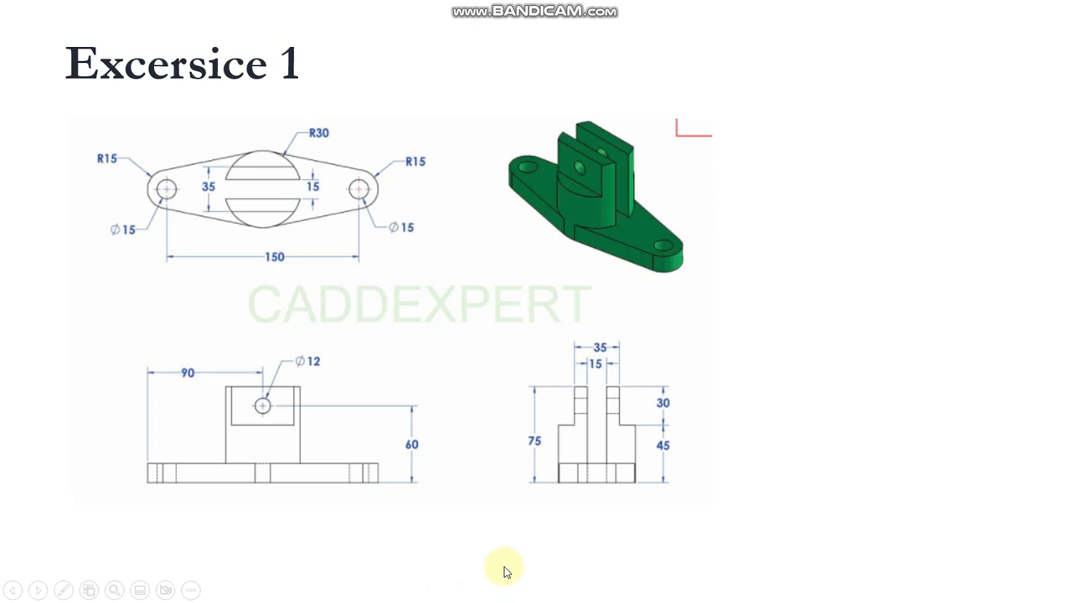
- Leave the Exercise 1 slideshow and bring up the open SOLIDWORKS windows
key(Escape)
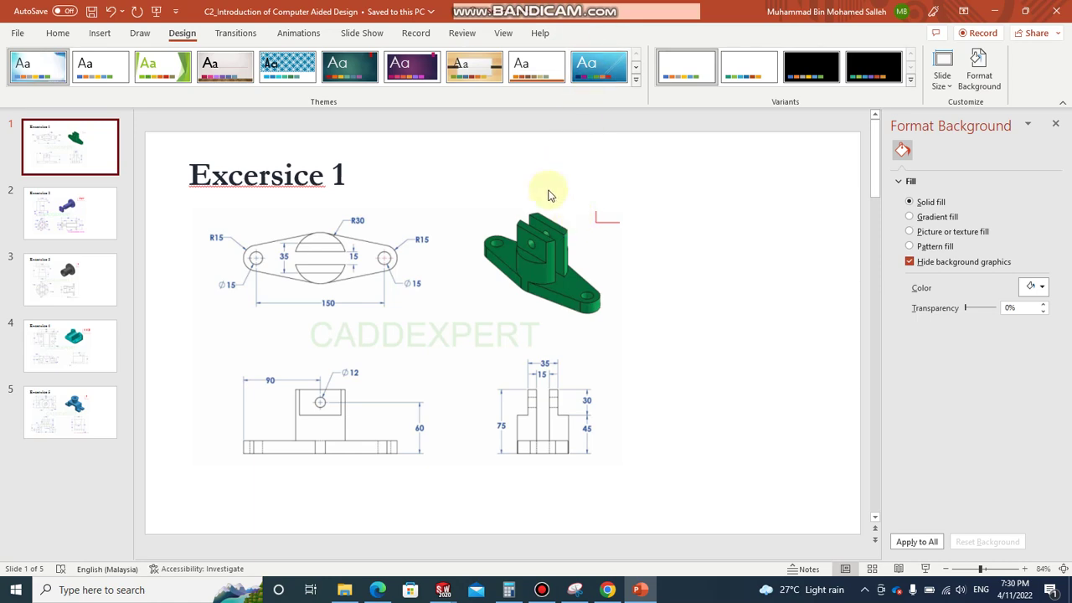
click(450, 590)
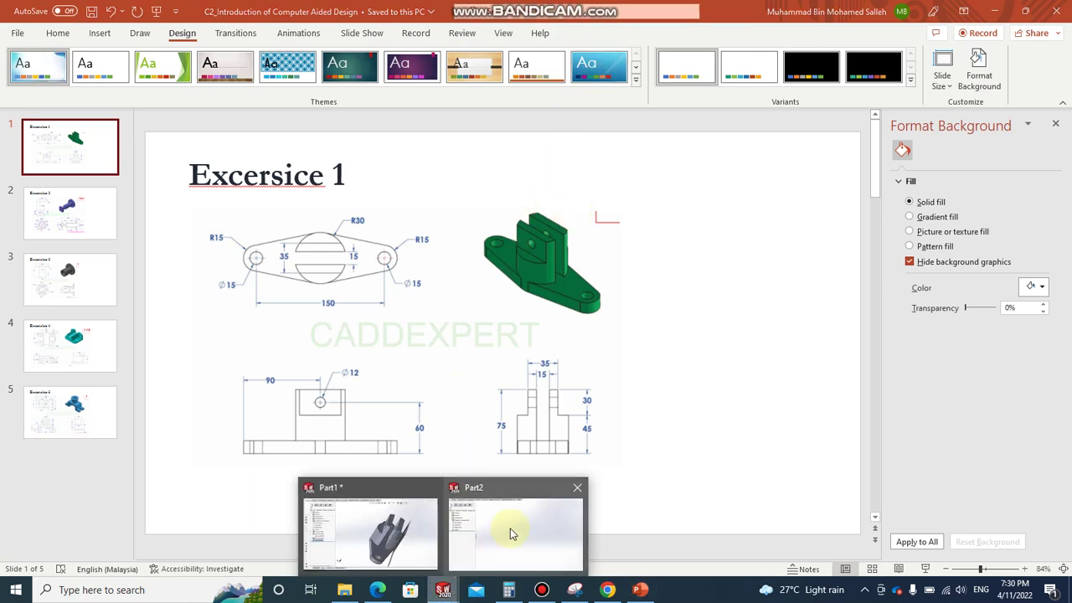
- Create a new SOLIDWORKS part document from File > New
click(510, 529)
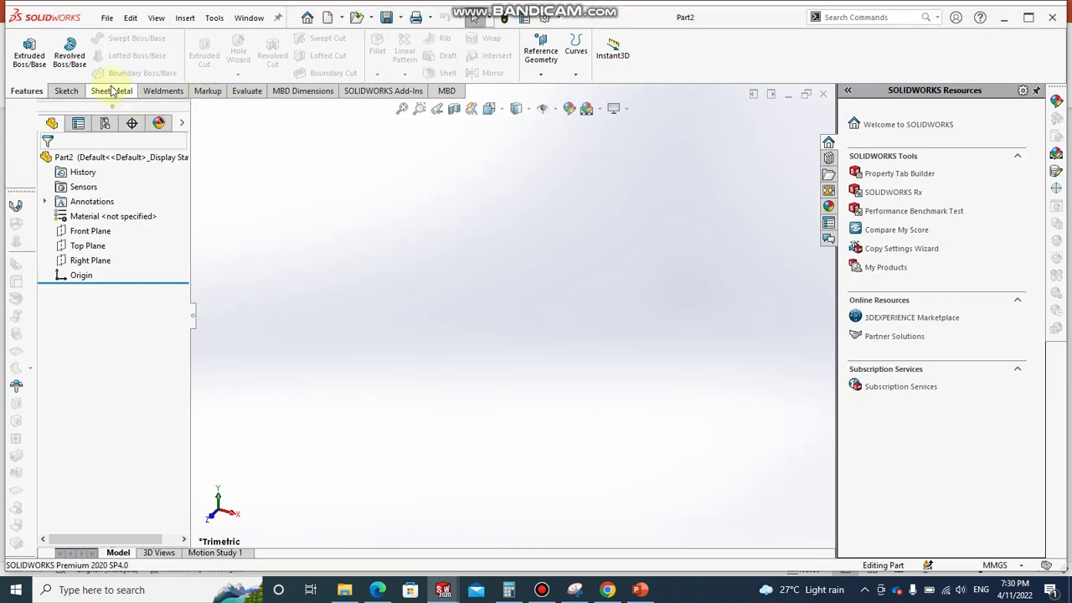
click(107, 18)
click(125, 39)
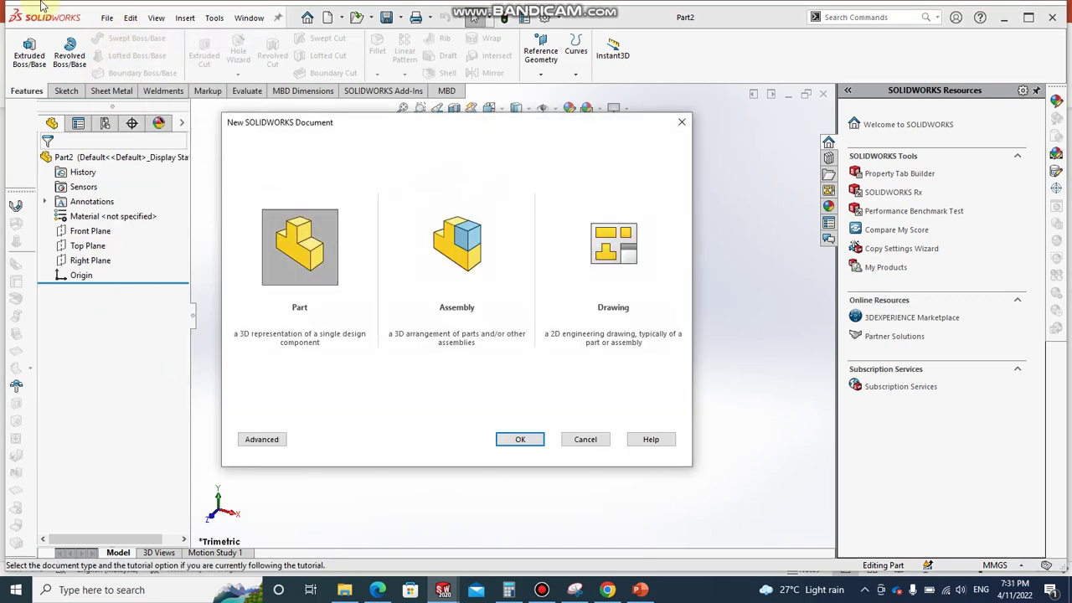
double_click(310, 251)
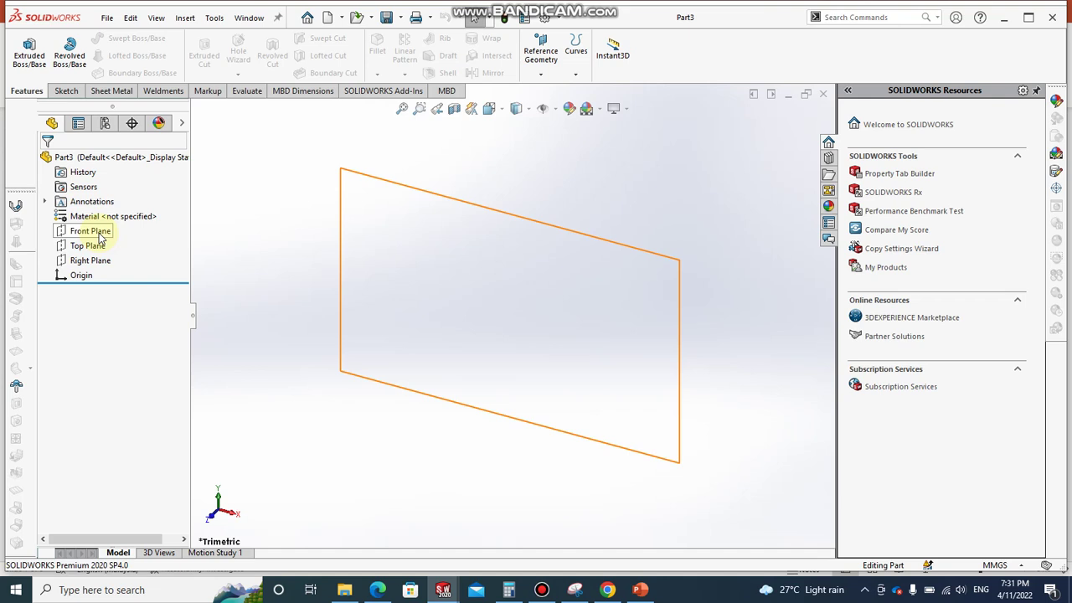
- Start a sketch on the Front Plane, then go back to the Exercise 1 slide
click(100, 238)
click(116, 216)
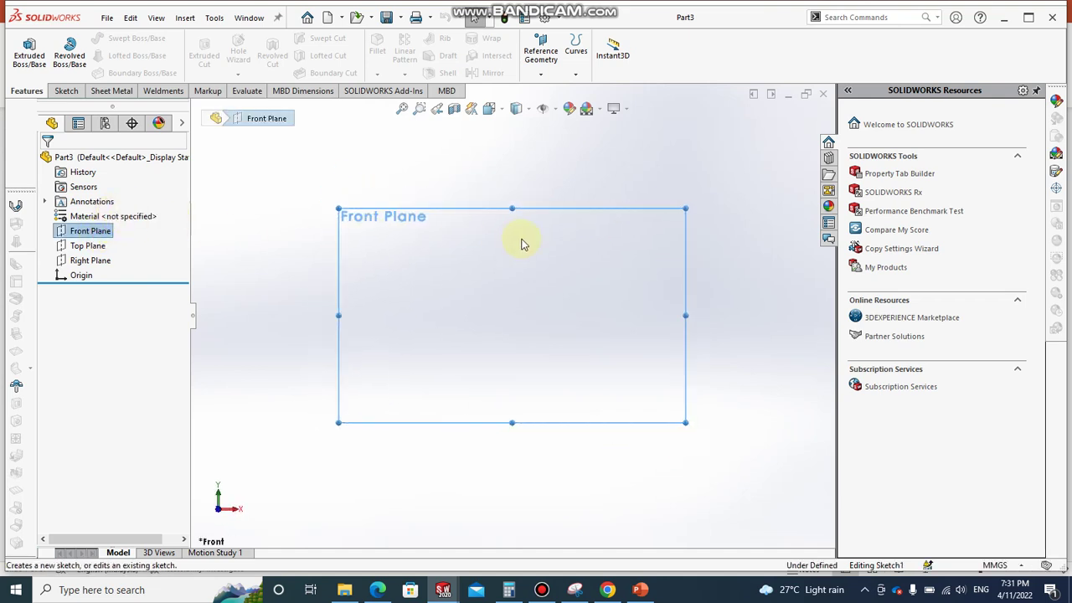
click(641, 590)
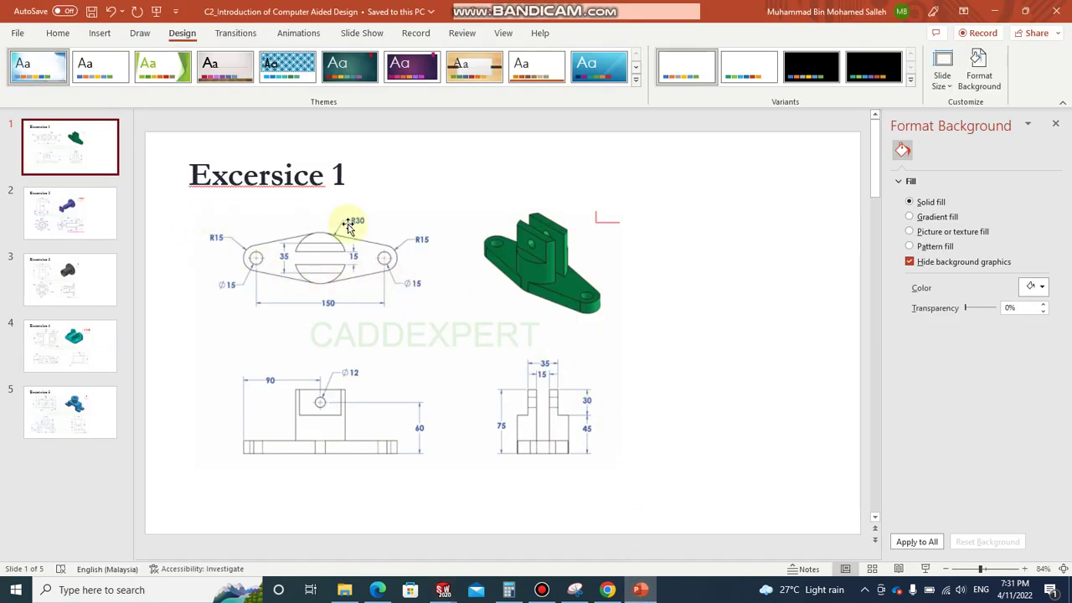
- Show the Exercise 1 drawing full screen, then return to the Sketch1 of Part3 window
click(924, 568)
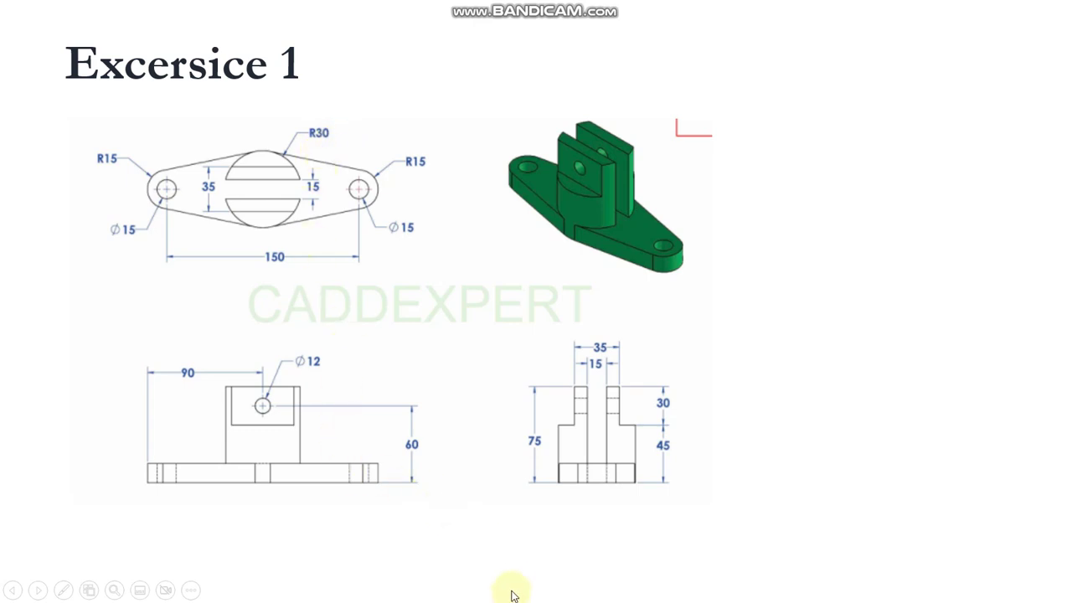
key(Escape)
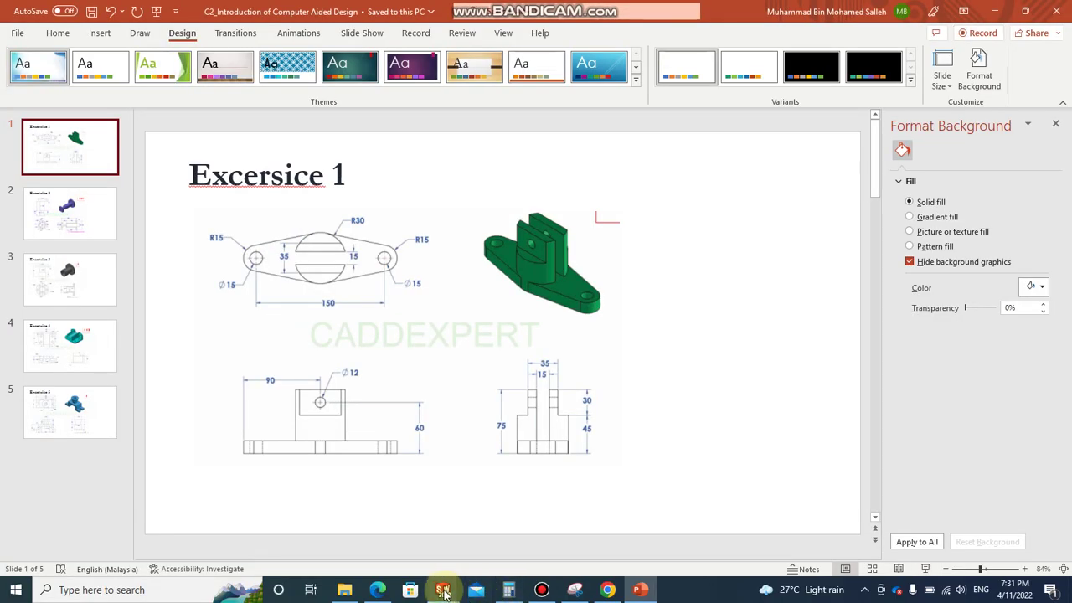
mouse_move(443, 590)
click(536, 526)
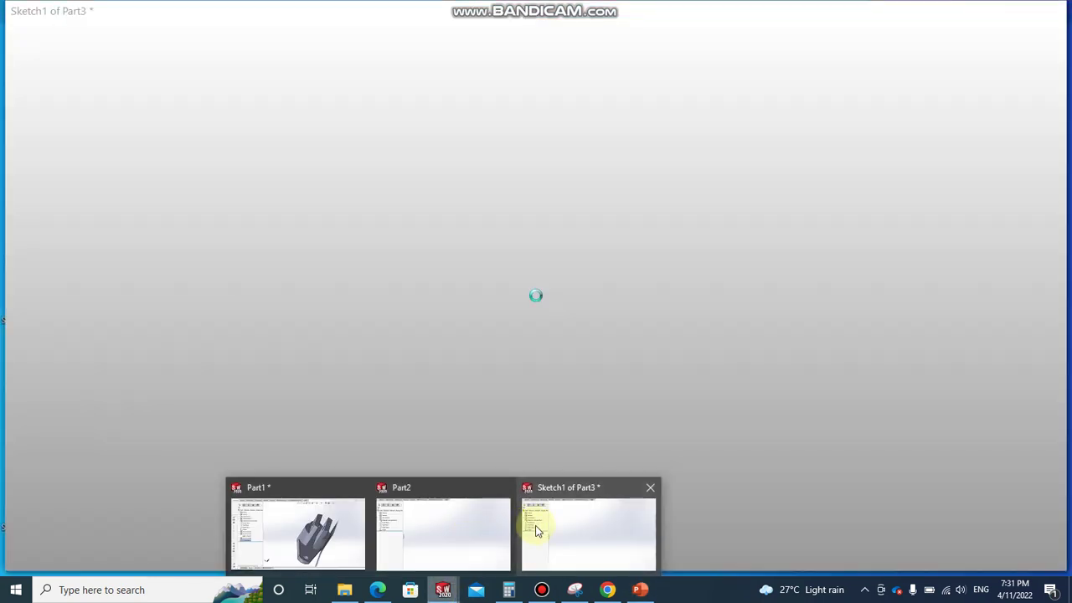
- Draw a circle centred on the origin and dimension it, entering 30
click(577, 534)
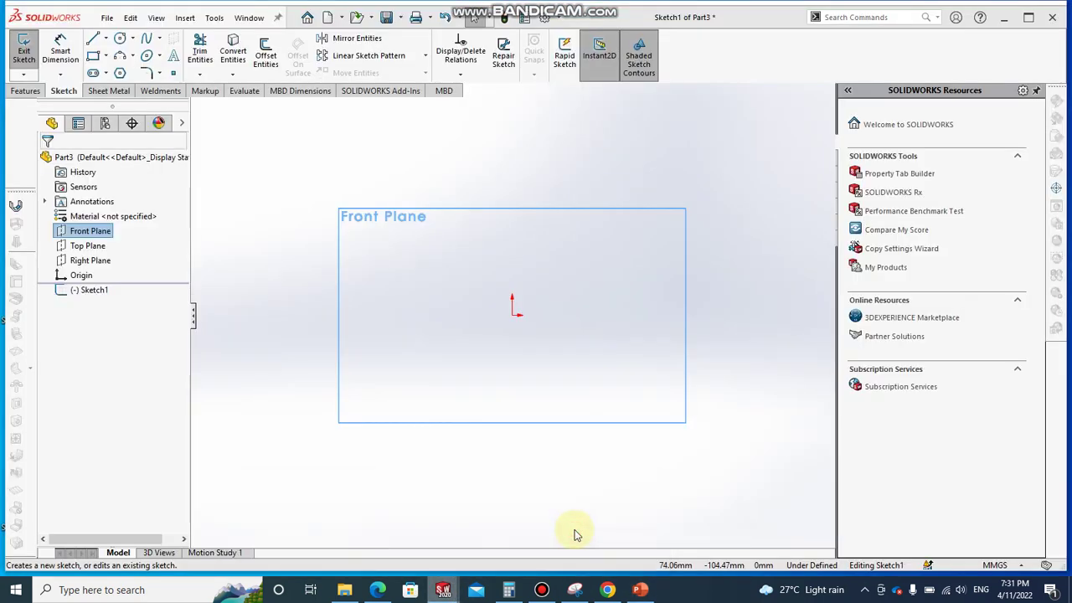
click(119, 39)
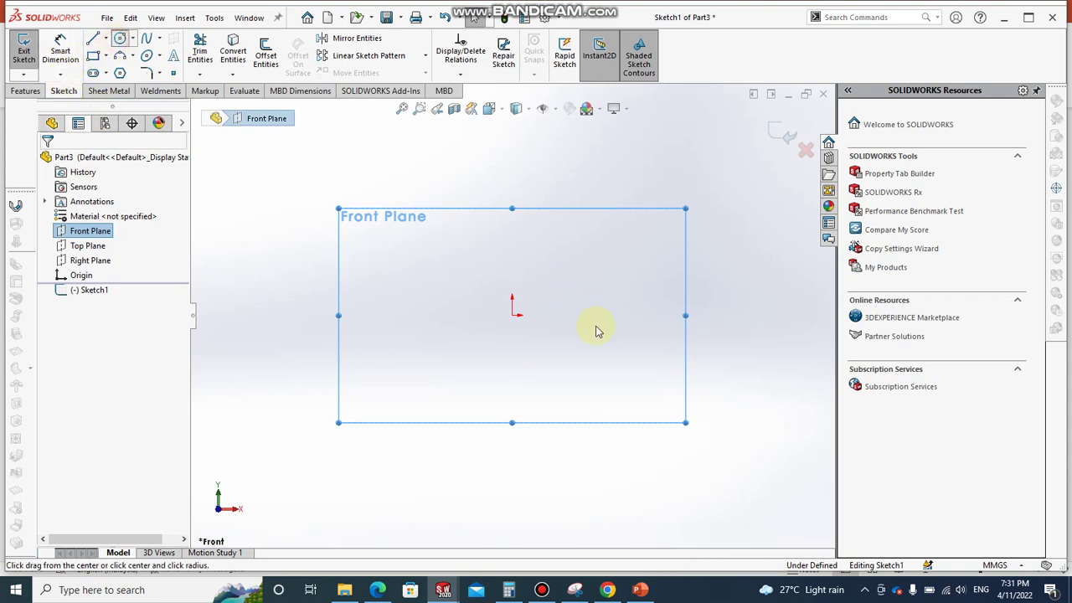
click(513, 316)
click(550, 242)
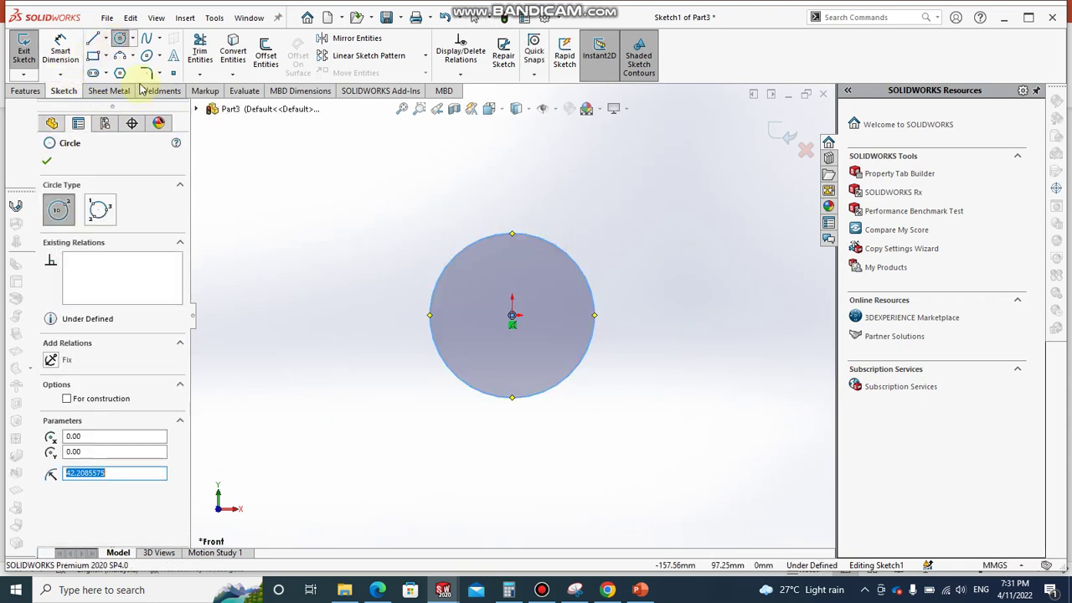
click(67, 62)
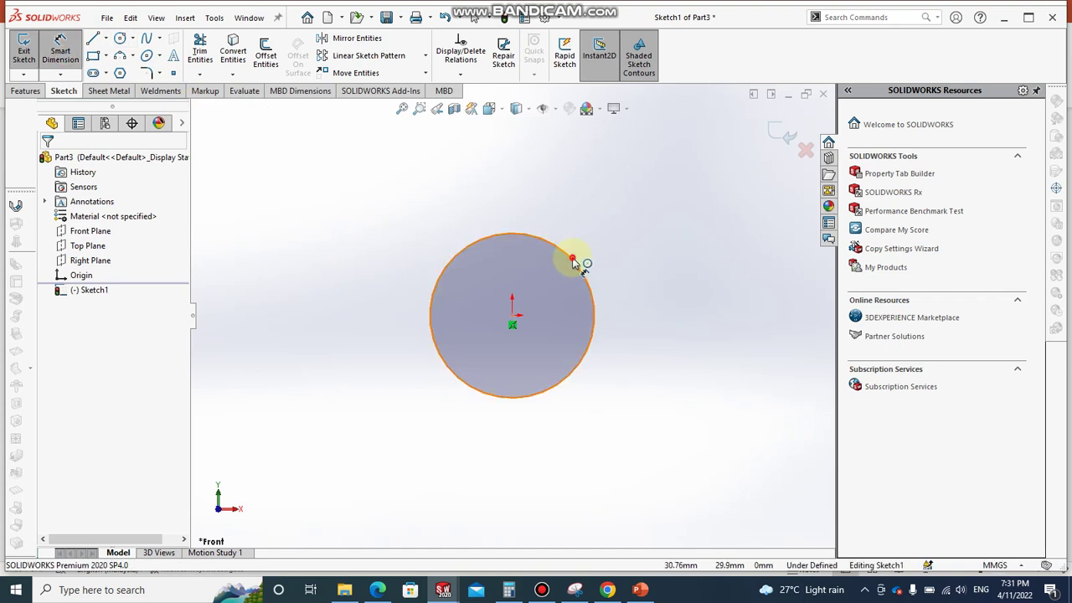
click(603, 209)
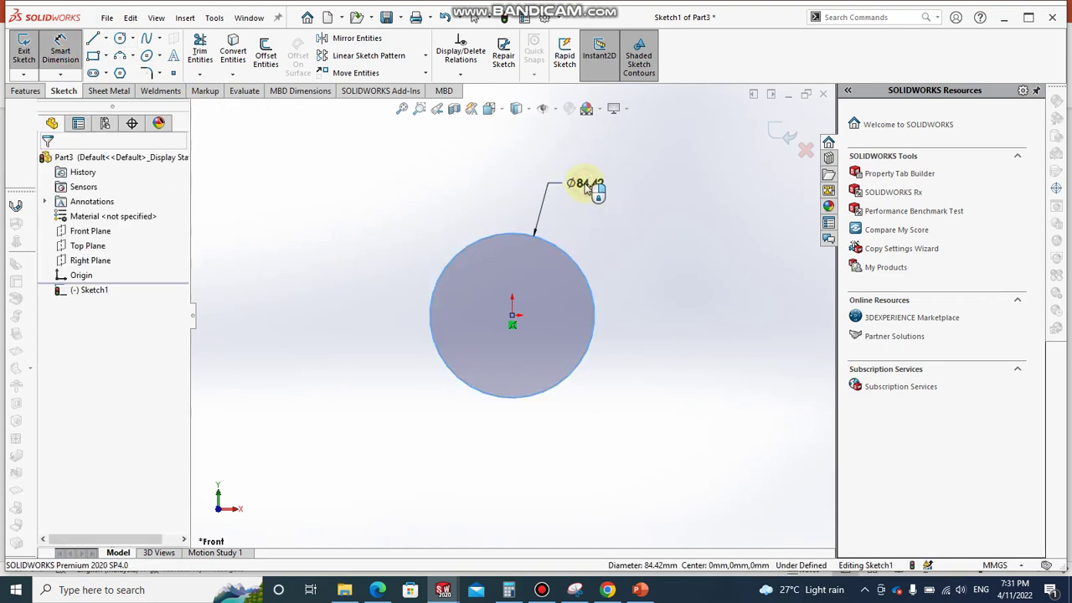
click(590, 185)
text(30)
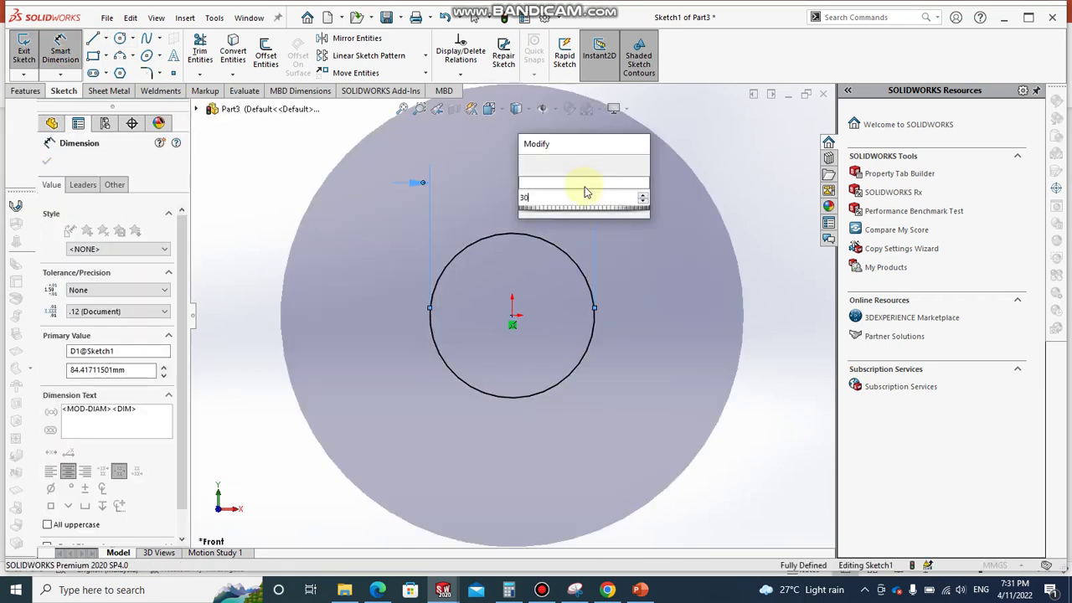
key(Return)
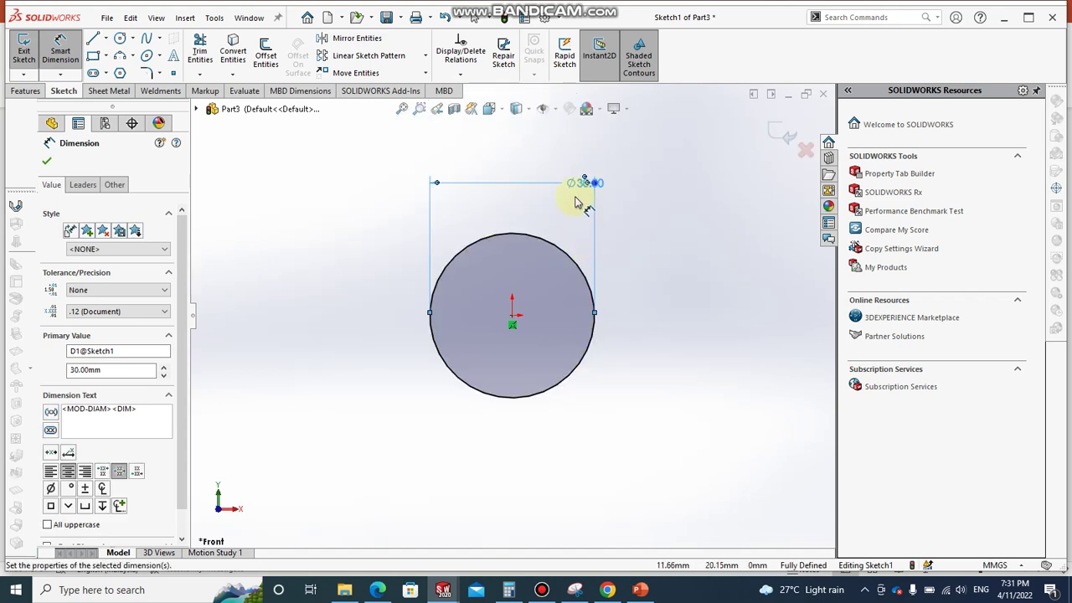
key(Escape)
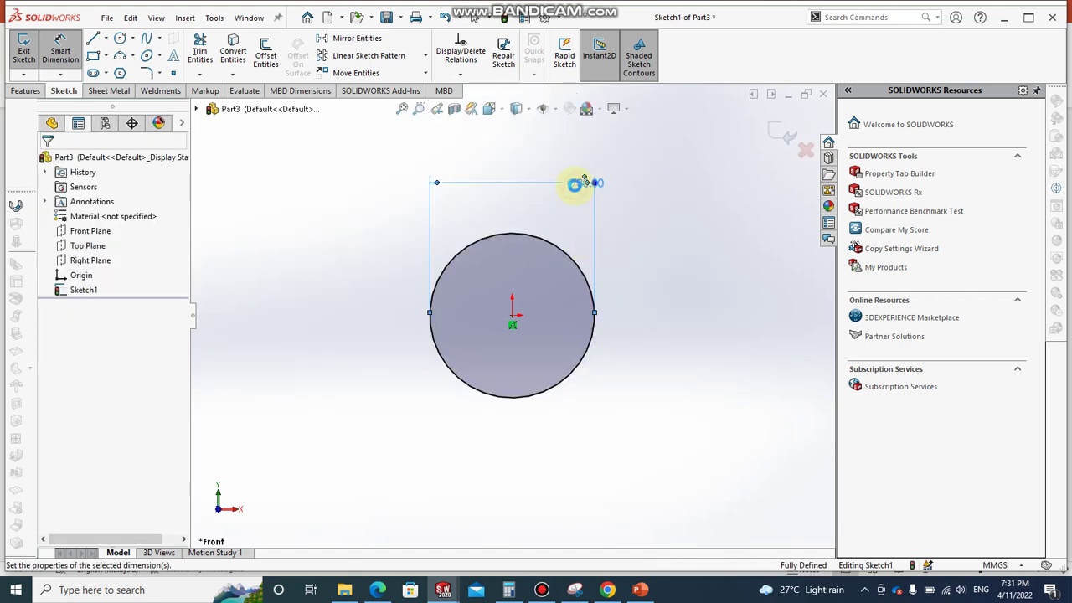
- Re-enter 30 in the circle's dimension to get the 60 mm circle, then return to the slide
double_click(575, 184)
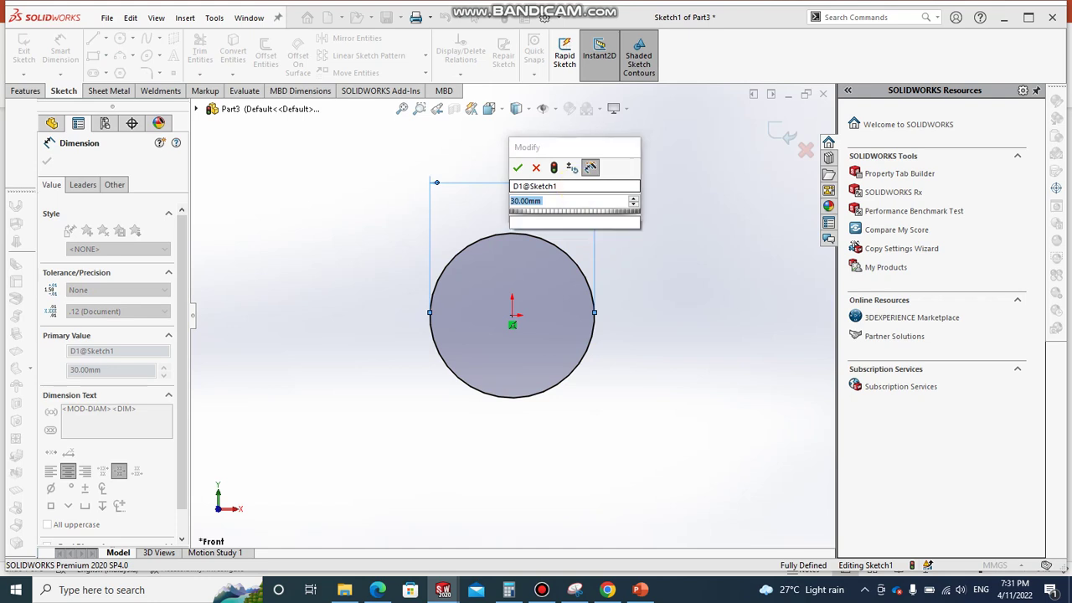
text(30)
key(Return)
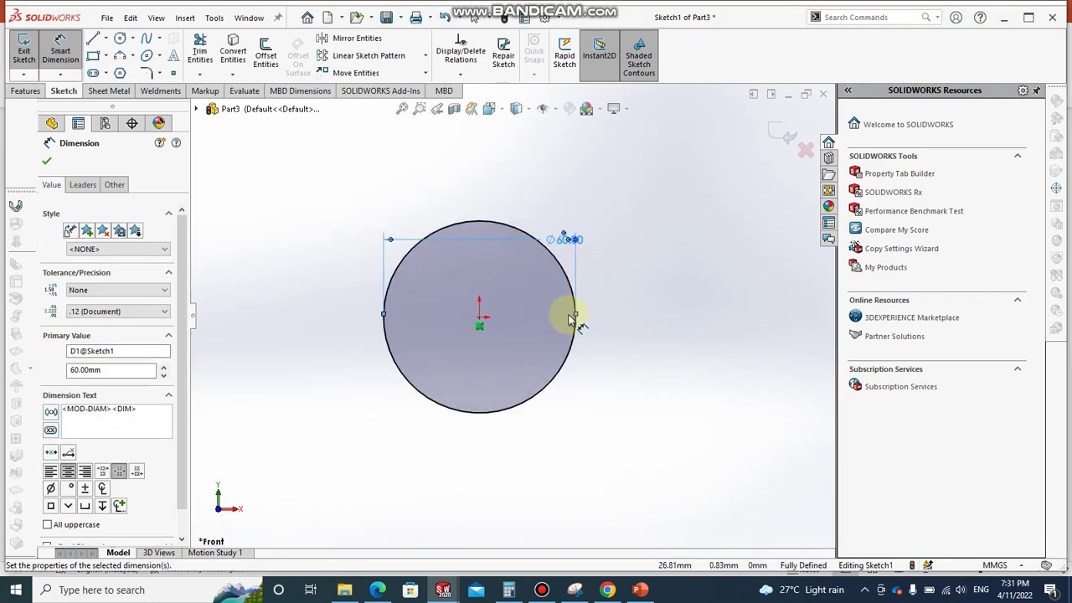
click(603, 449)
click(641, 590)
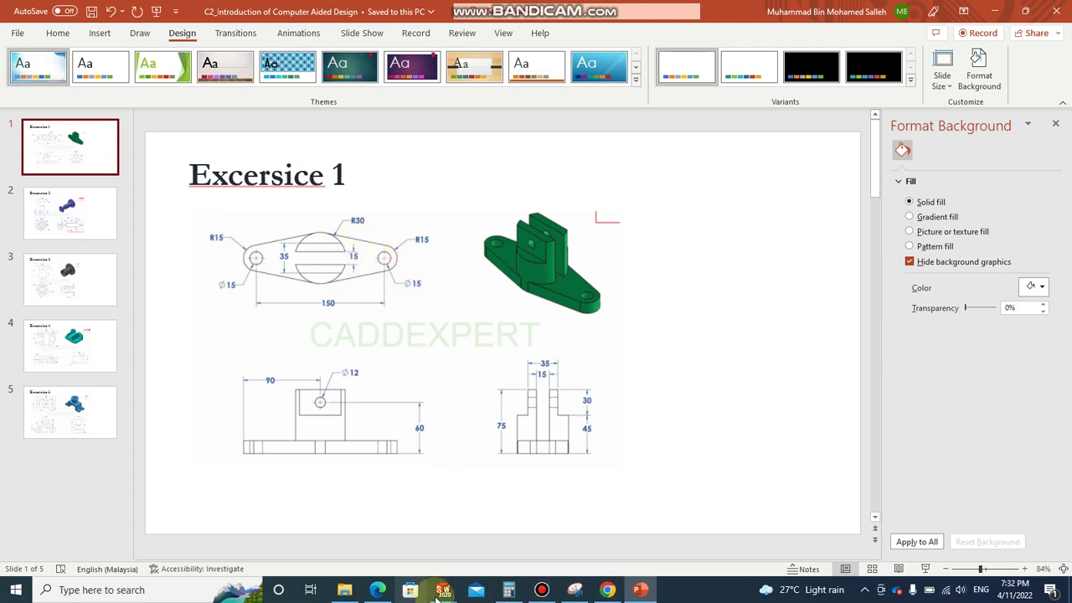
- Compare the sketch with the Exercise 1 slide, ending on the Sketch1 of Part3 window
click(534, 543)
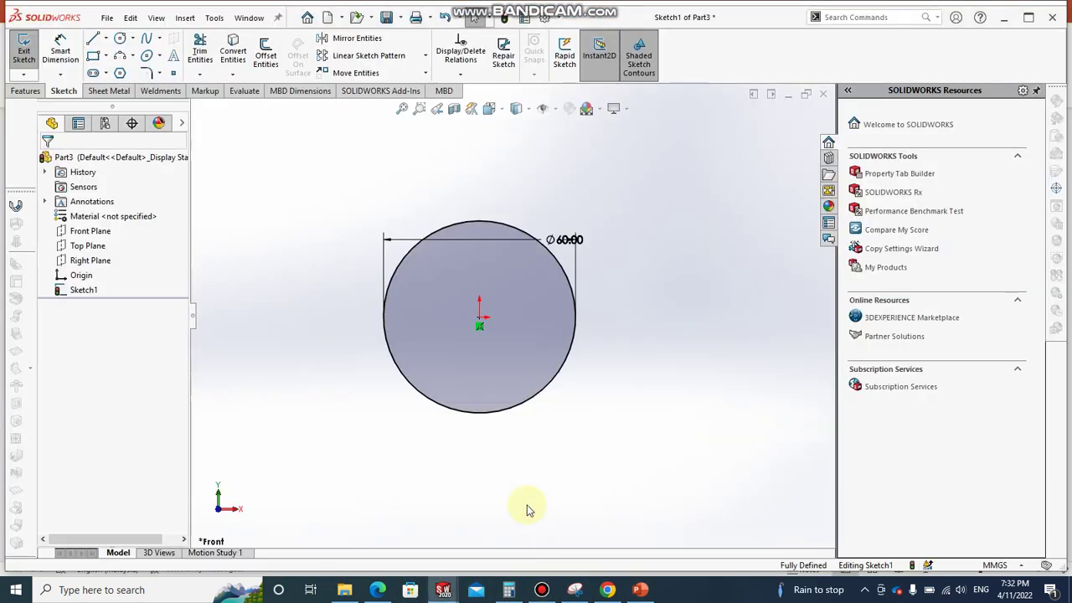
click(640, 589)
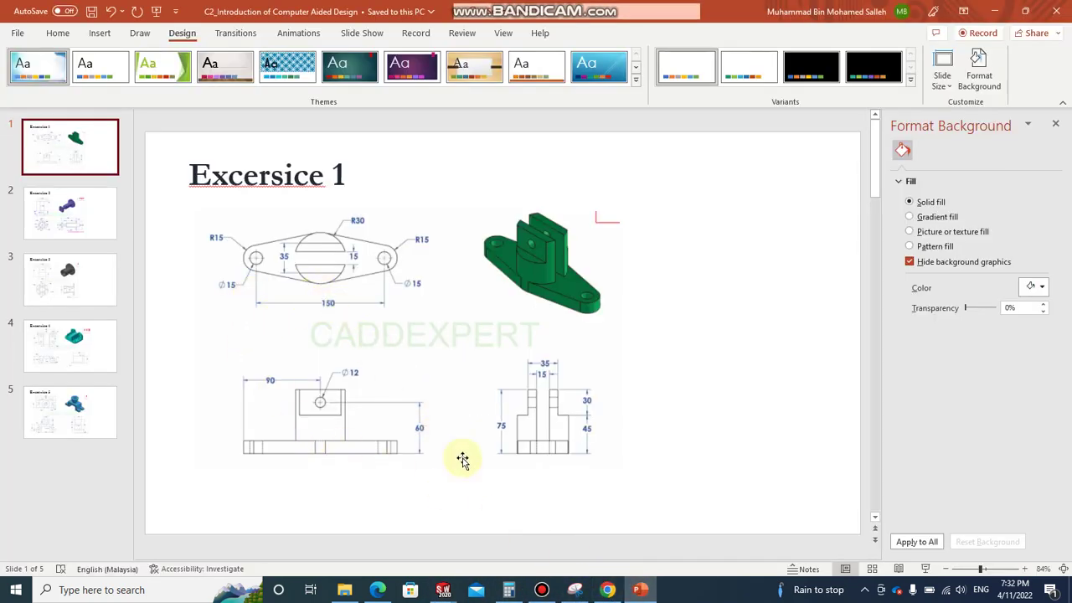
mouse_move(443, 590)
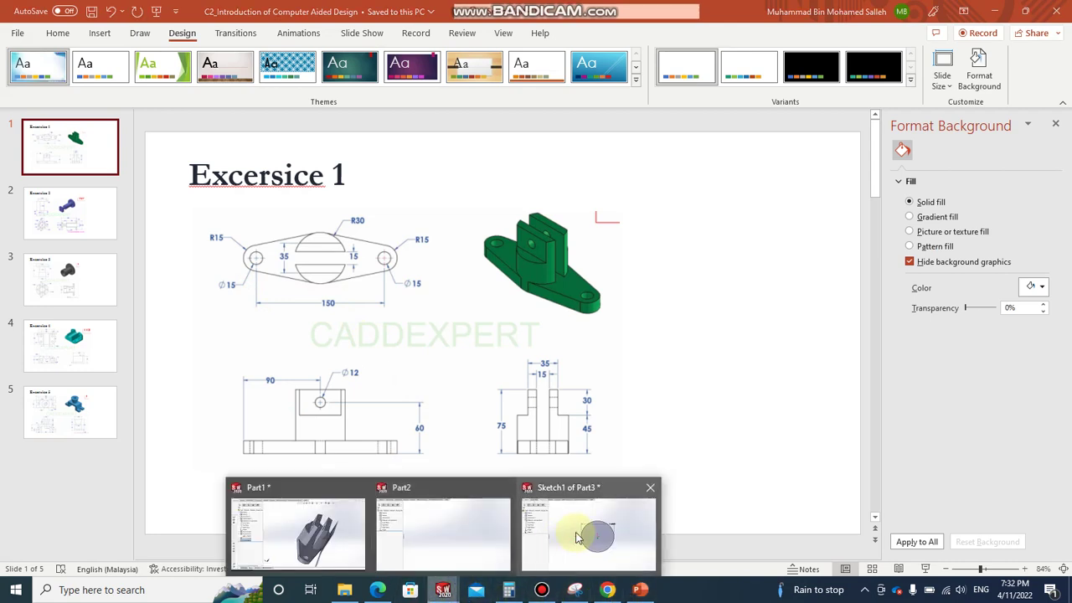
click(575, 524)
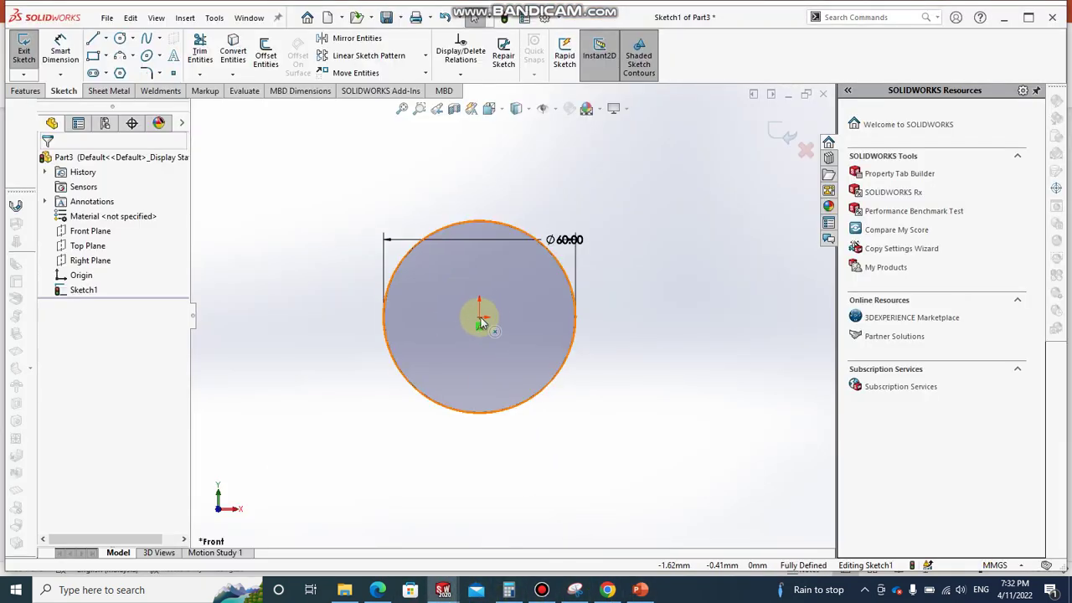
- Draw a horizontal midpoint line centred on the Ø60 circle's centre
click(478, 323)
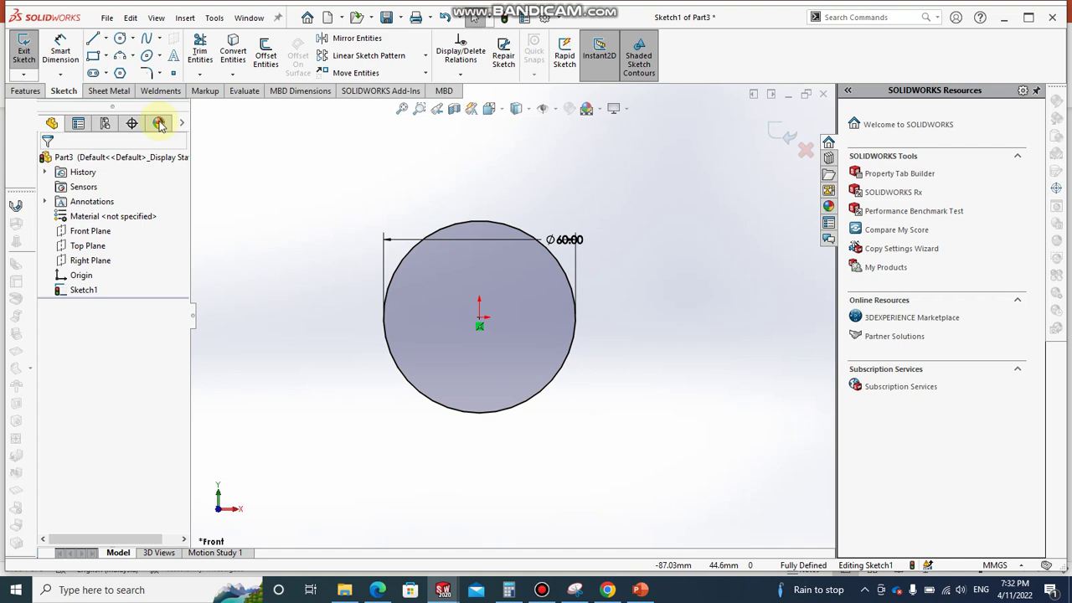
click(106, 42)
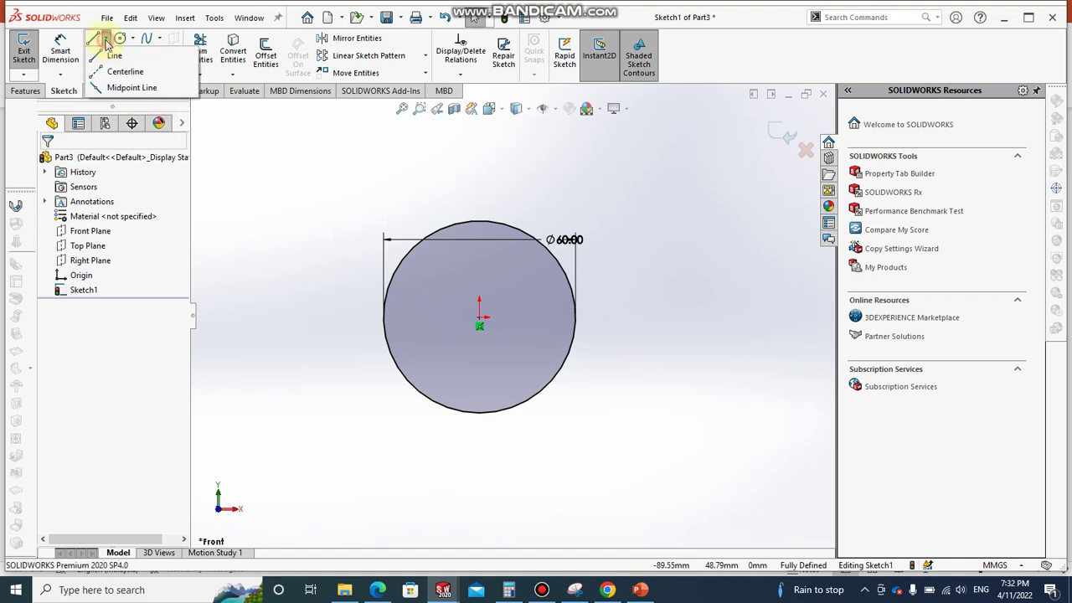
click(132, 88)
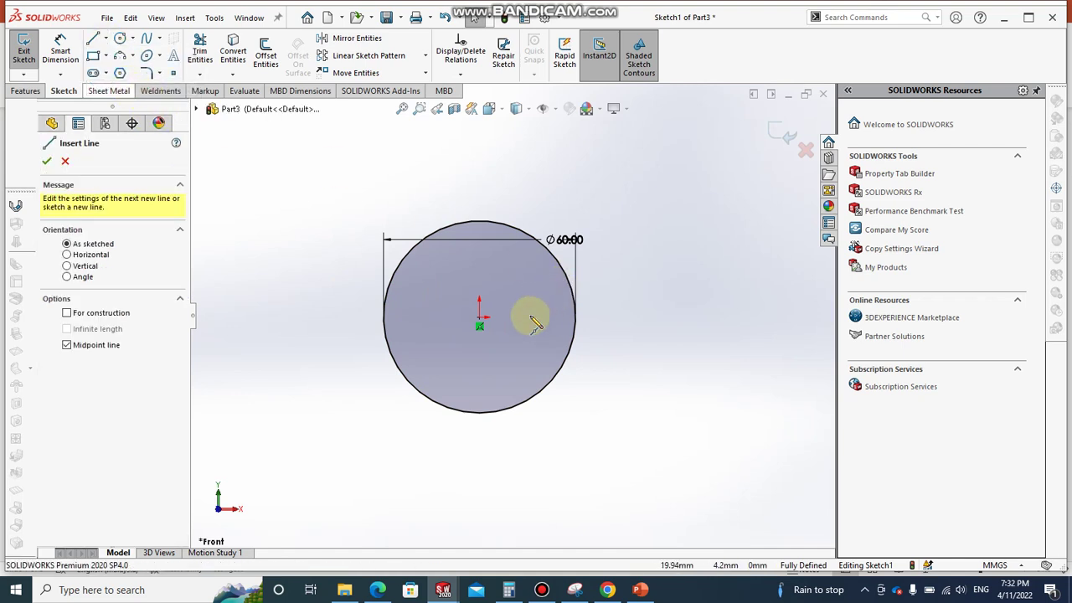
click(479, 323)
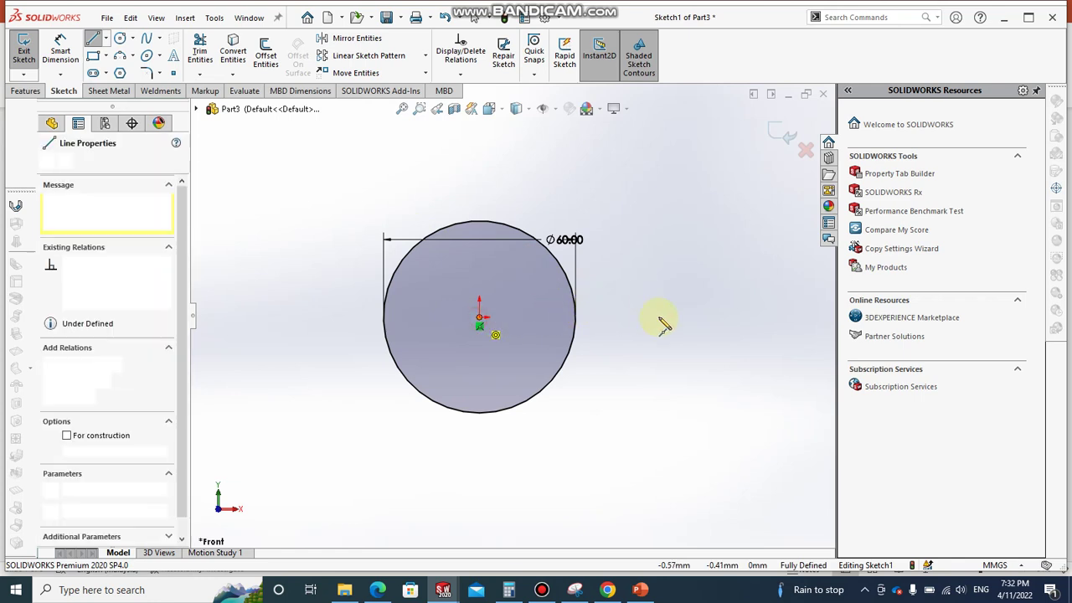
click(713, 317)
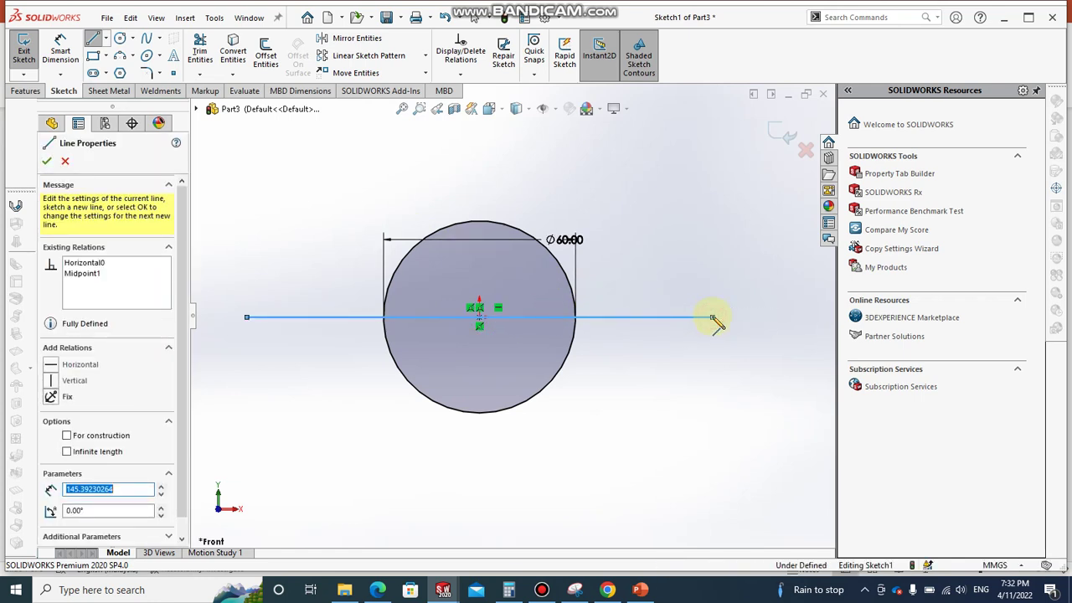
key(Escape)
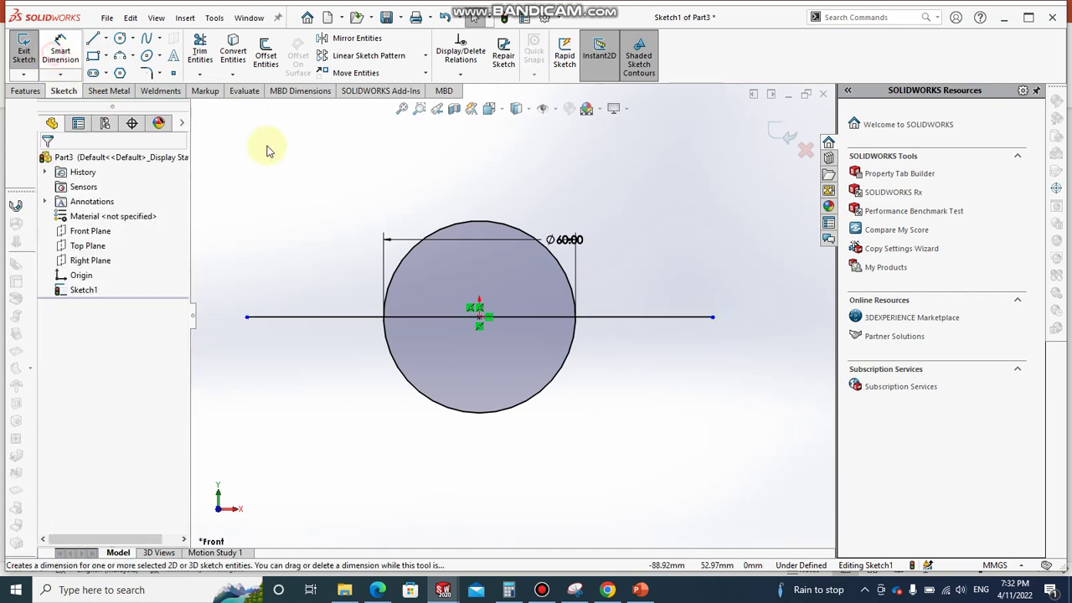
- Dimension the horizontal line's length to 150 mm
click(60, 48)
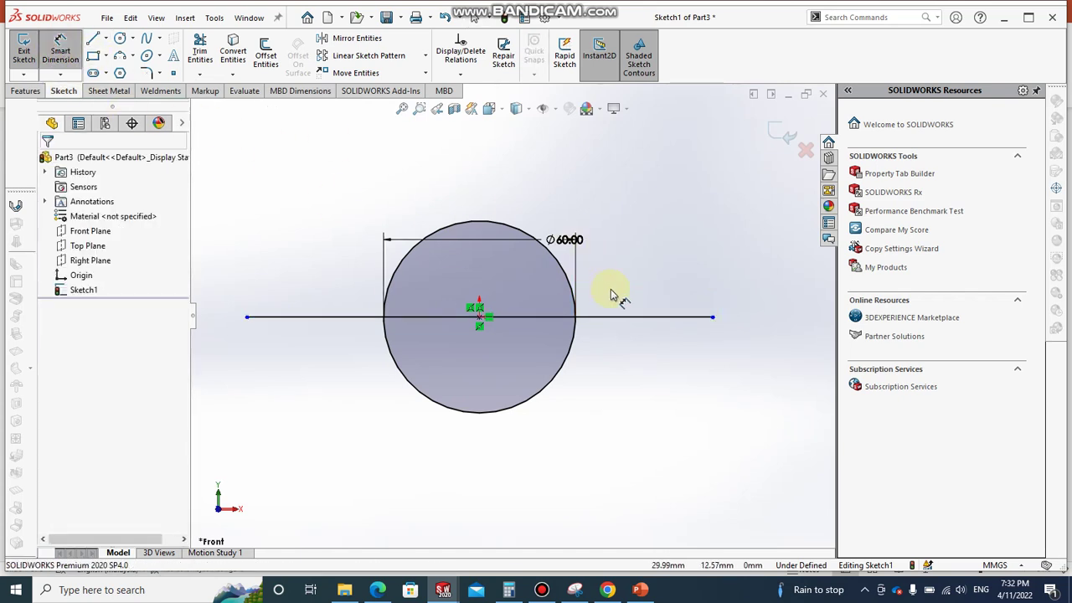
click(658, 322)
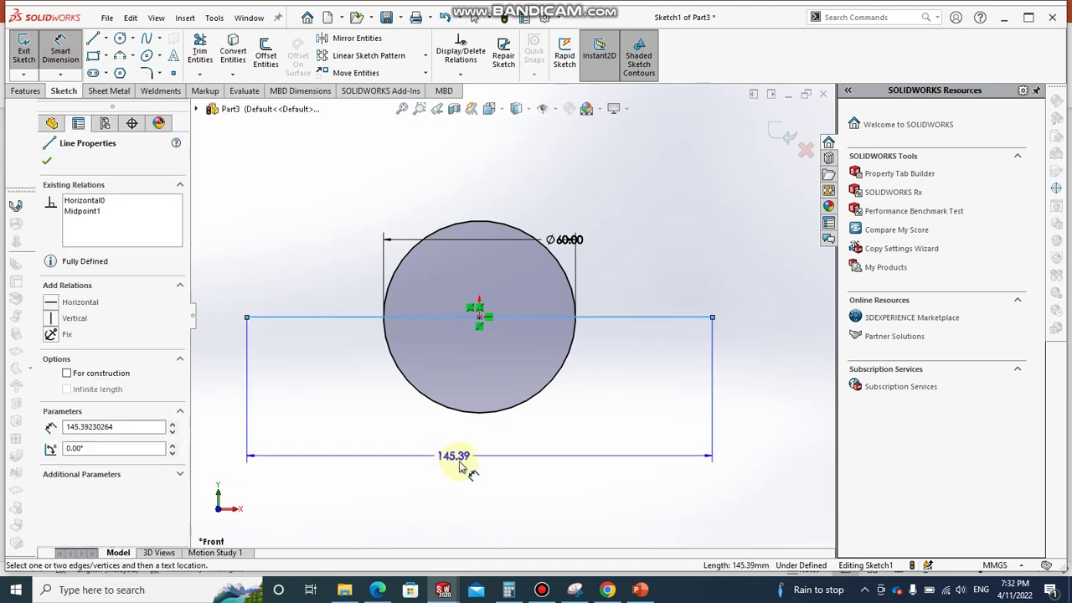
click(461, 466)
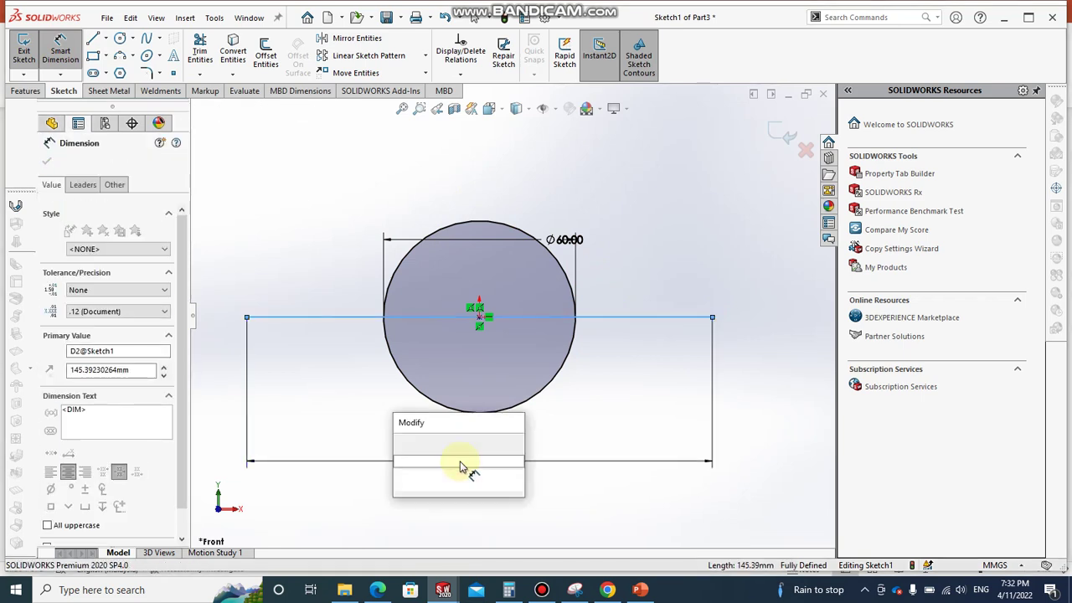
text(150)
key(Return)
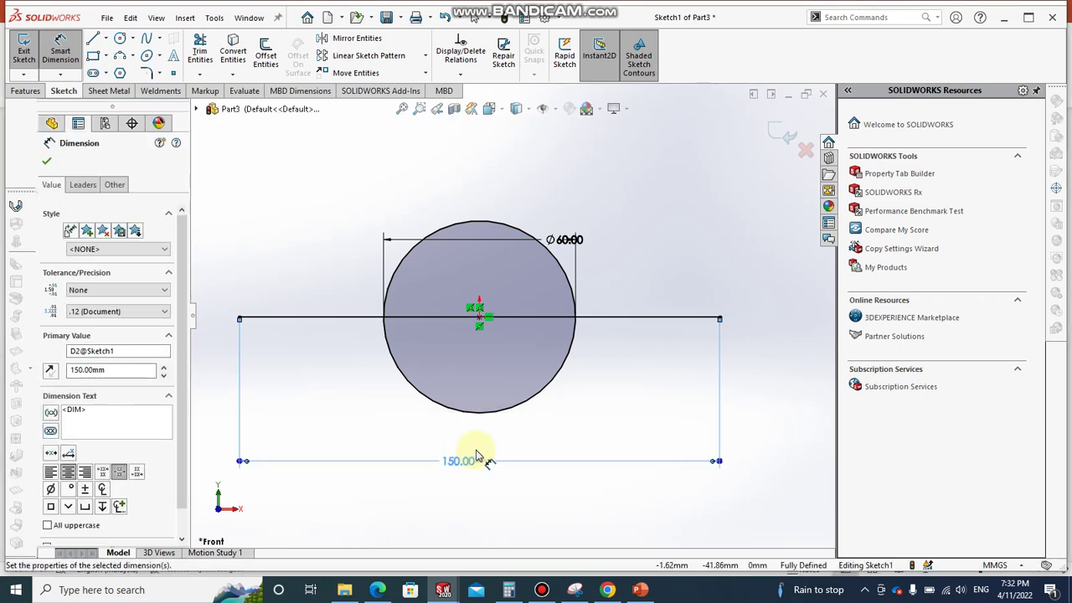
key(z)
key(Escape)
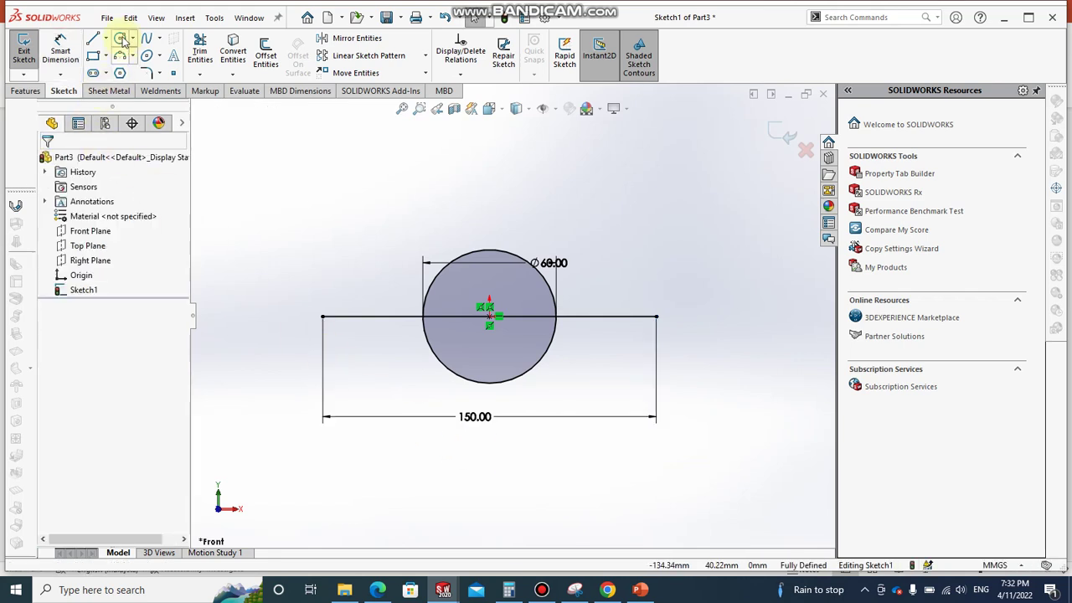
- Draw a small and a larger concentric circle at each end of the 150 mm line
click(121, 40)
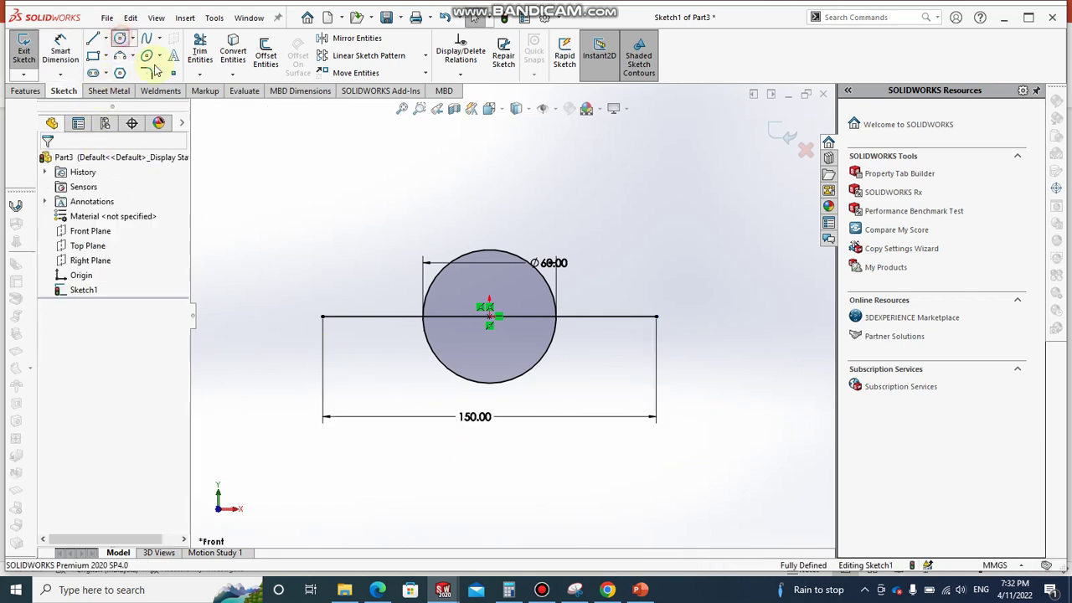
click(657, 317)
click(677, 300)
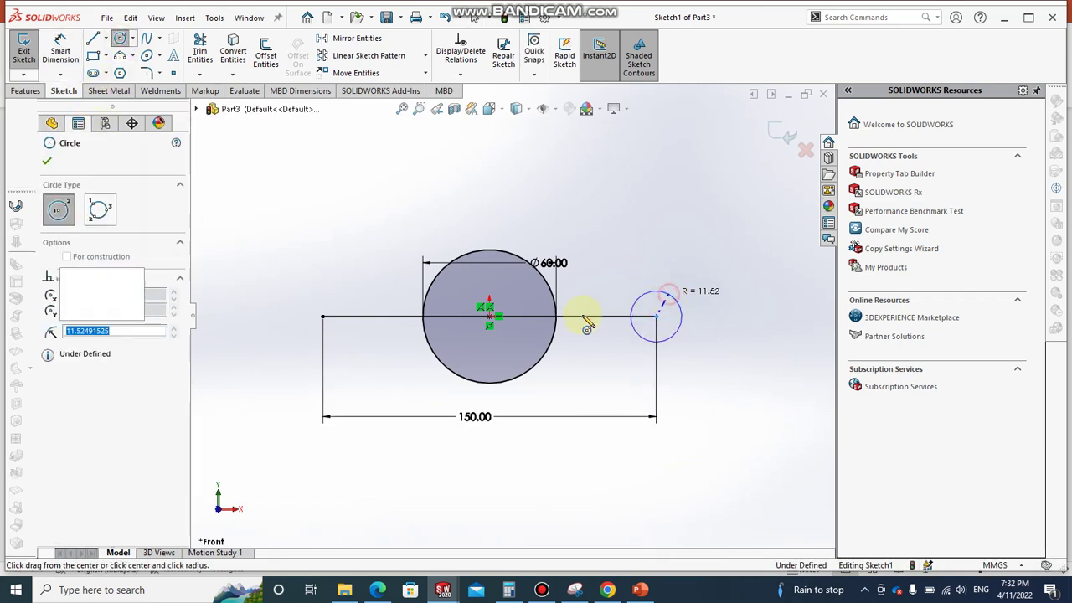
click(322, 317)
click(315, 295)
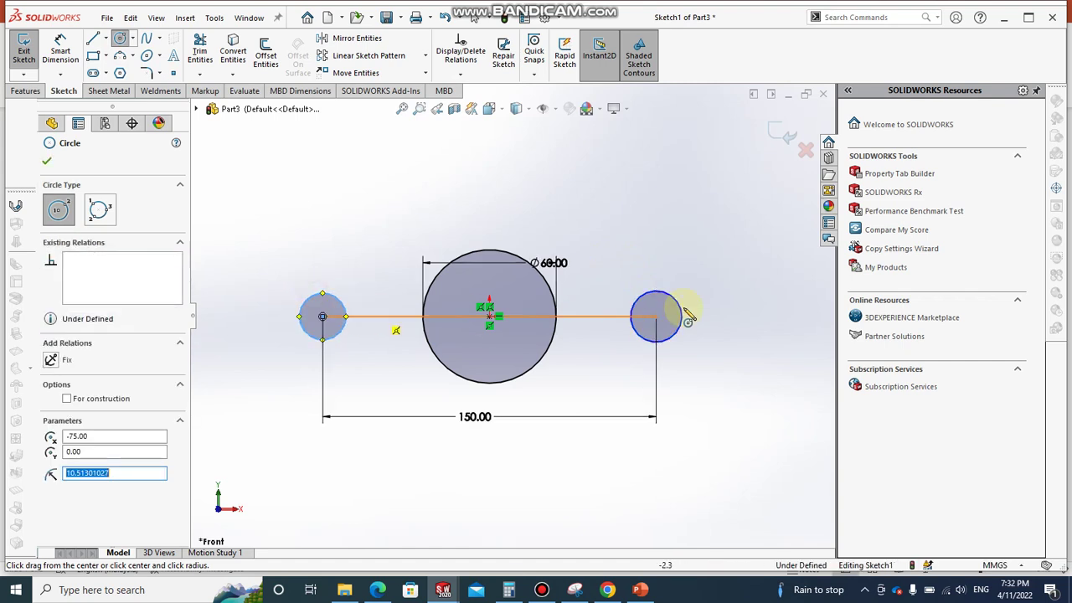
click(656, 317)
click(679, 271)
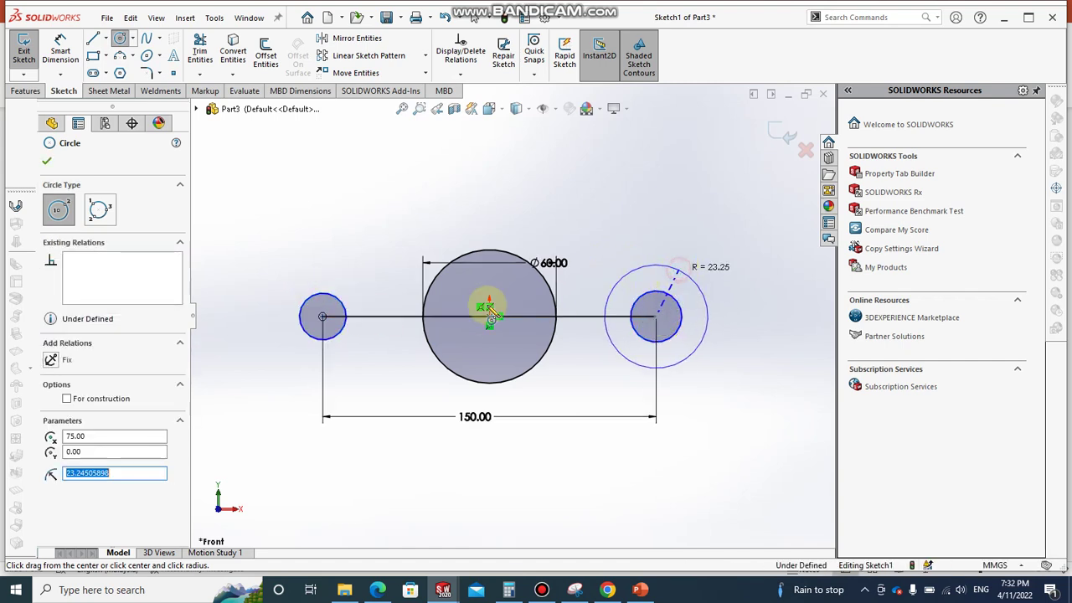
click(322, 317)
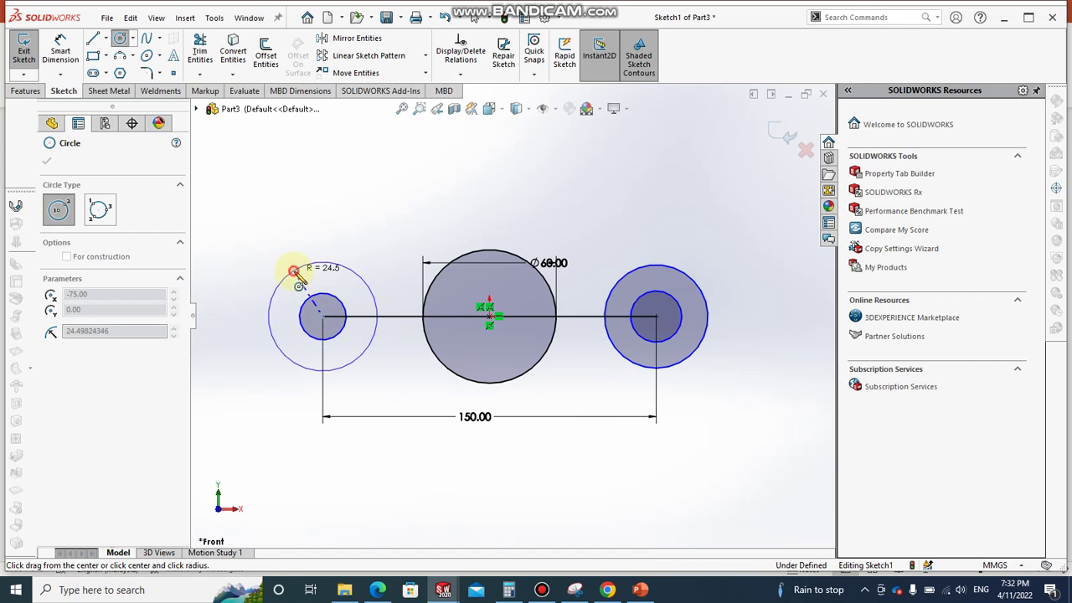
click(290, 273)
key(Escape)
- Dimension the right inner circle to Ø15 and place the right outer circle's diameter dimension
click(60, 52)
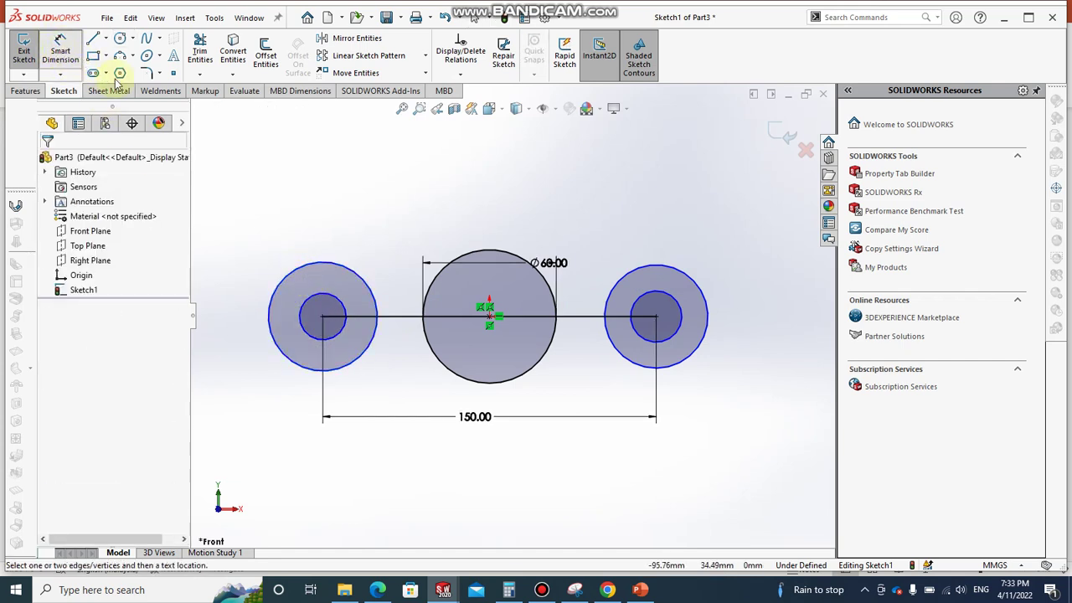
click(731, 371)
click(737, 377)
text(15)
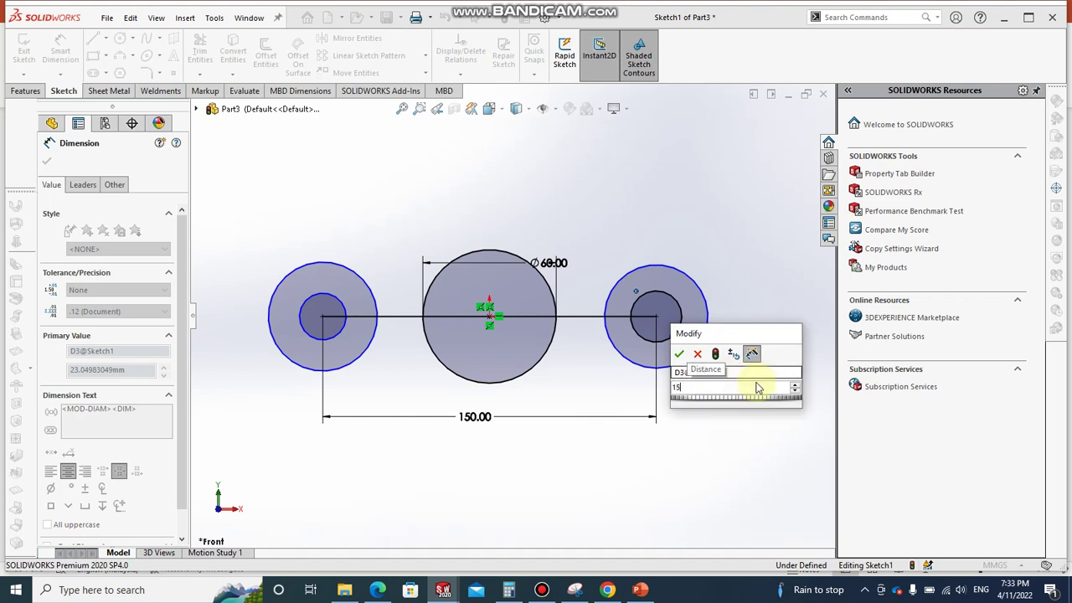
key(Return)
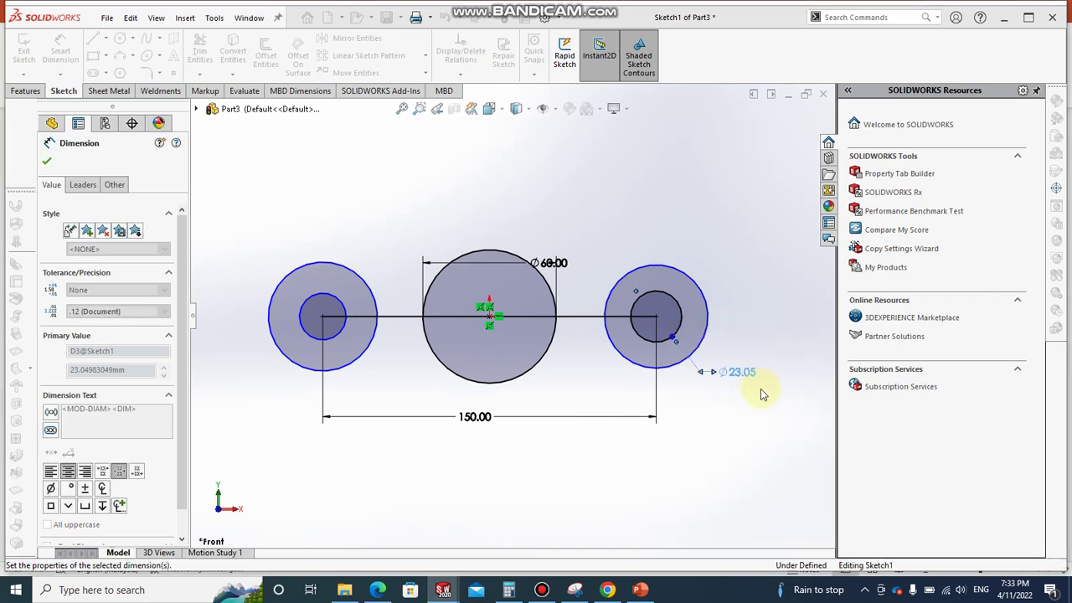
click(725, 268)
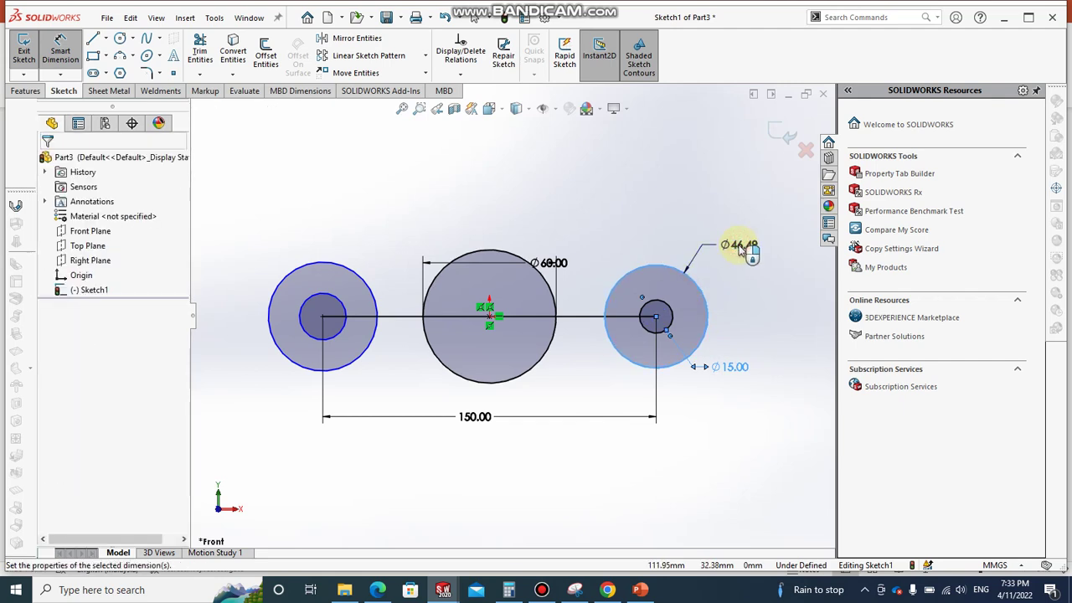
click(740, 249)
- Set the right outer circle to Ø30 and the left inner circle to Ø15
text(3)
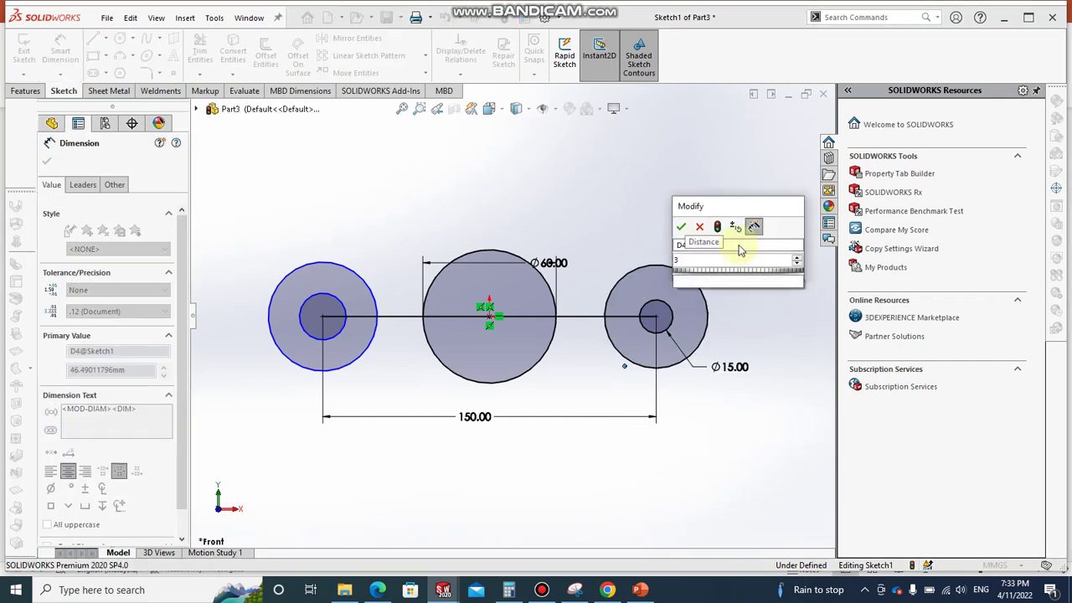
text(0)
key(Return)
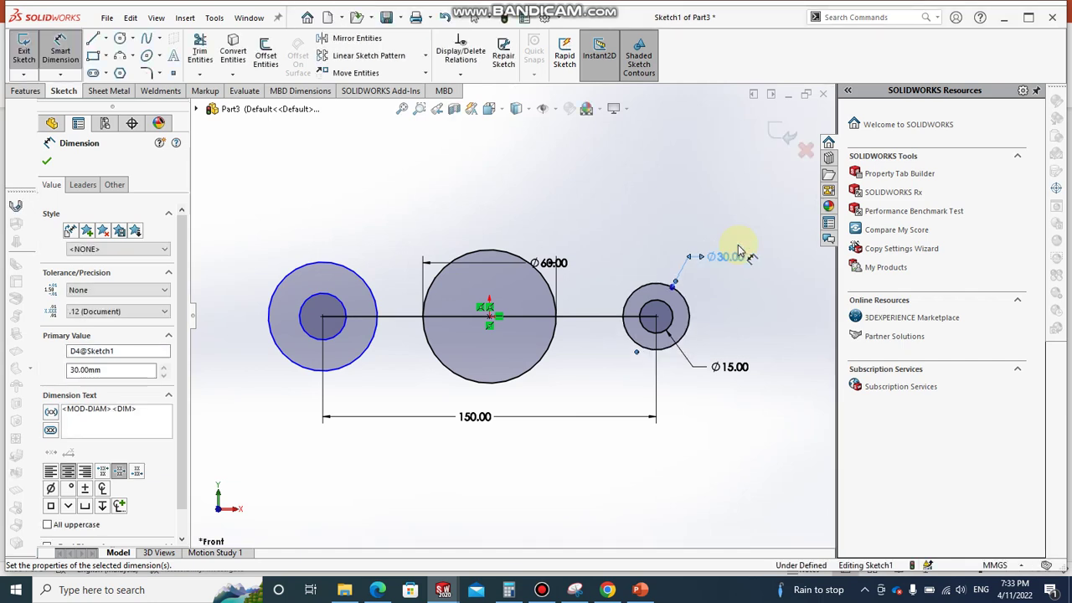
click(239, 258)
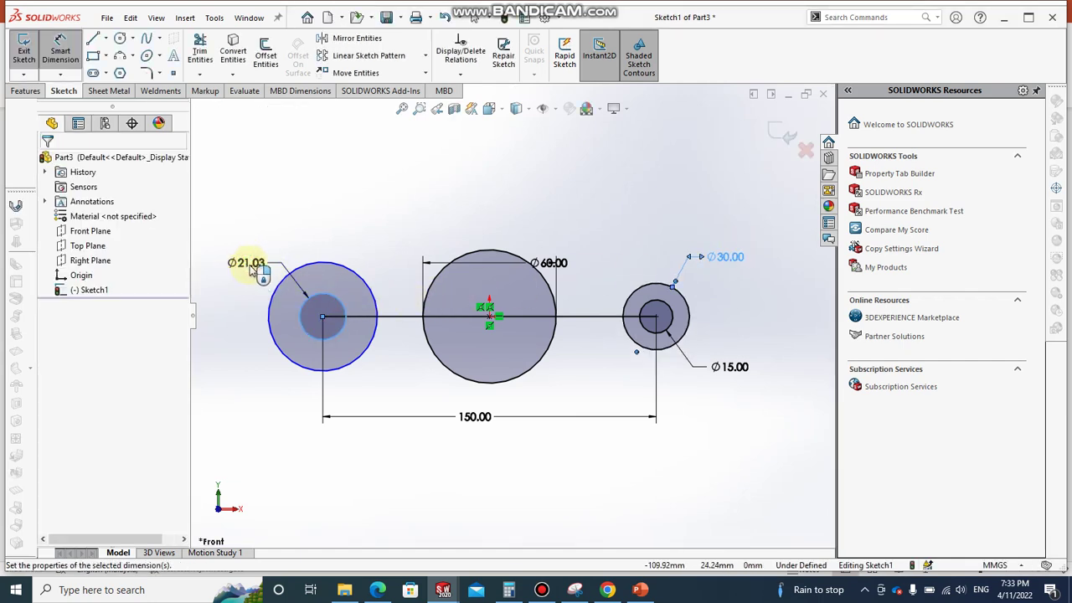
click(250, 264)
click(329, 266)
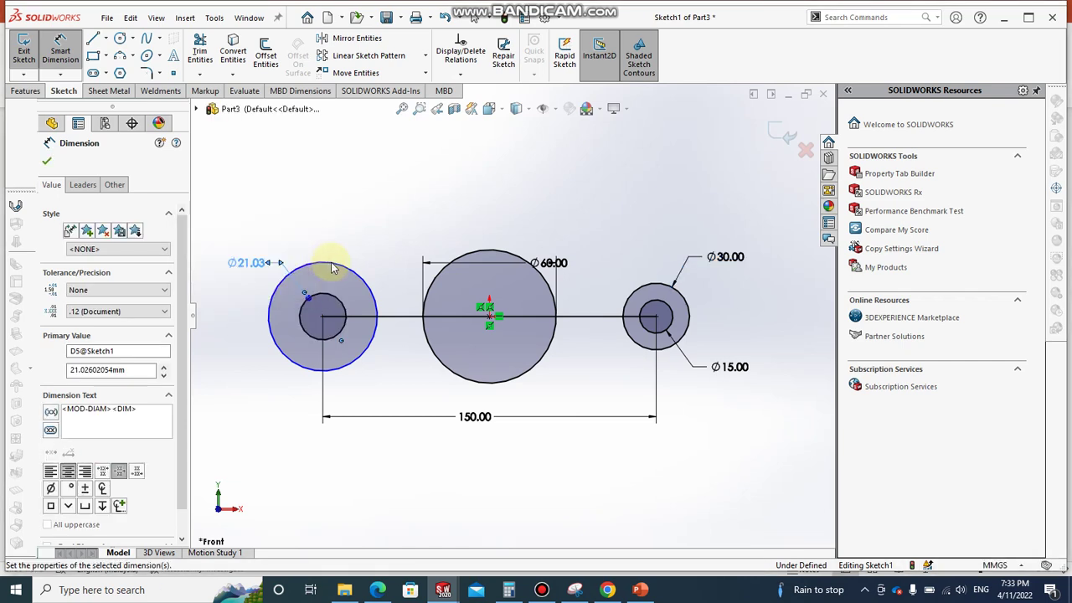
- Dimension the left outer circle to Ø30, then go back to the Exercise 1 slide
click(329, 265)
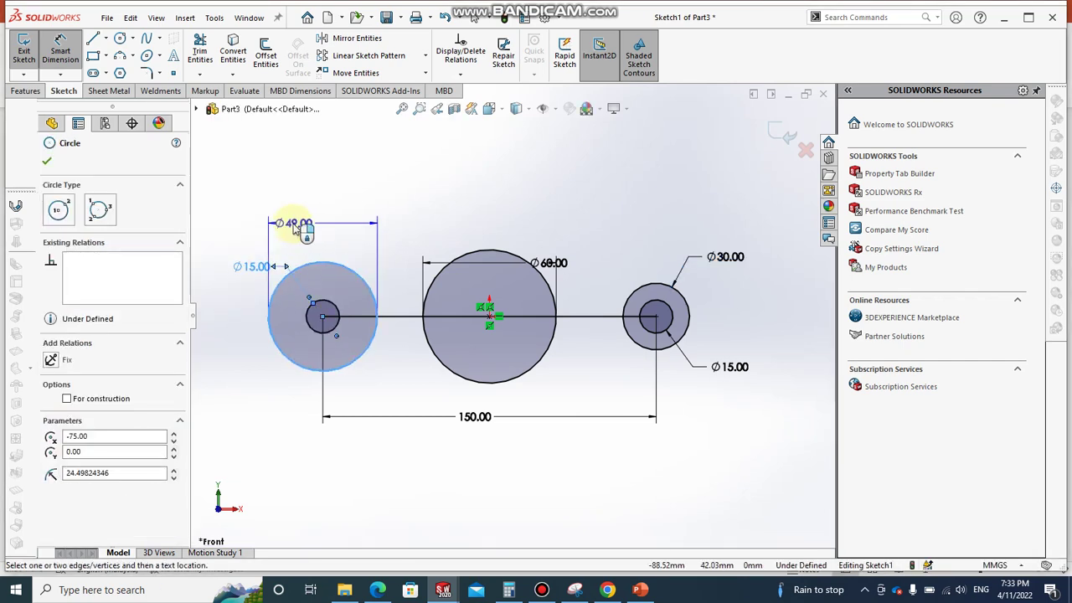
click(303, 225)
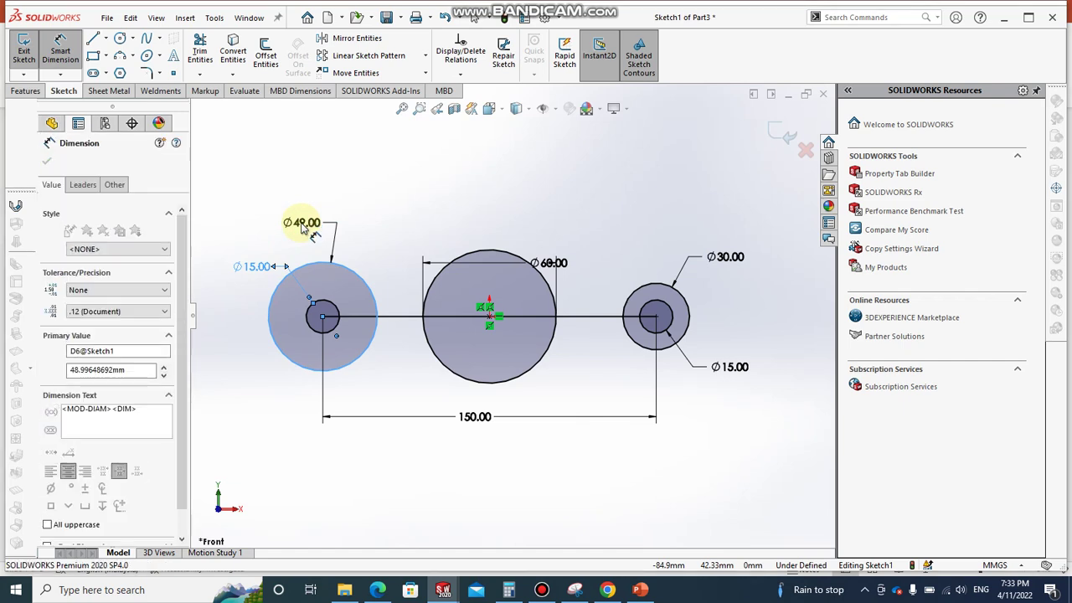
text(3)
key(Return)
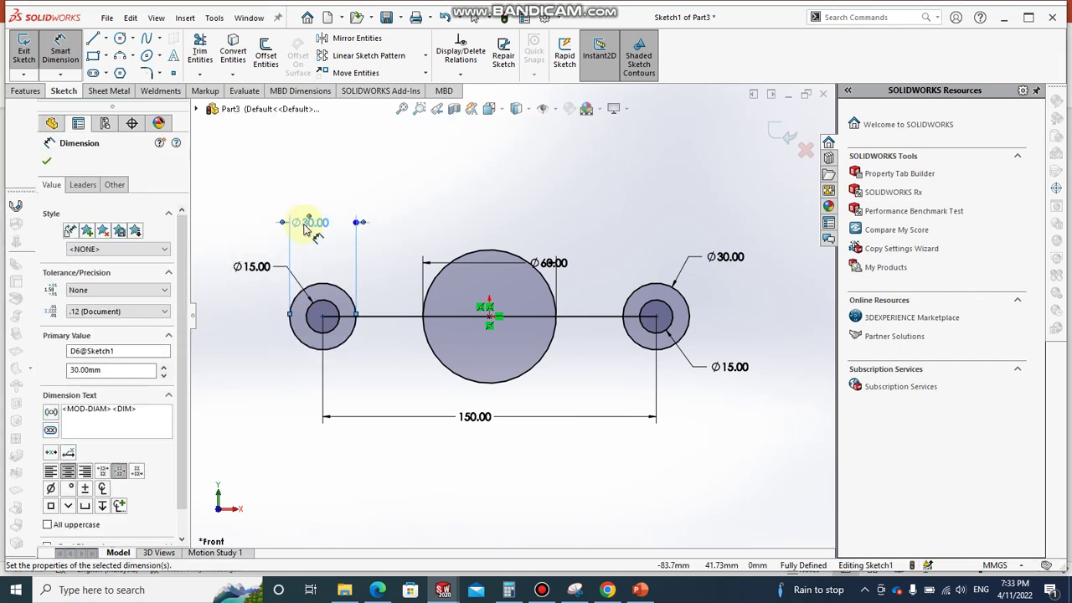
click(46, 160)
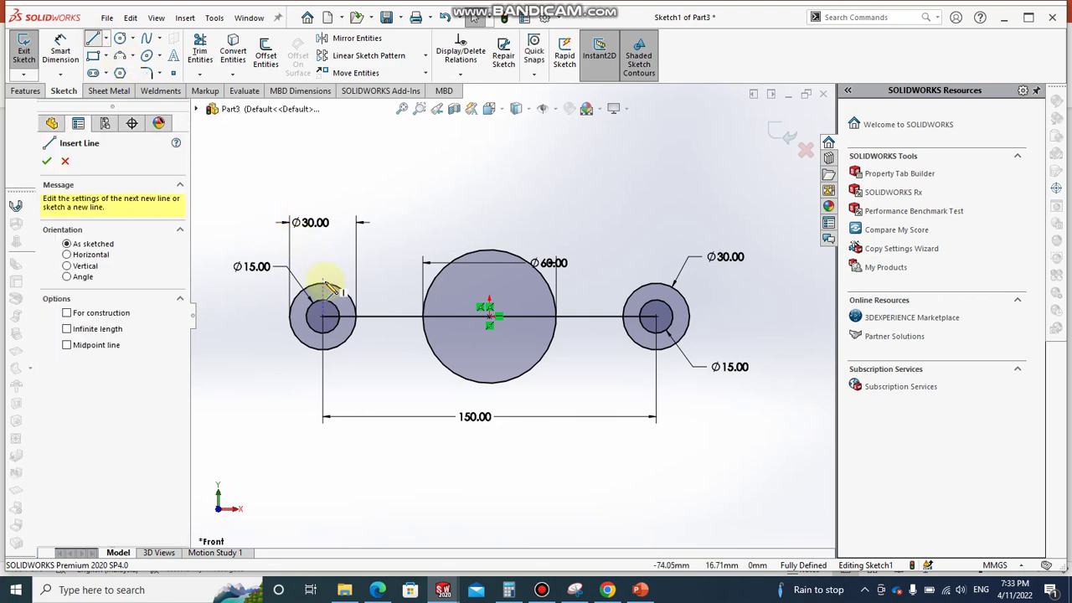
click(641, 590)
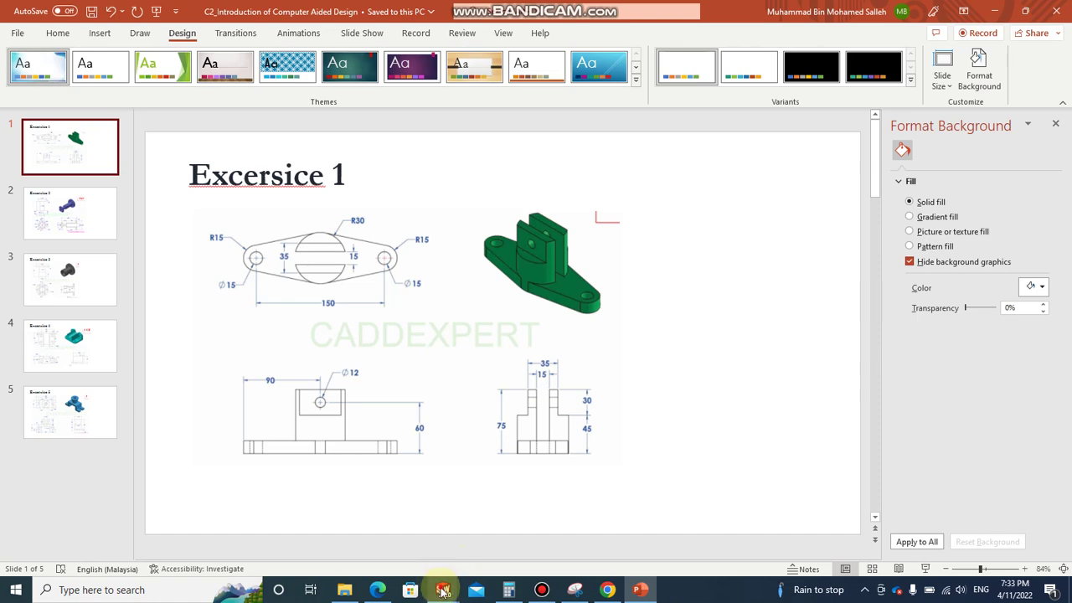
- Return from the Exercise 1 slide to the SOLIDWORKS sketch
mouse_move(443, 591)
click(590, 517)
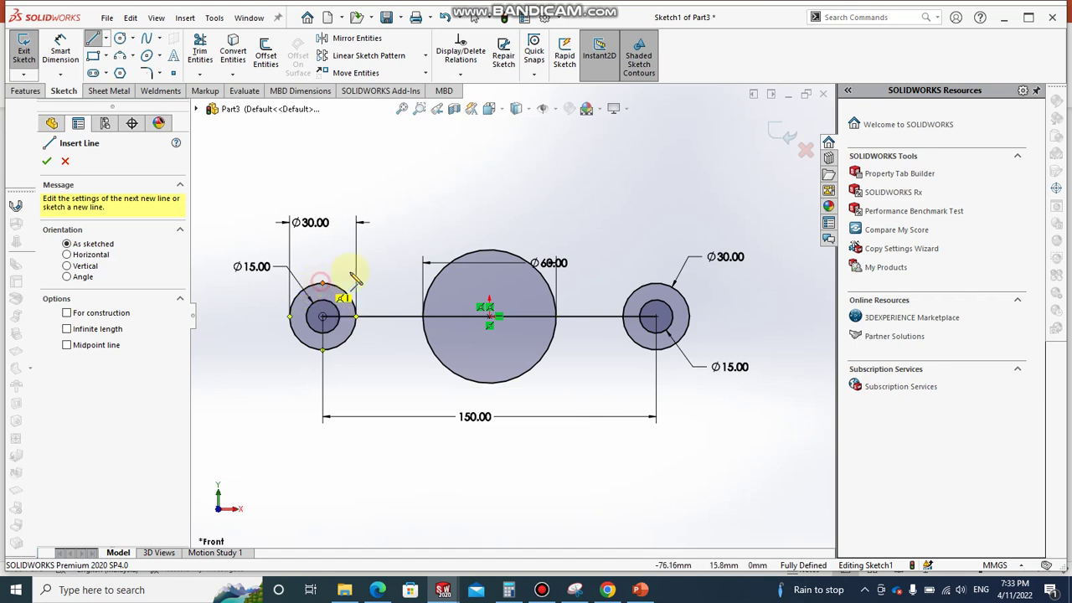
- Draw the upper lines from the left Ø30 circle over the Ø60 circle to the right circle
click(322, 284)
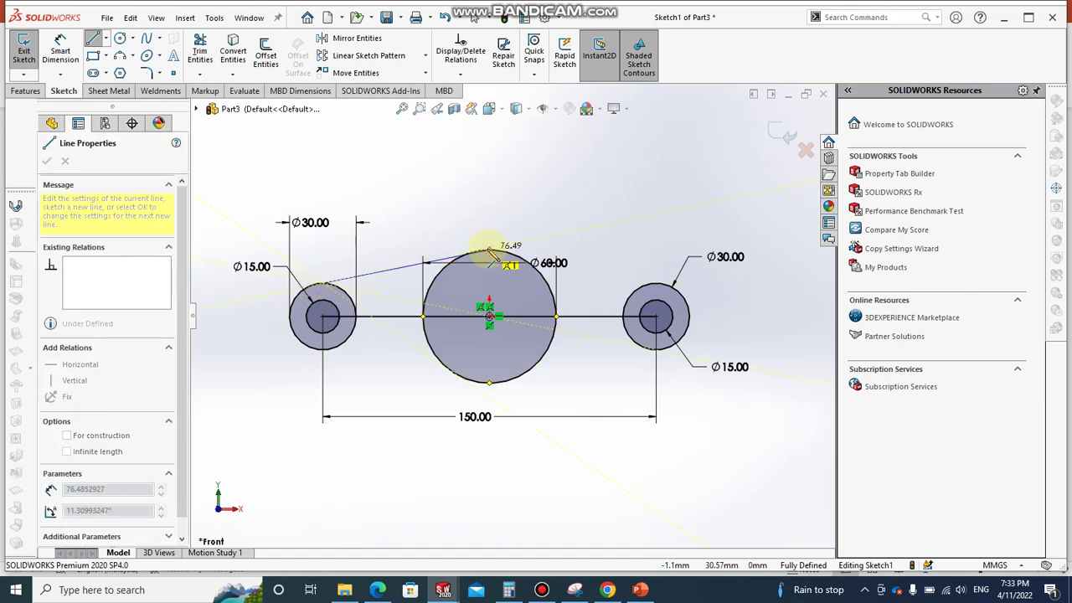
click(492, 252)
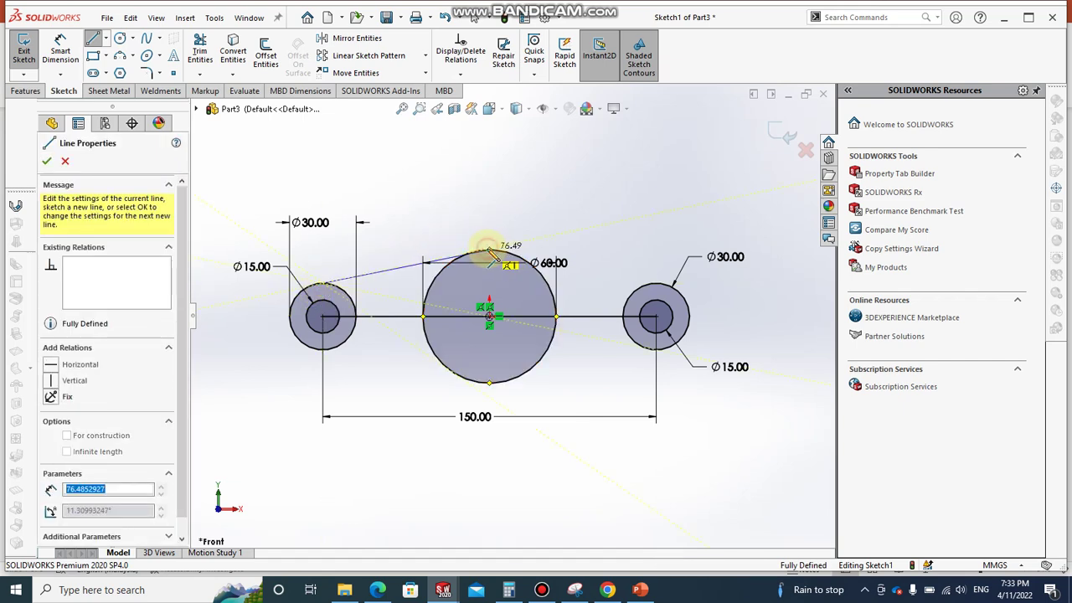
click(662, 283)
key(Escape)
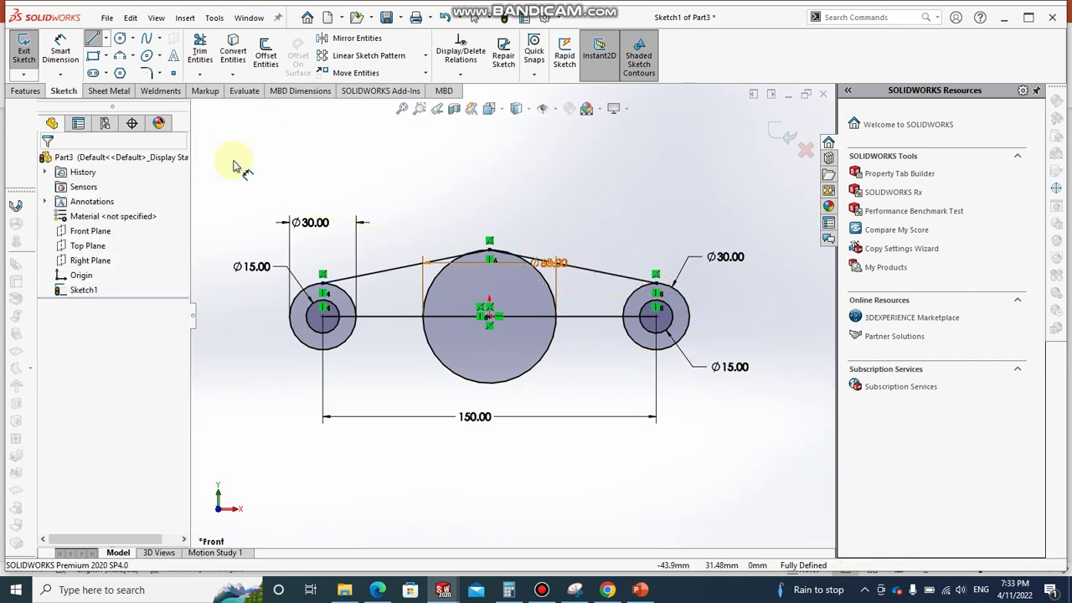
- Draw the lower lines from the right Ø30 circle under the Ø60 circle to the left circle
click(656, 350)
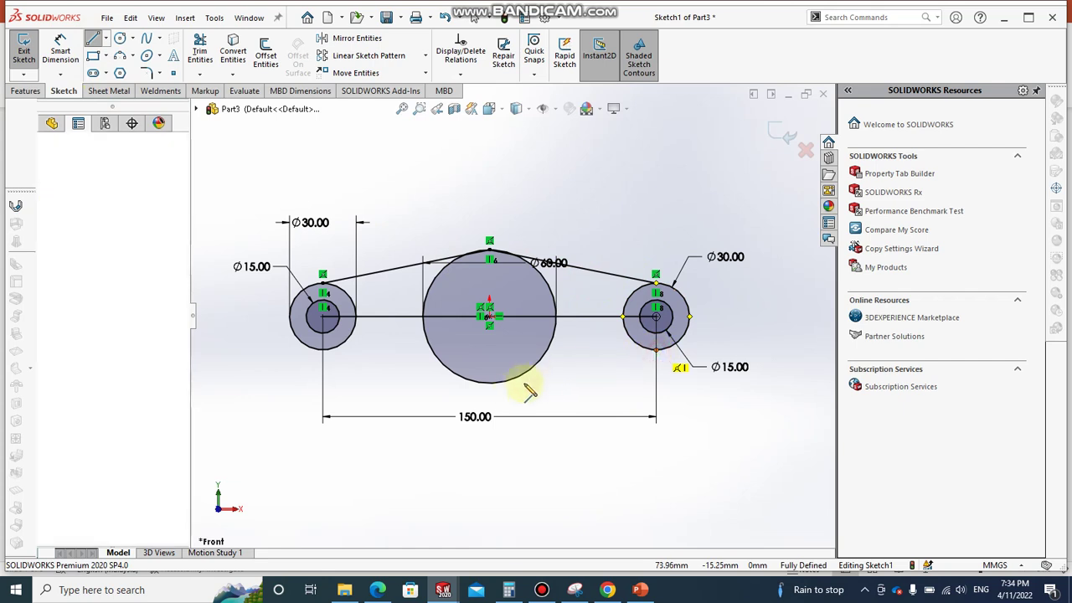
click(490, 382)
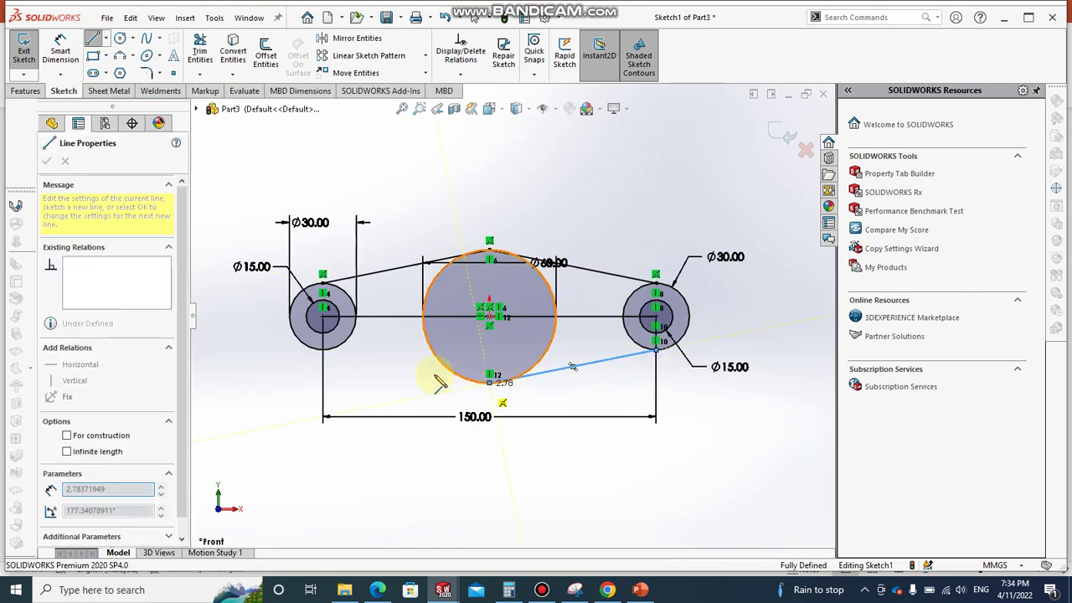
click(323, 350)
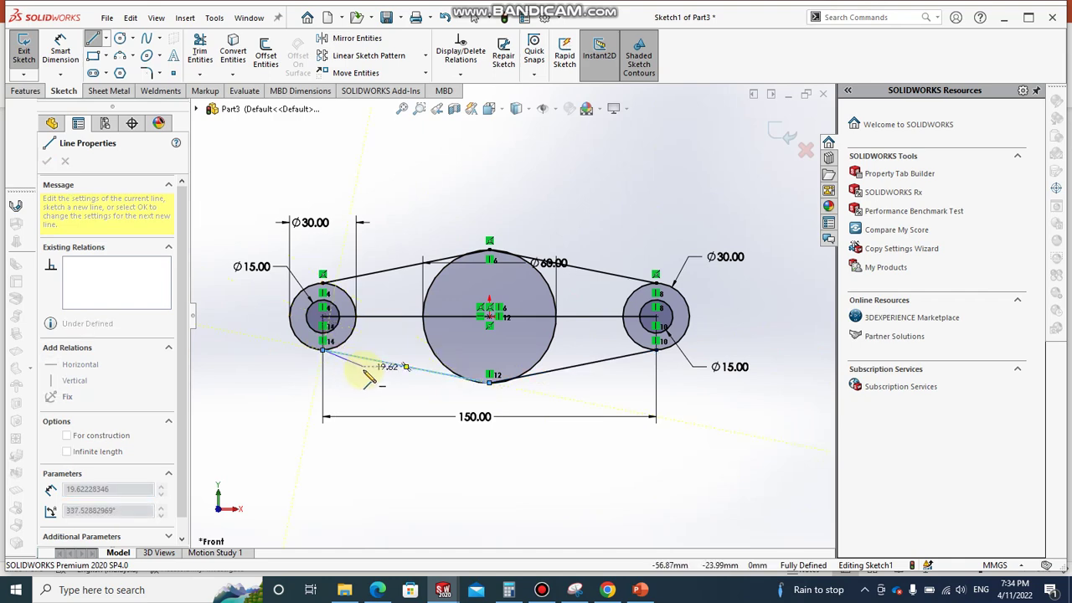
key(Escape)
scroll(450, 297, down, 1)
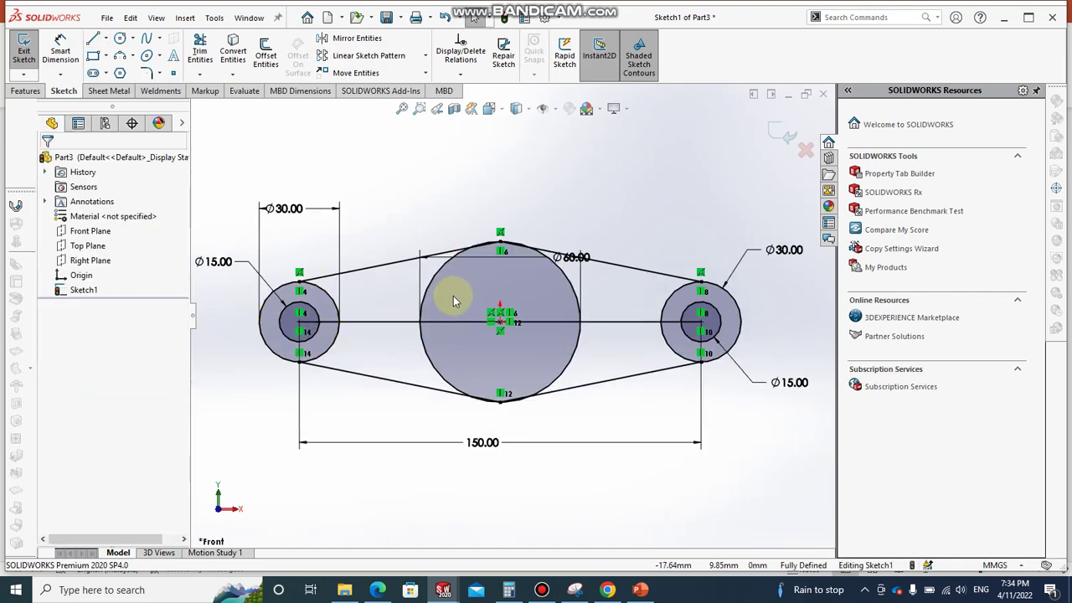
scroll(453, 296, down, 1)
scroll(455, 292, up, 1)
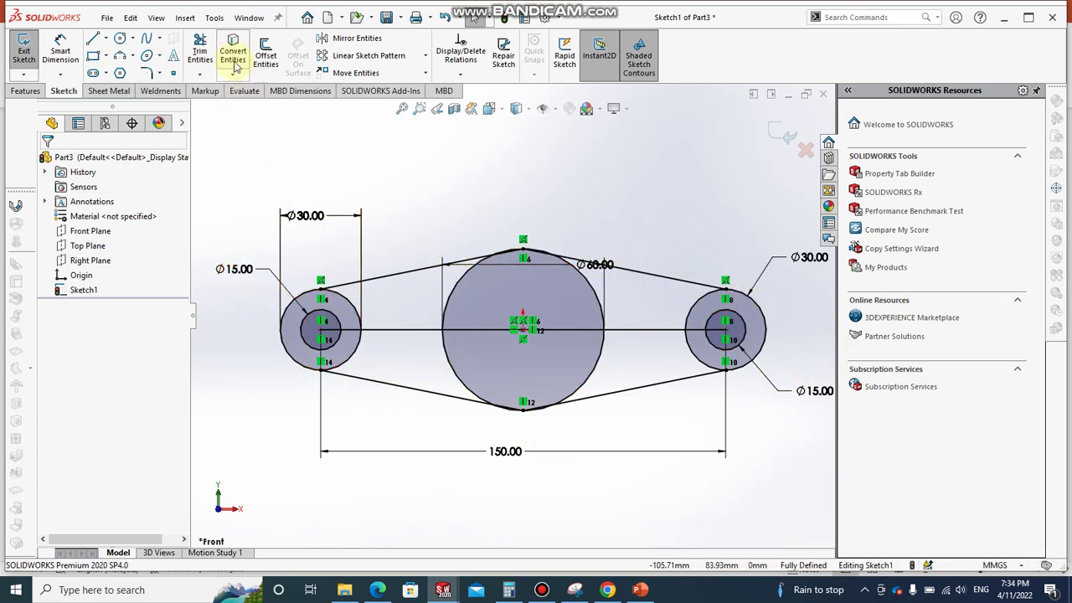
- Power-trim the inner arcs of the Ø60 and Ø30 circles and the centre line
click(210, 52)
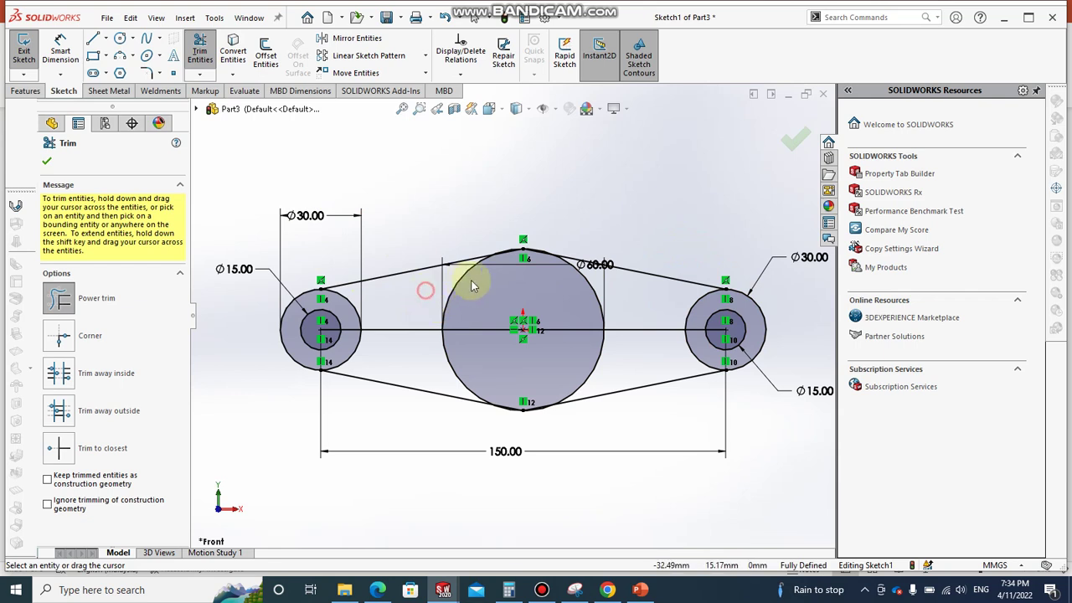
drag(472, 286, 522, 289)
drag(618, 315, 596, 377)
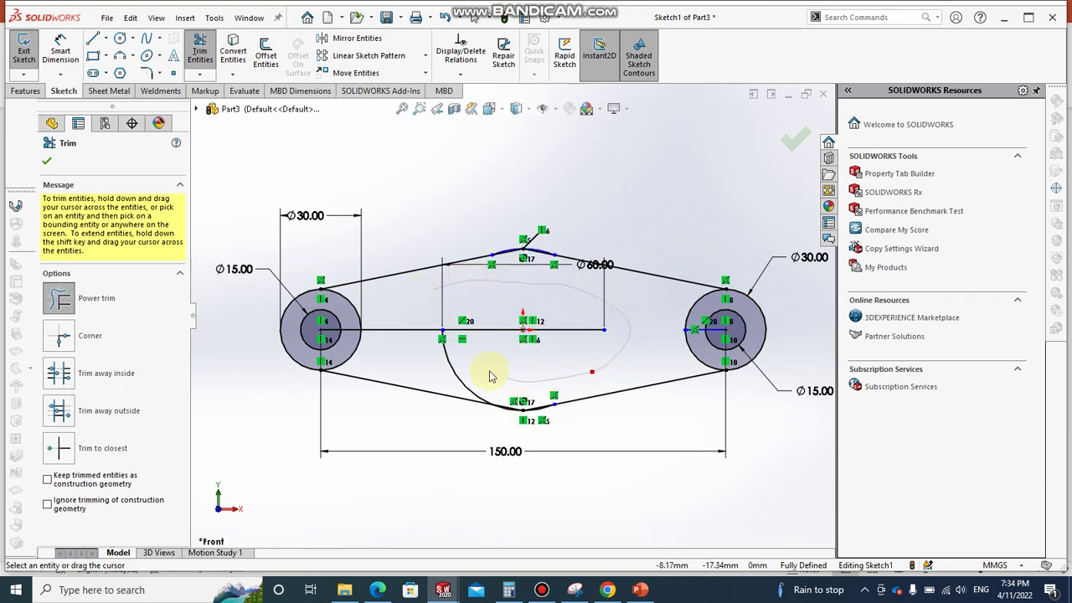
drag(434, 360, 347, 319)
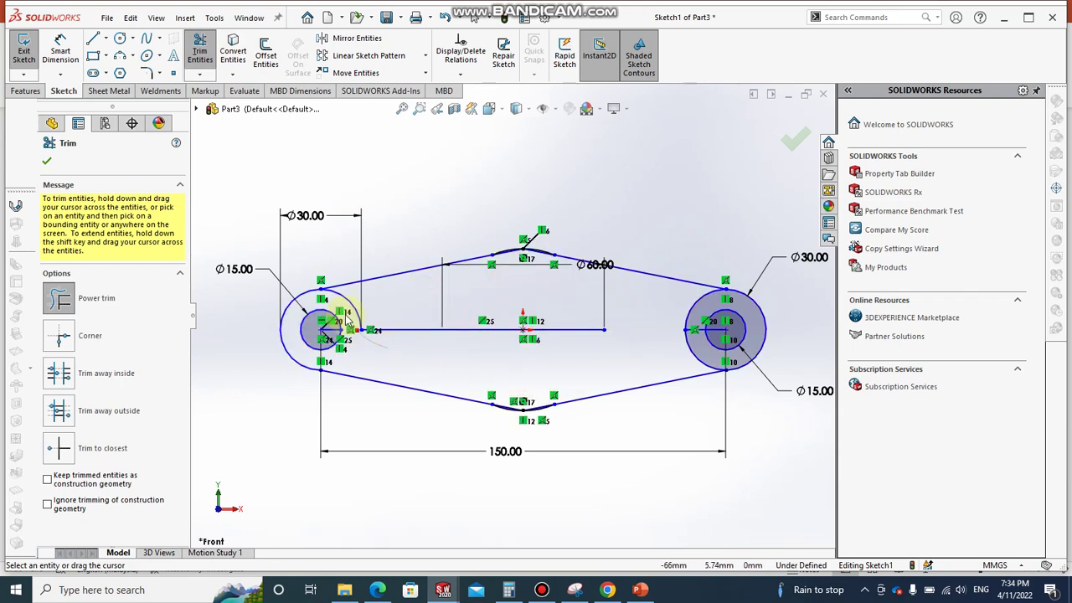
mouse_move(647, 339)
mouse_down()
mouse_move(698, 317)
mouse_move(312, 338)
mouse_up()
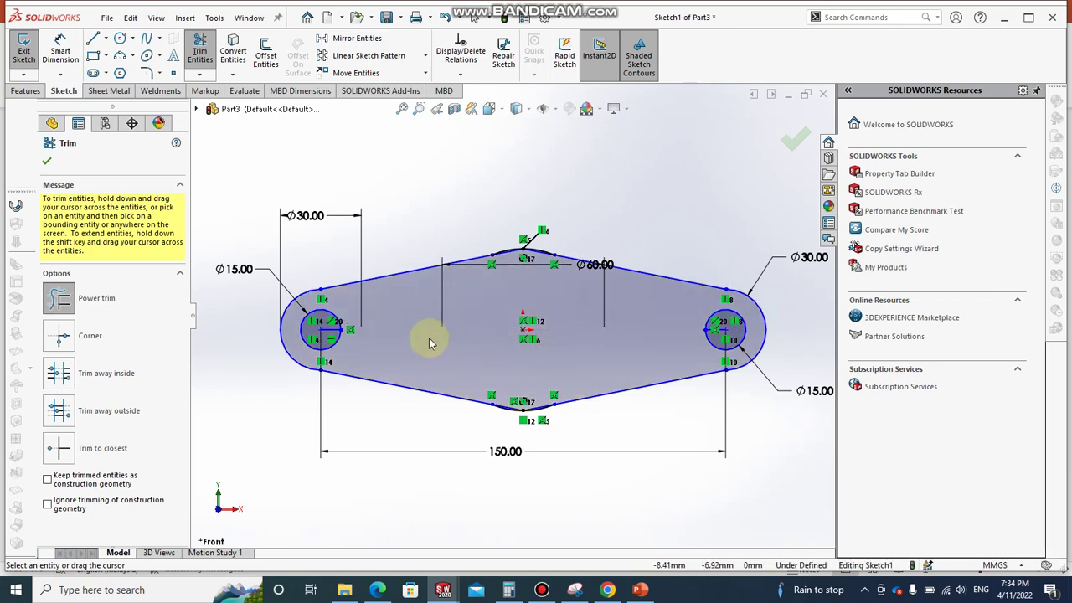
- Trim the short stray line segment beside the lower arc and close Trim
scroll(312, 337, down, 5)
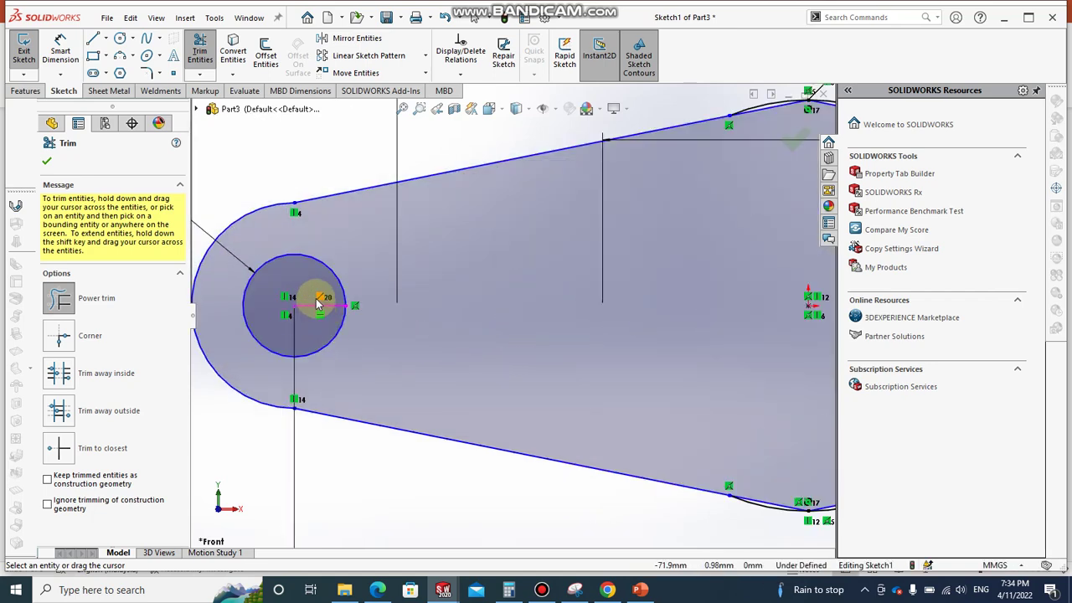
scroll(619, 359, up, 5)
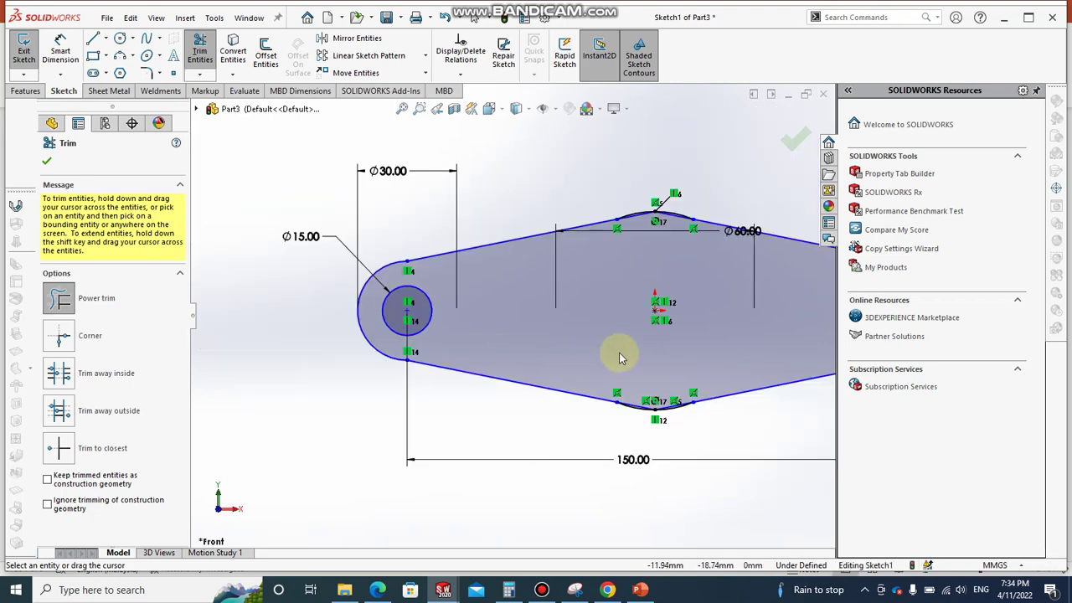
scroll(694, 330, up, 2)
scroll(725, 302, down, 3)
scroll(708, 295, down, 3)
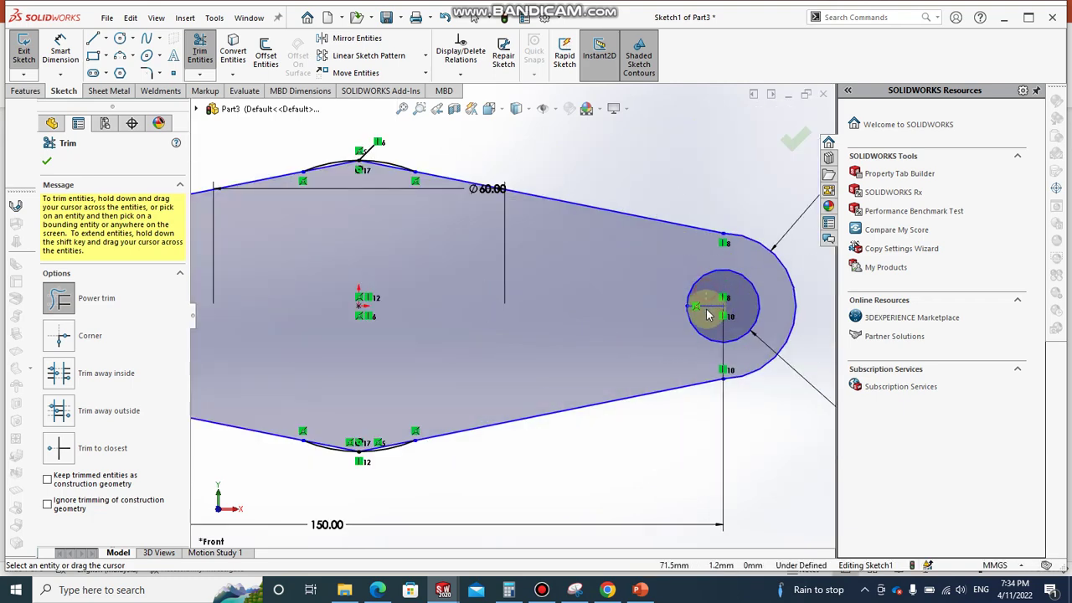
scroll(331, 166, down, 2)
scroll(368, 188, down, 2)
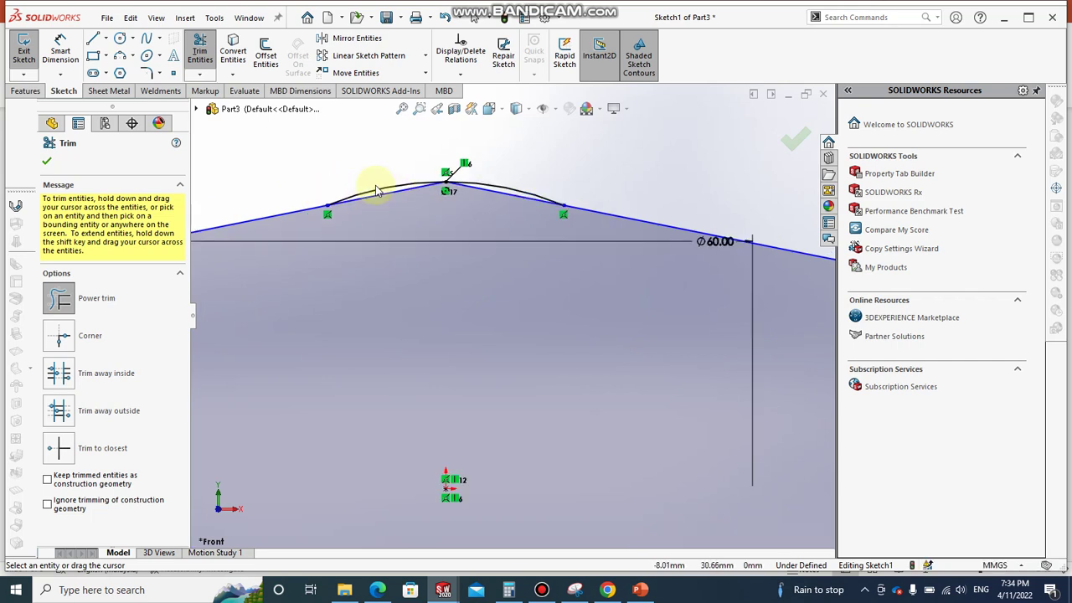
scroll(402, 214, down, 2)
scroll(422, 226, down, 2)
scroll(424, 229, down, 1)
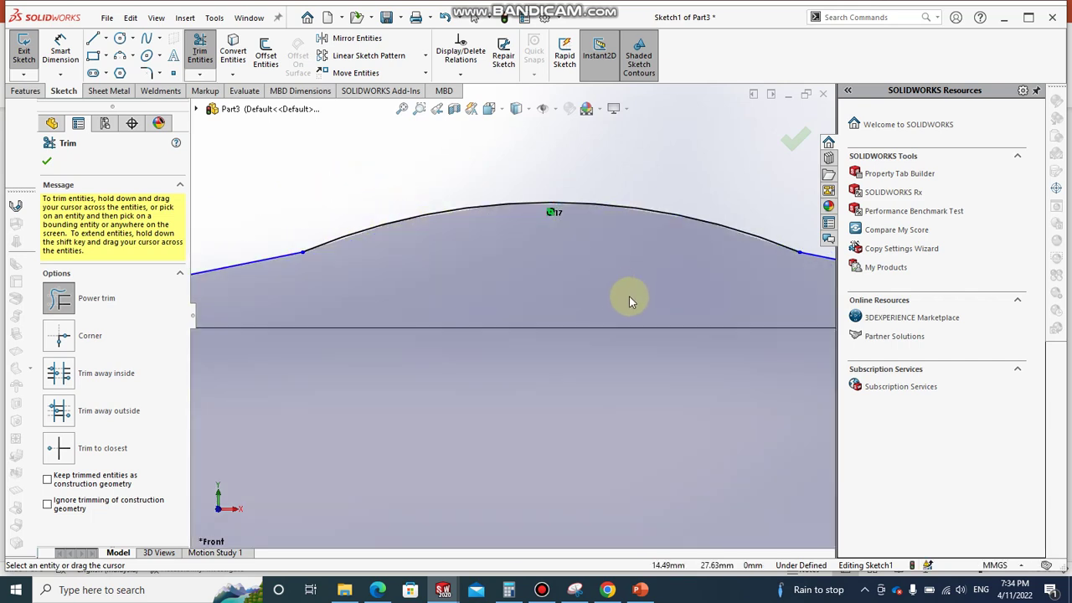
scroll(629, 296, up, 2)
scroll(634, 318, up, 2)
scroll(531, 460, down, 4)
scroll(503, 469, down, 2)
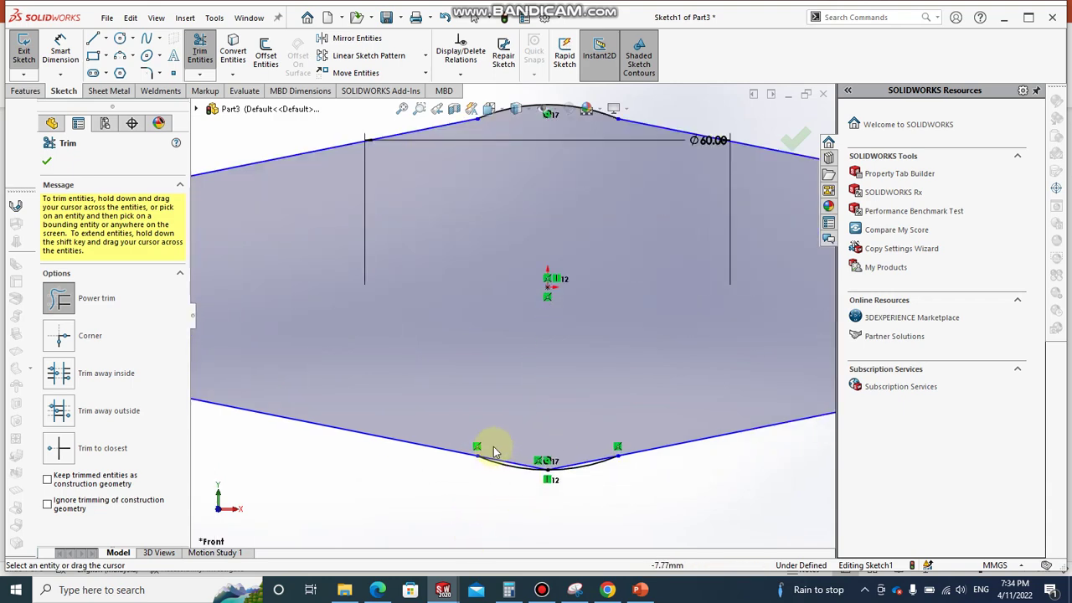
scroll(520, 410, down, 2)
scroll(542, 383, down, 1)
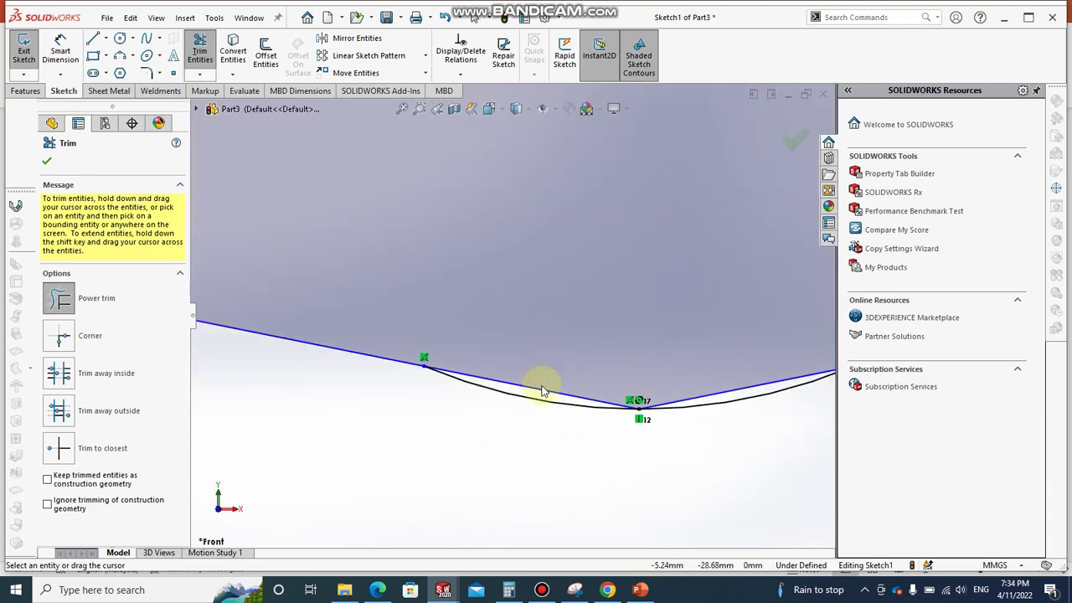
click(542, 394)
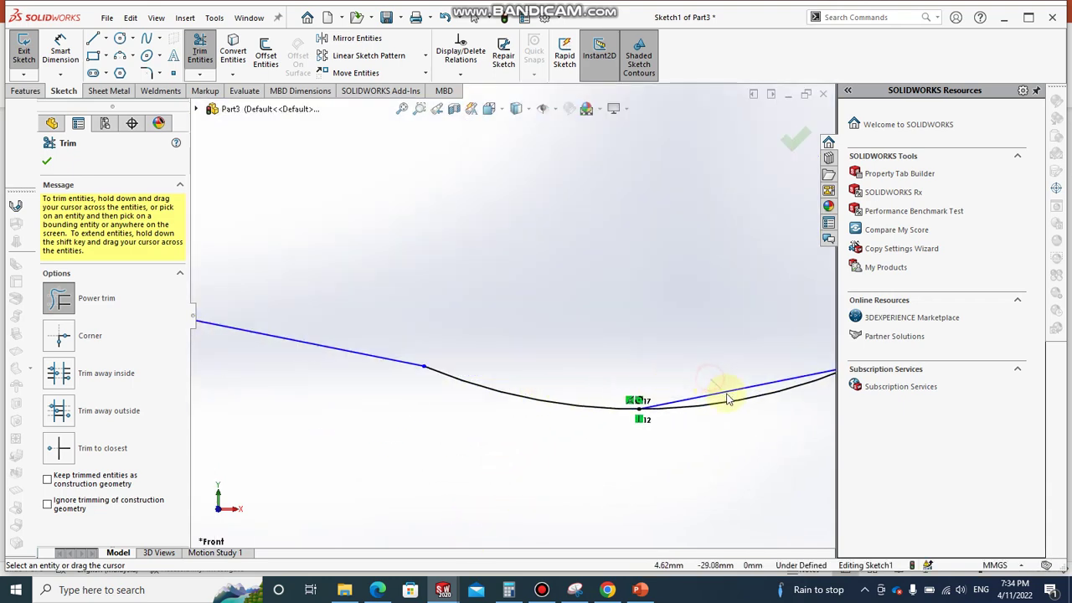
scroll(695, 381, up, 2)
scroll(677, 338, up, 2)
scroll(677, 335, up, 2)
scroll(677, 334, up, 1)
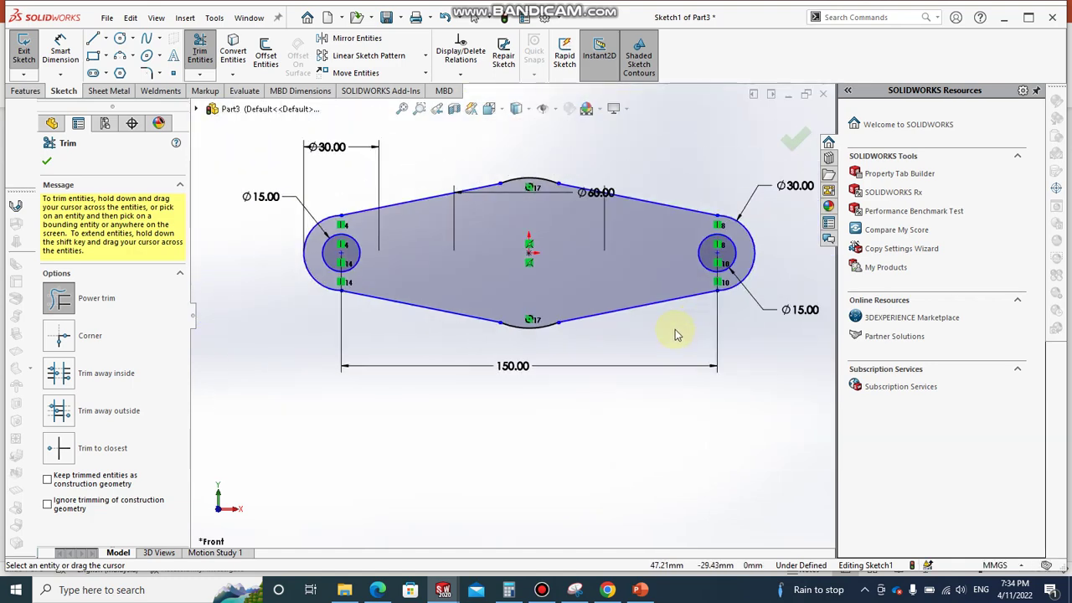
click(48, 162)
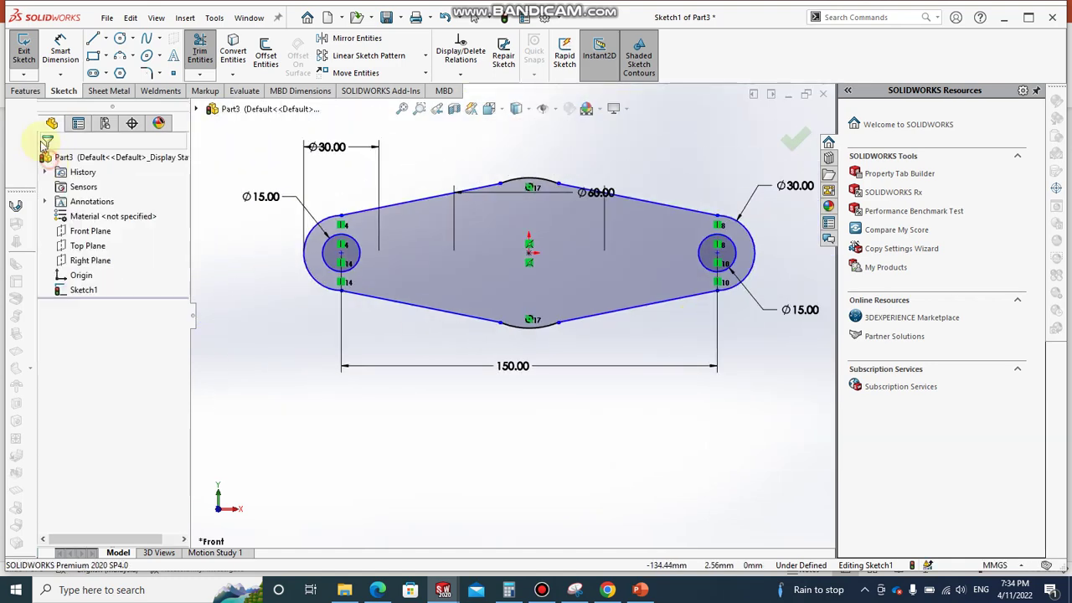
- Start an Extruded Boss/Base on the link sketch, previewing a 10 mm blind depth
click(28, 89)
click(32, 60)
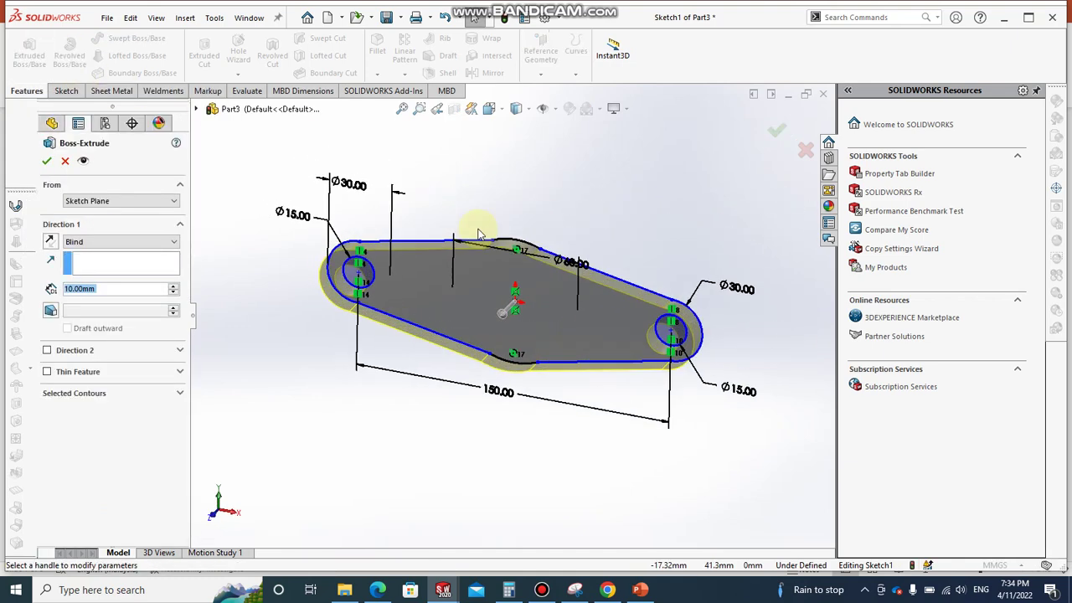
click(639, 589)
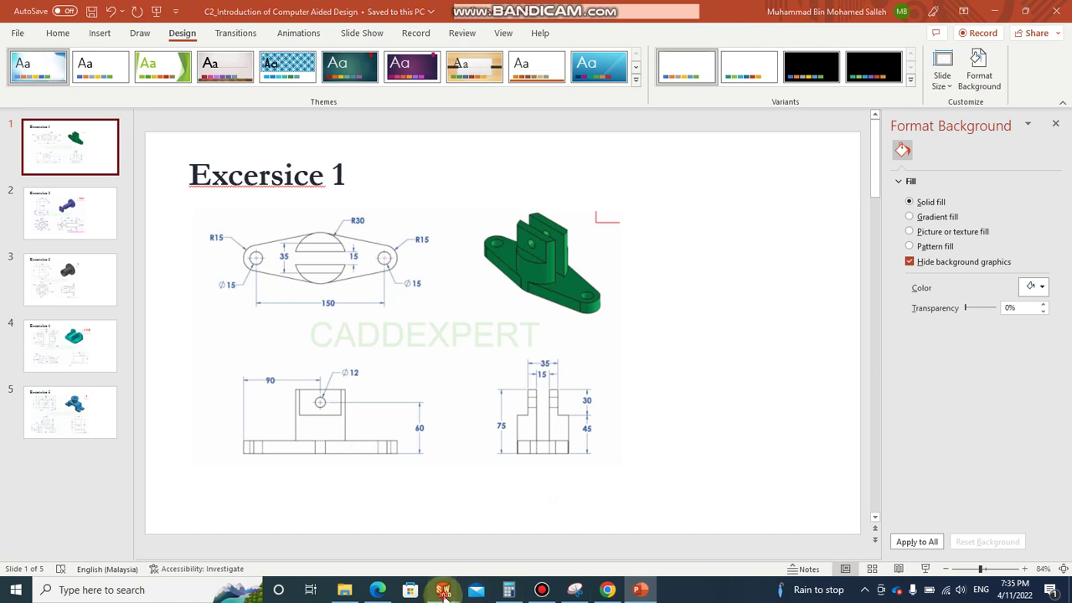
mouse_move(443, 590)
click(549, 545)
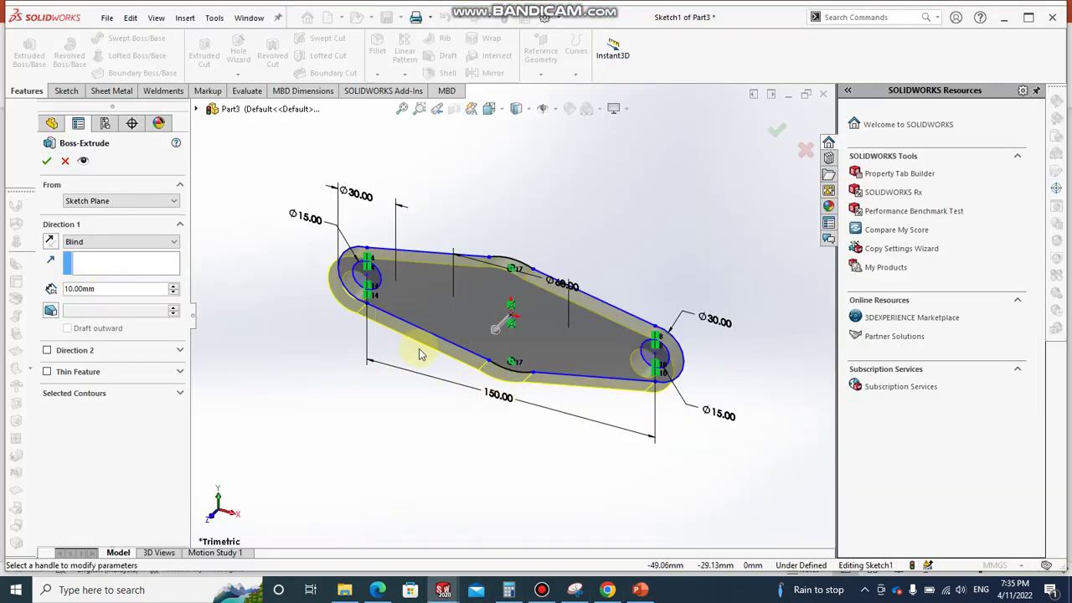
- Accept the 10 mm Boss-Extrude1, view the part from the Front, and check the reference slide
click(49, 163)
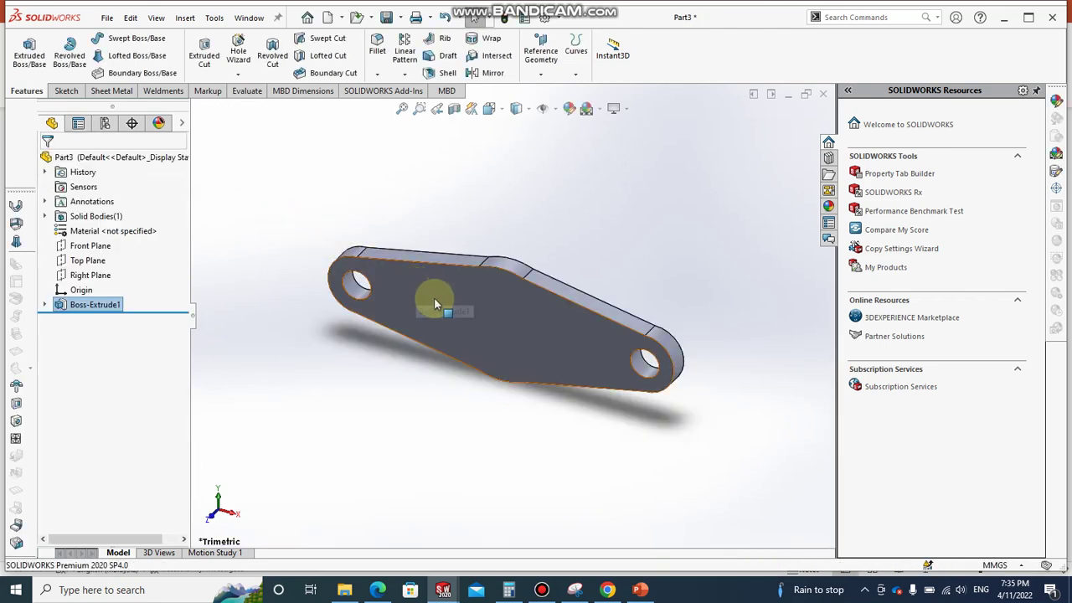
key(space)
click(362, 444)
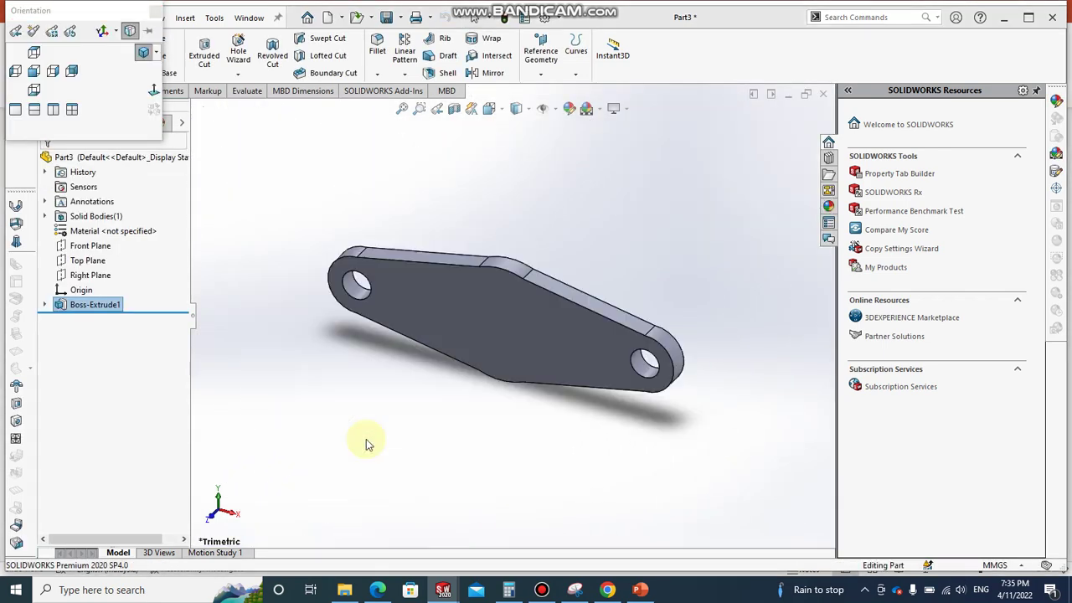
click(640, 590)
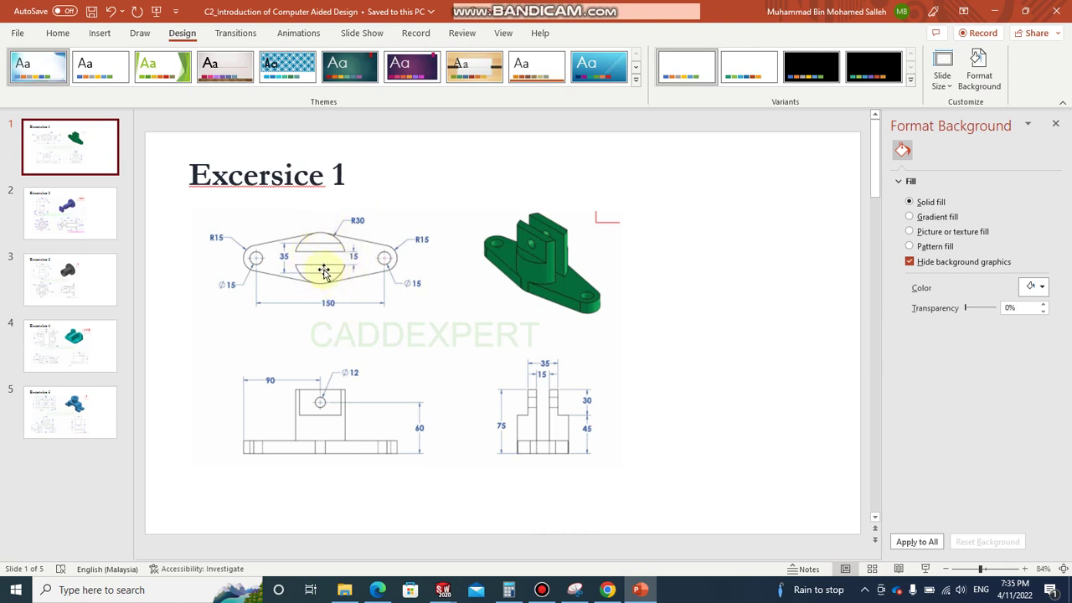
click(443, 590)
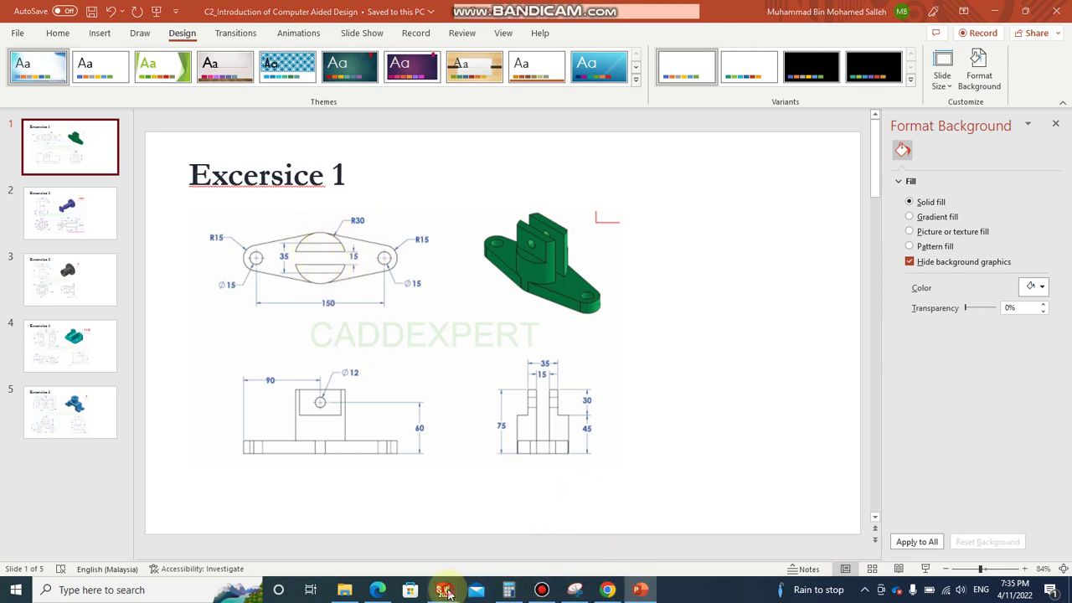
- In the Part3 window, start Sketch2 on the plate's front face and select the origin
click(553, 537)
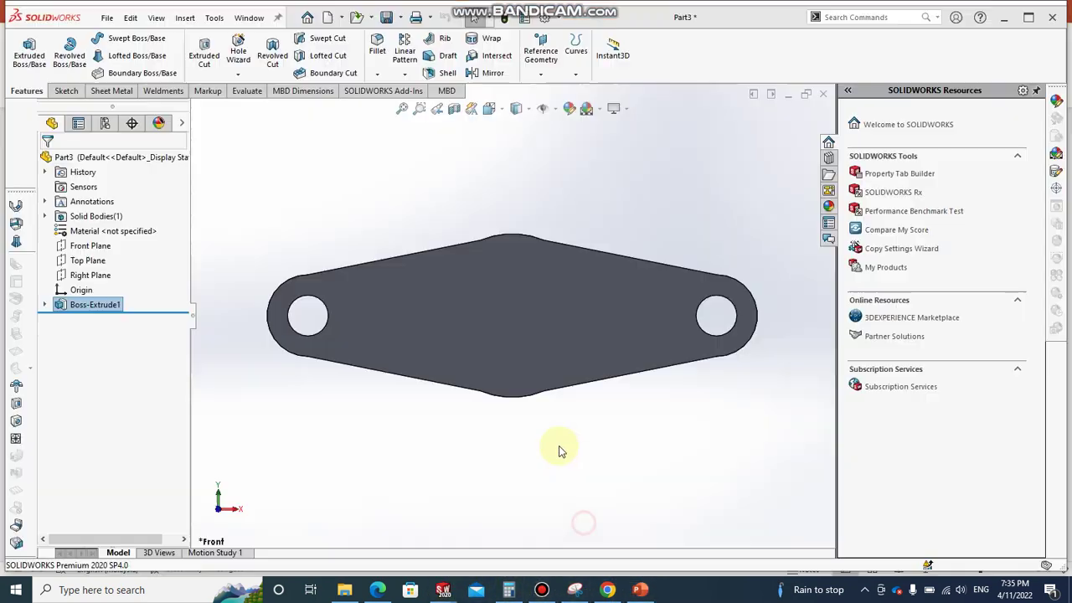
right_click(459, 302)
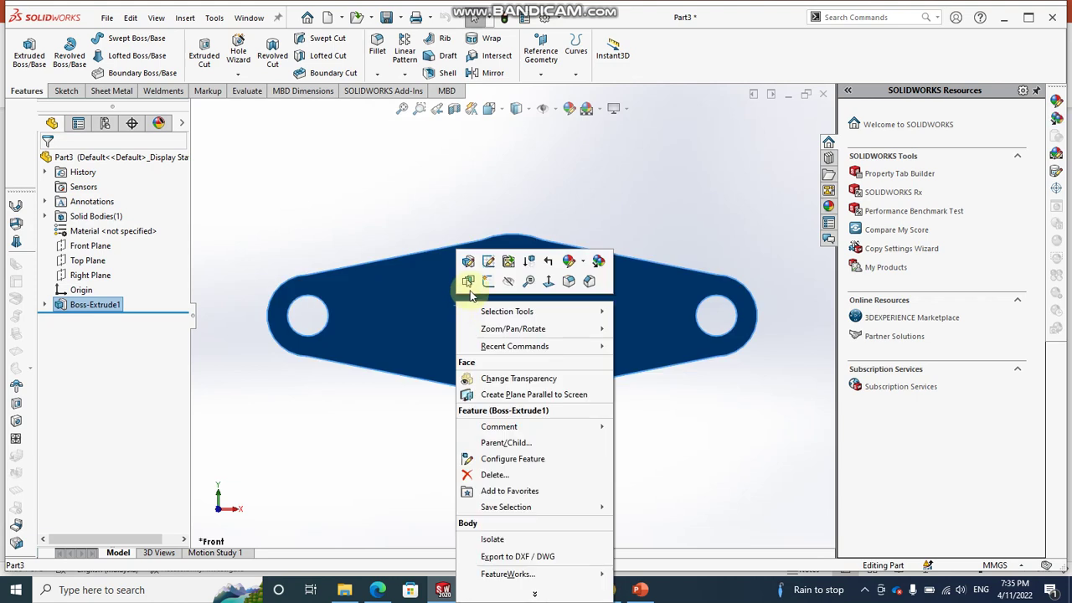
click(408, 303)
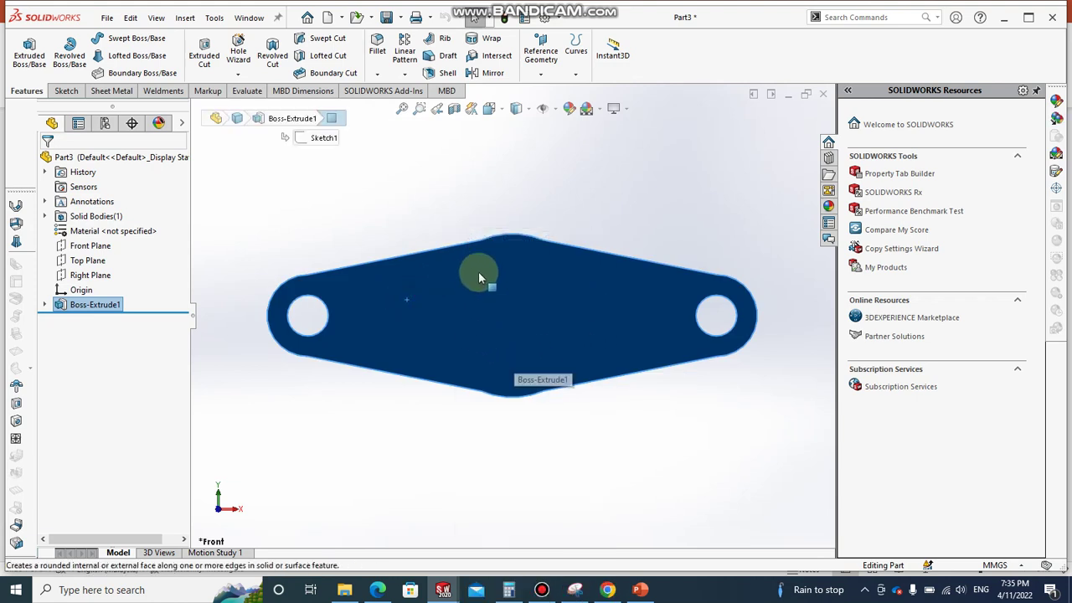
right_click(490, 293)
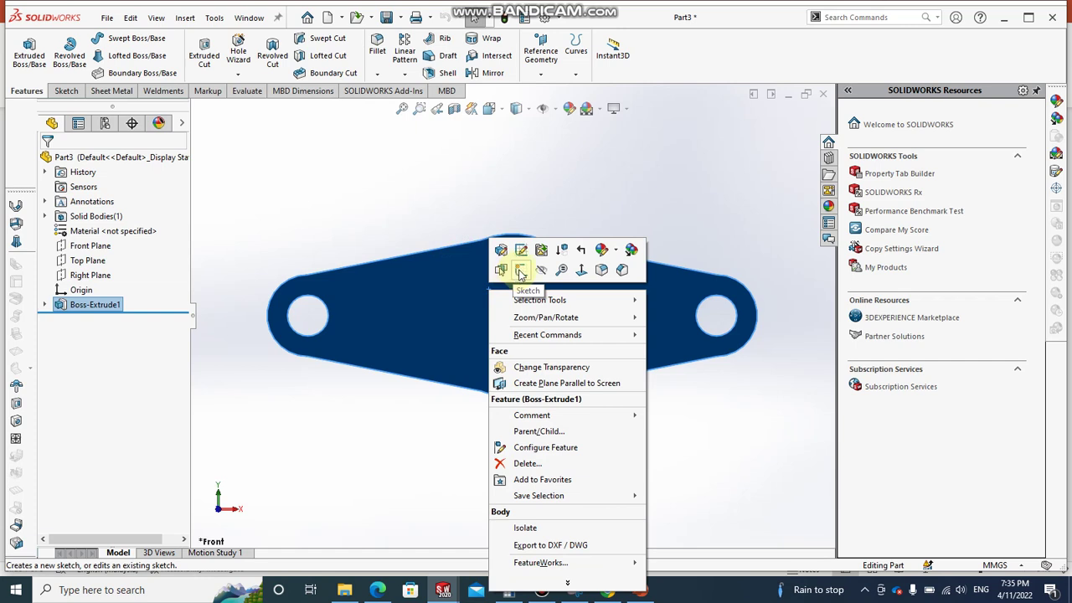
right_click(463, 281)
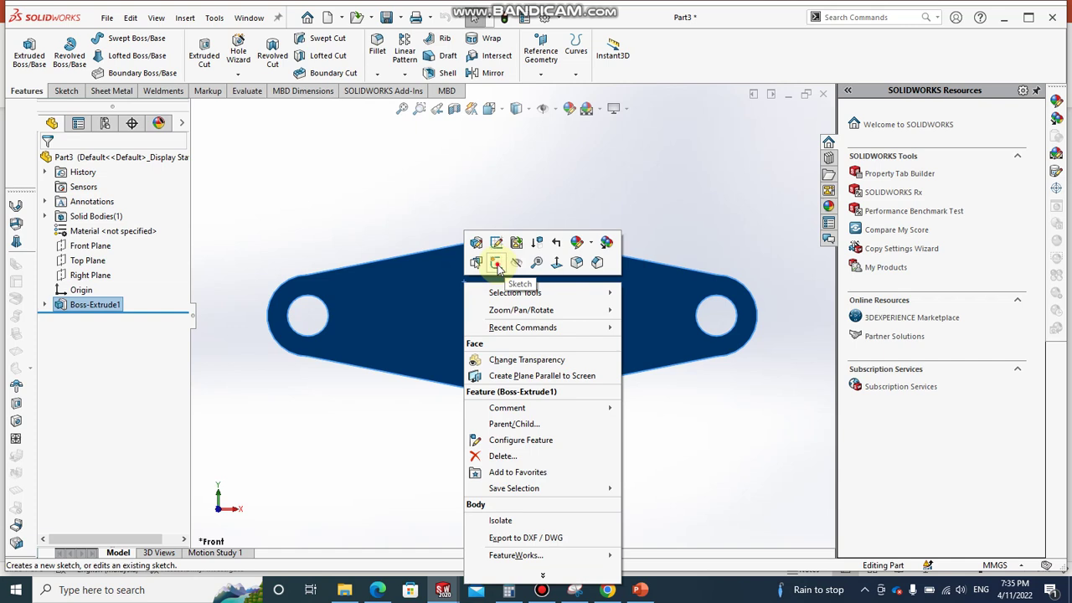
click(496, 263)
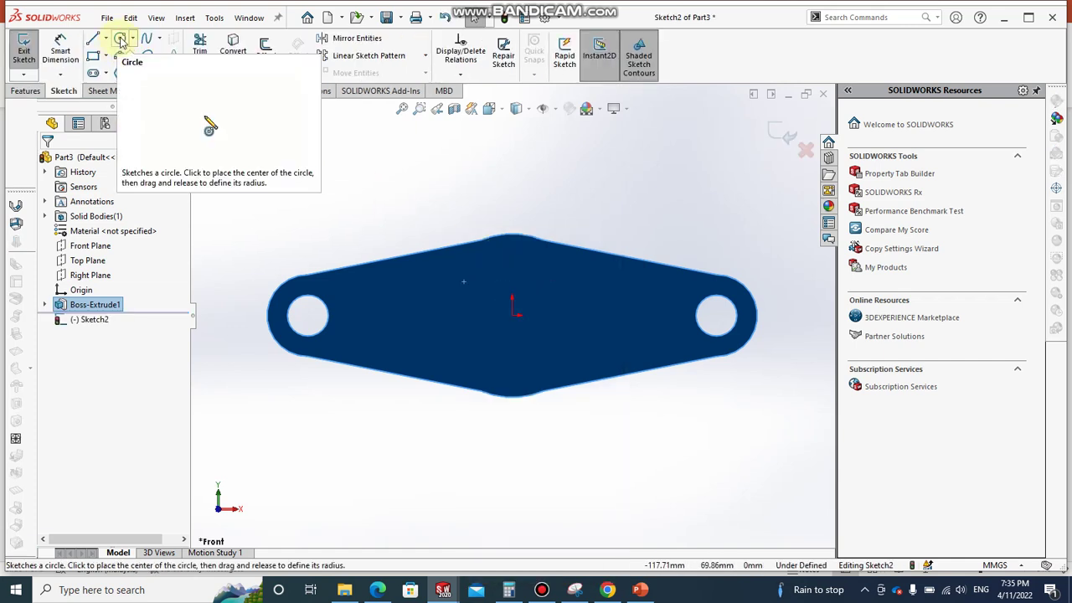
click(513, 316)
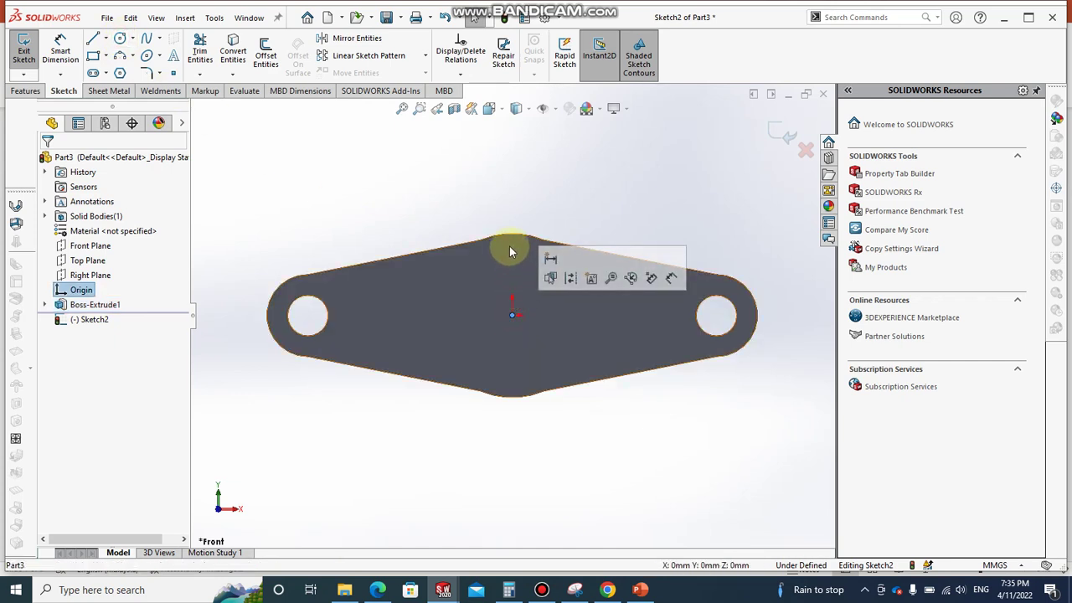
- Draw a circle centred on the origin and dimension its diameter to 60 mm
click(120, 39)
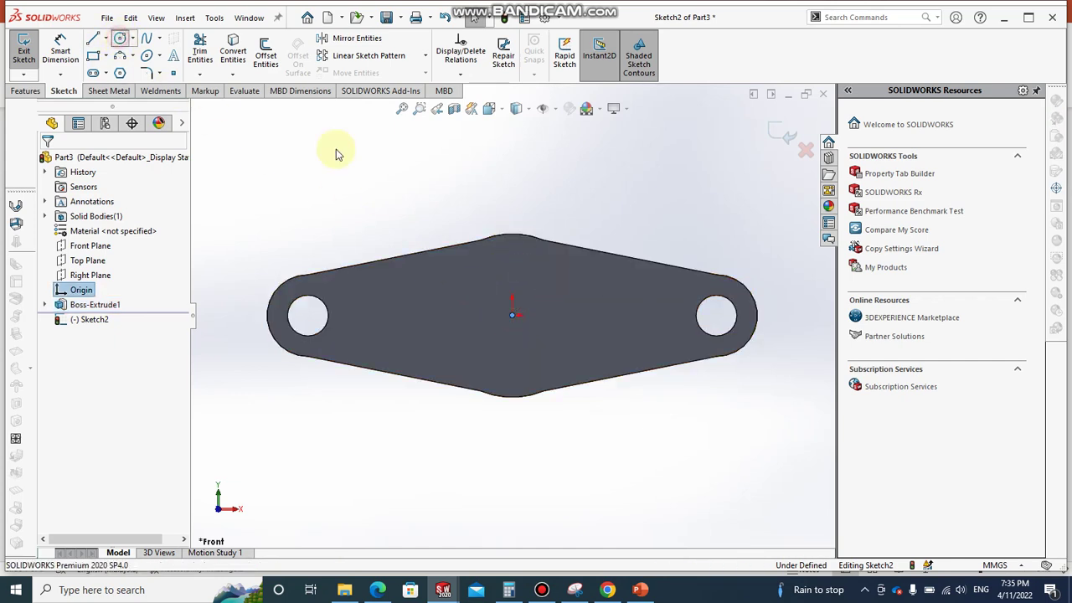
click(514, 315)
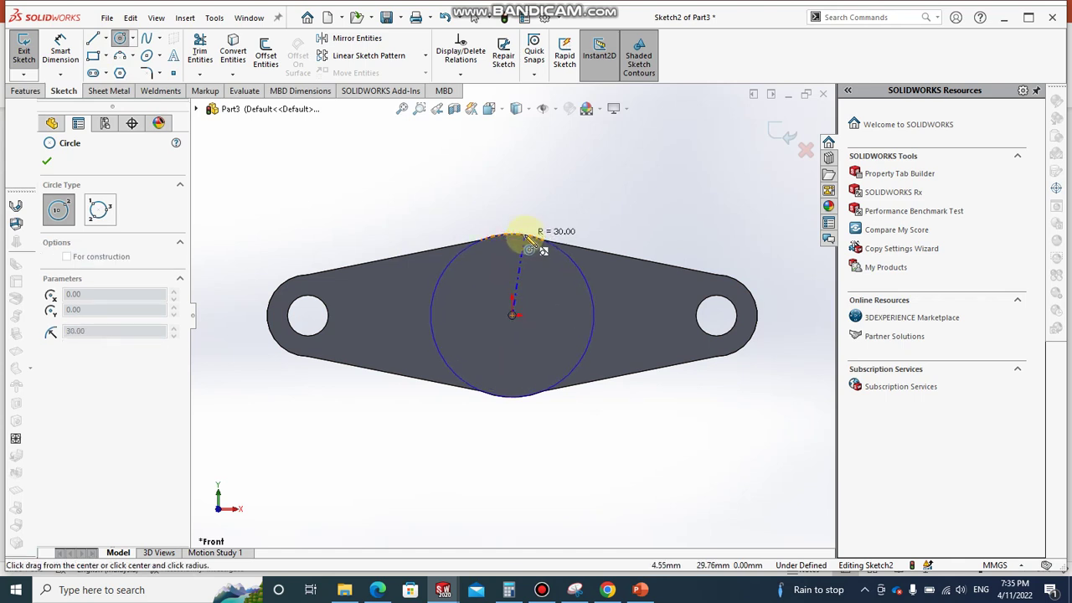
click(525, 237)
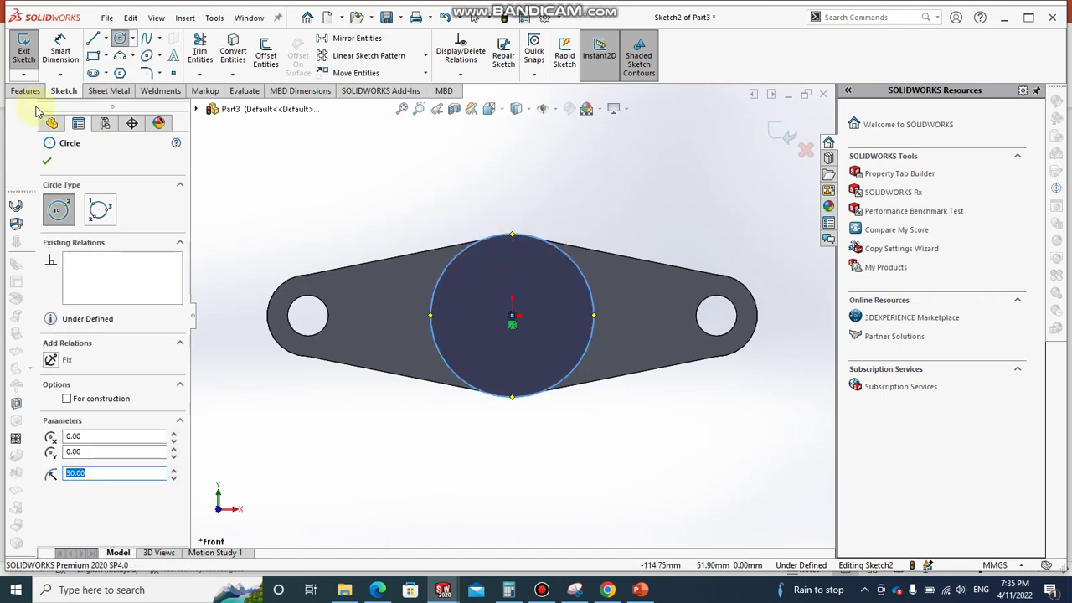
key(Escape)
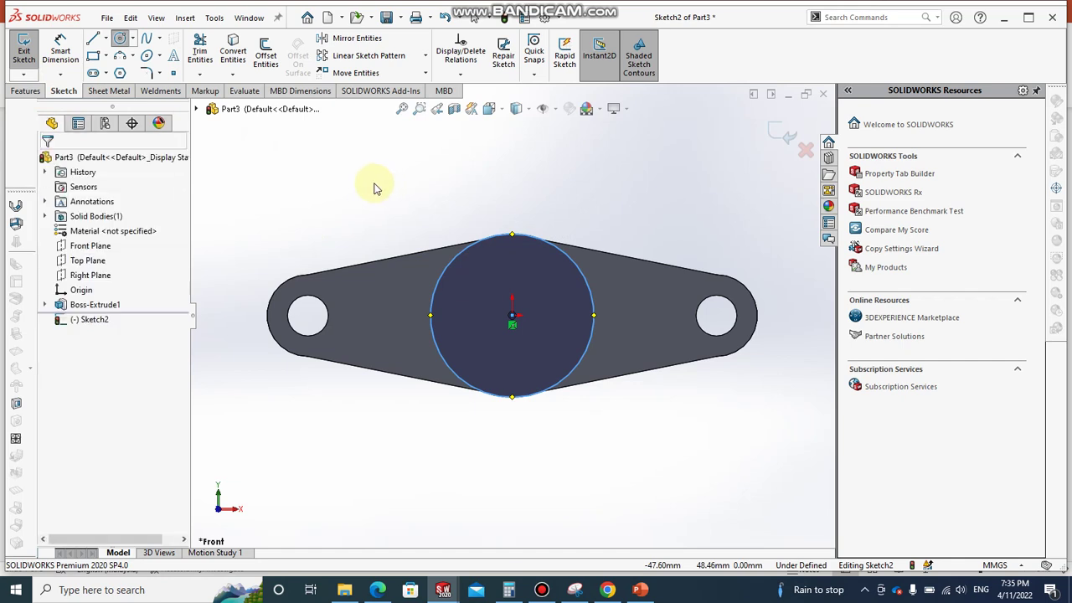
click(60, 51)
click(563, 266)
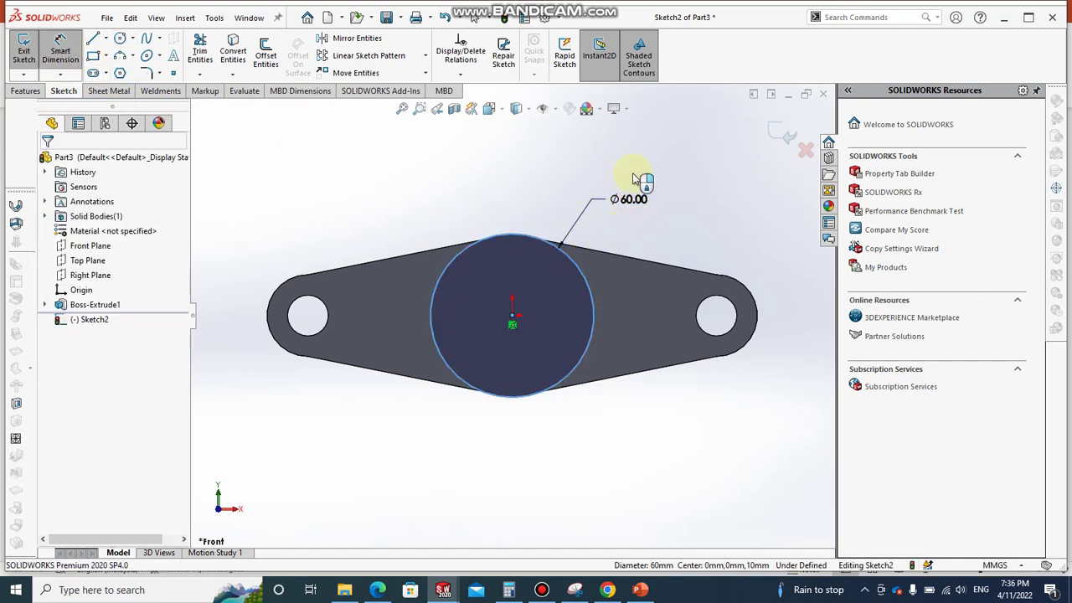
click(636, 178)
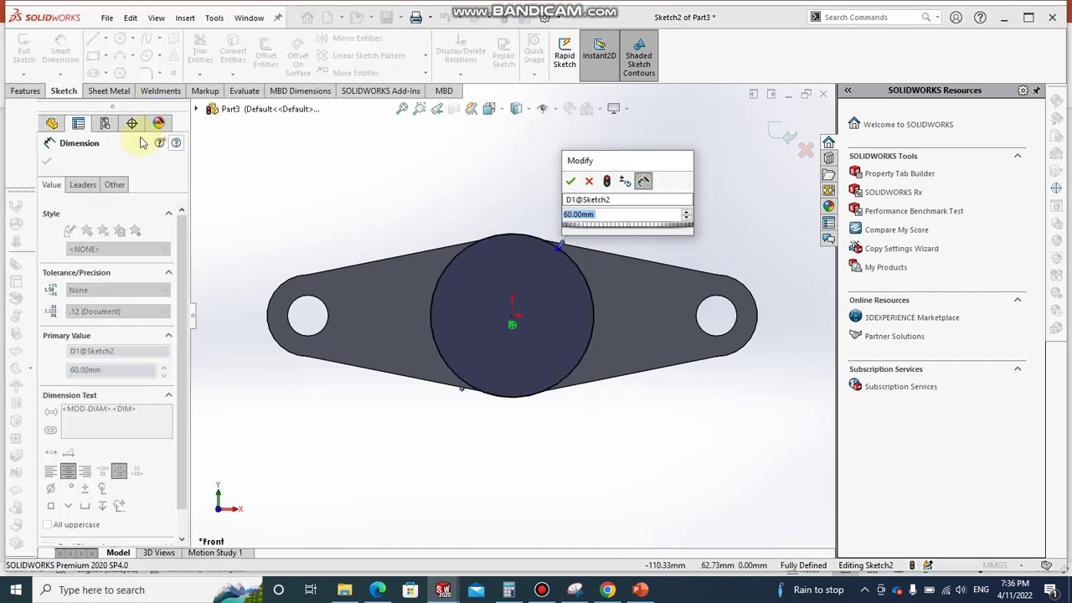
click(572, 180)
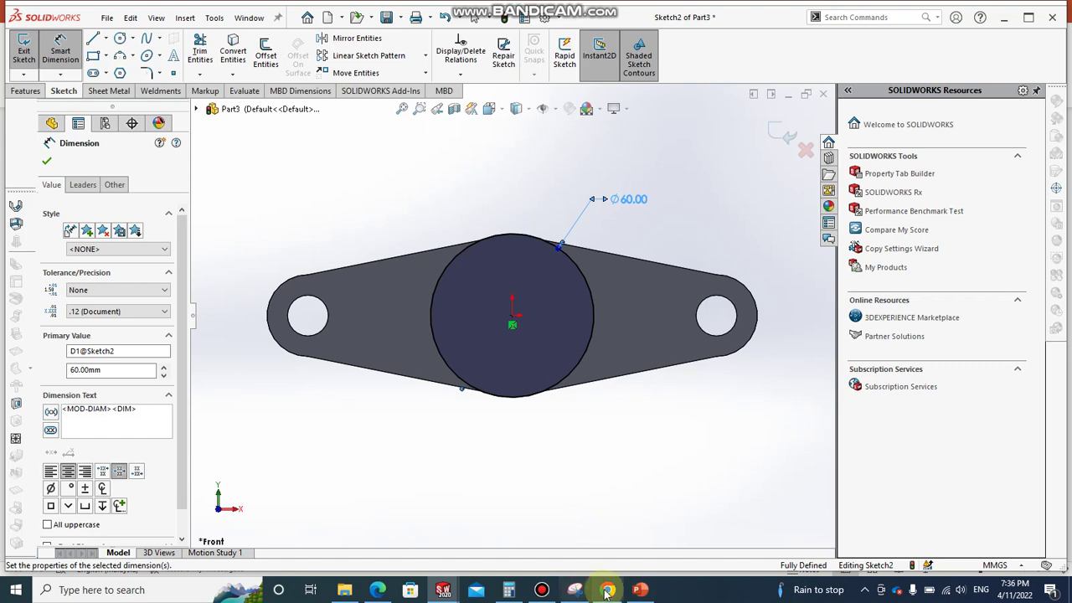
click(641, 589)
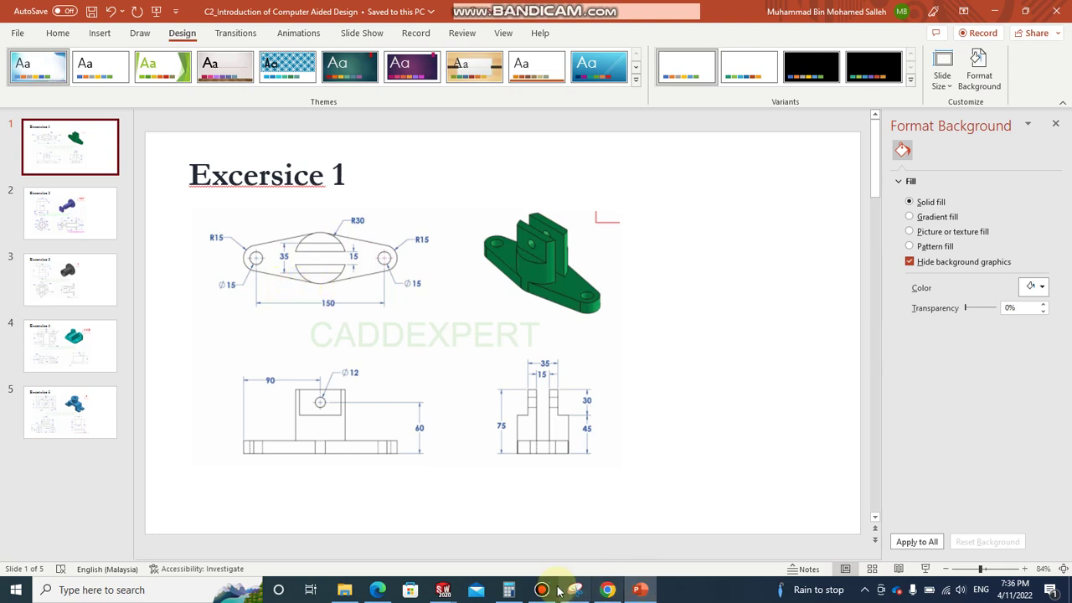
mouse_move(443, 590)
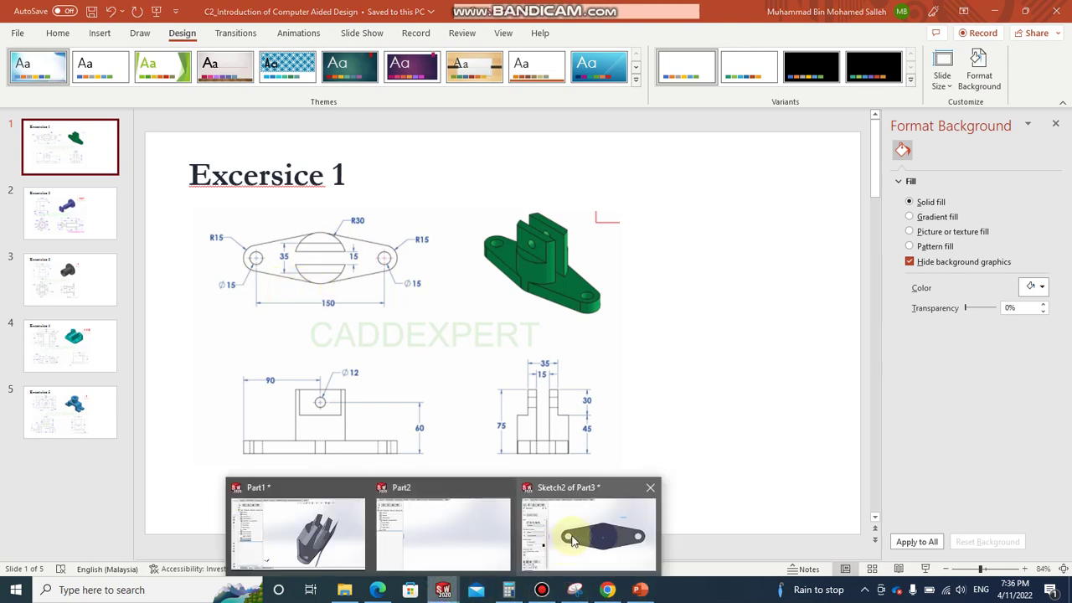
click(578, 536)
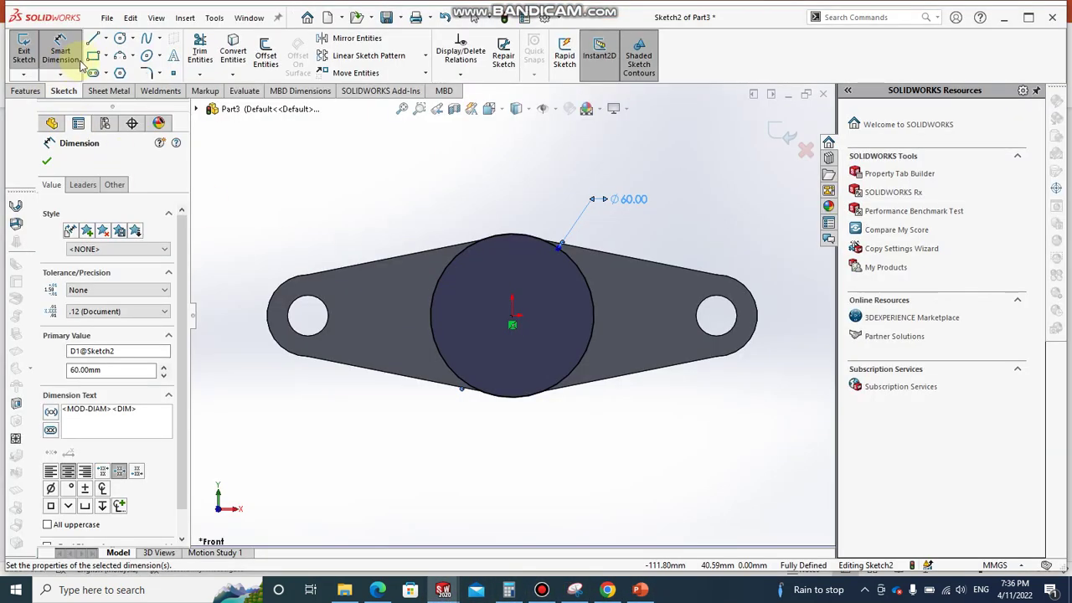
- Draw an inner center rectangle at the origin and dimension its height 15 mm
click(93, 56)
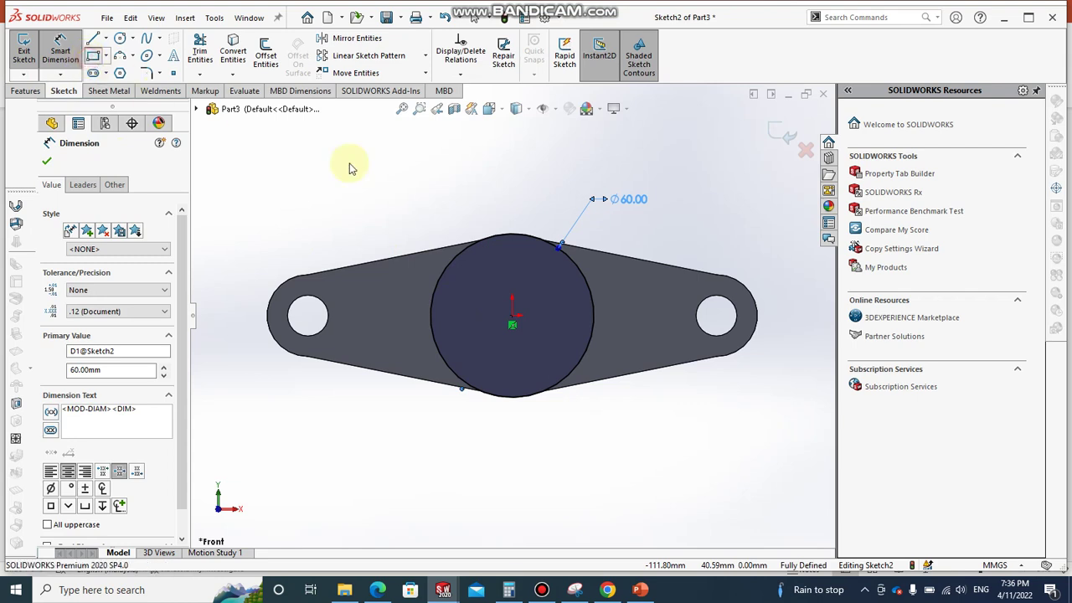
click(513, 322)
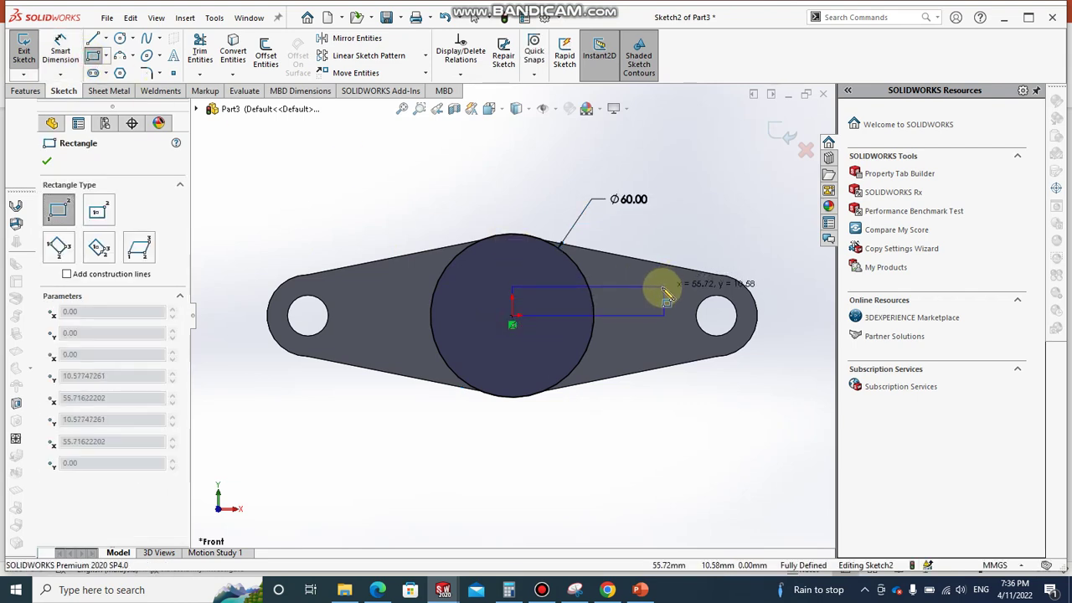
click(506, 285)
click(98, 210)
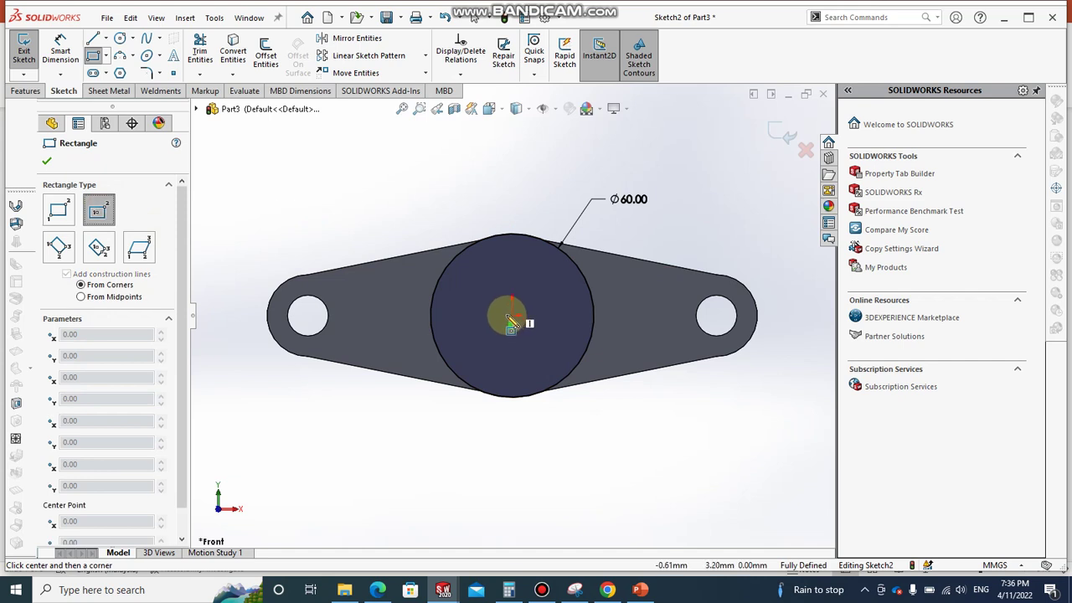
click(512, 316)
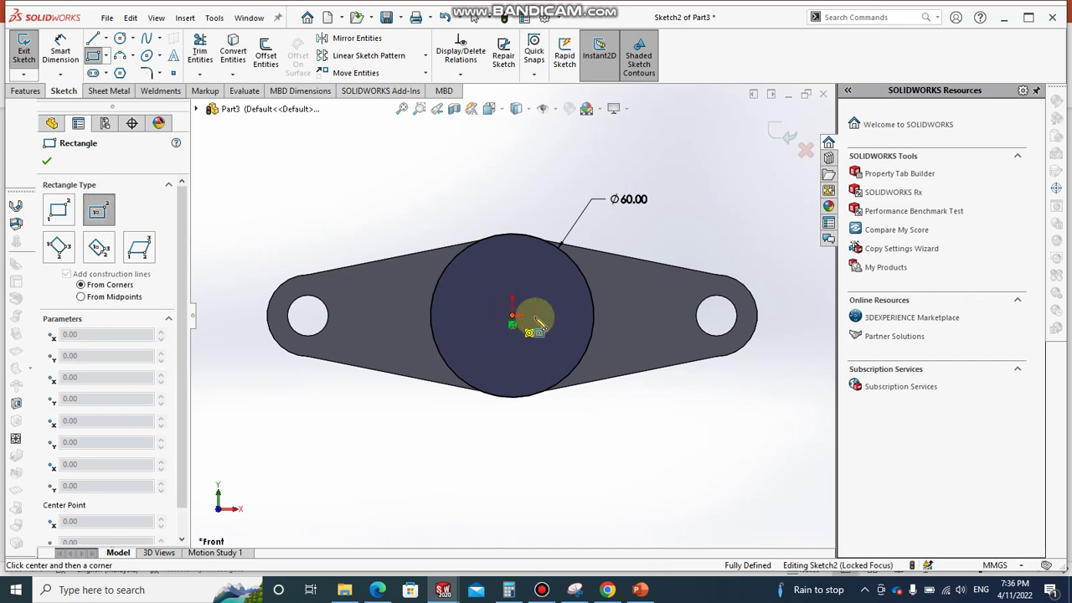
click(641, 295)
click(60, 51)
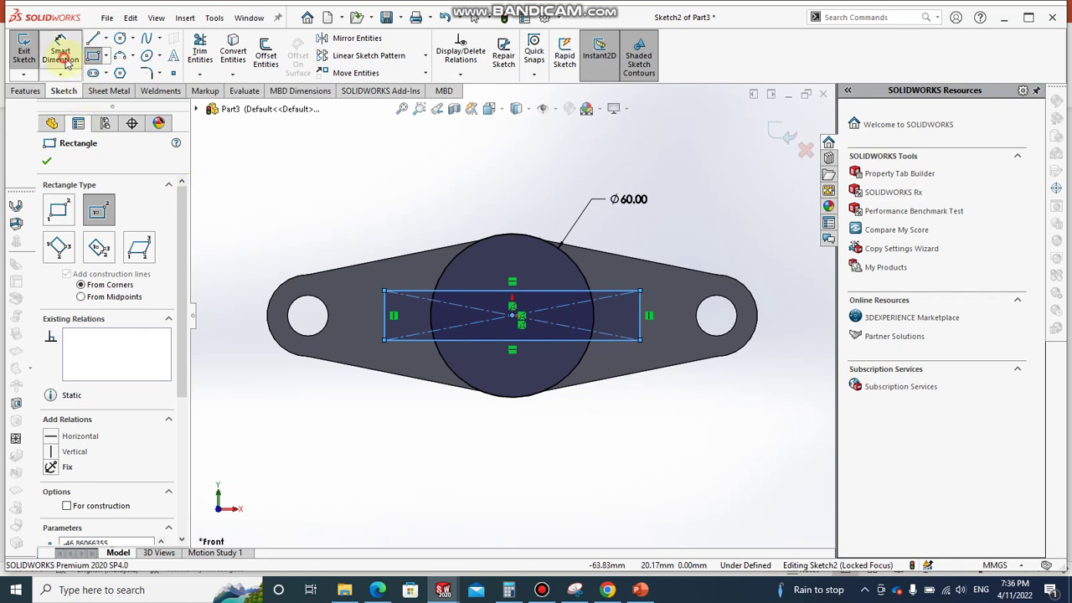
click(642, 307)
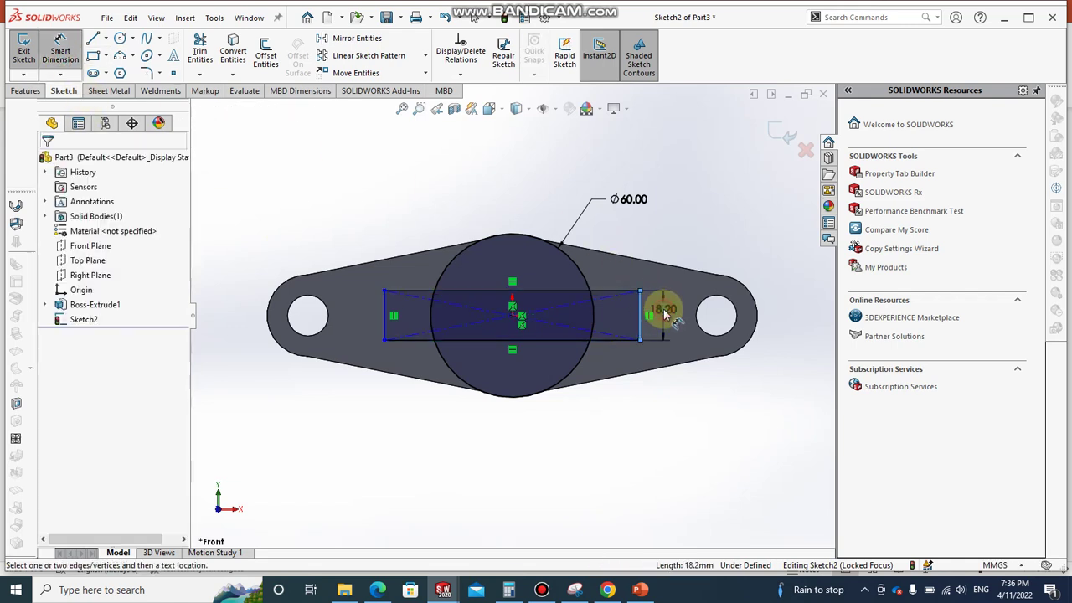
click(664, 311)
text(15)
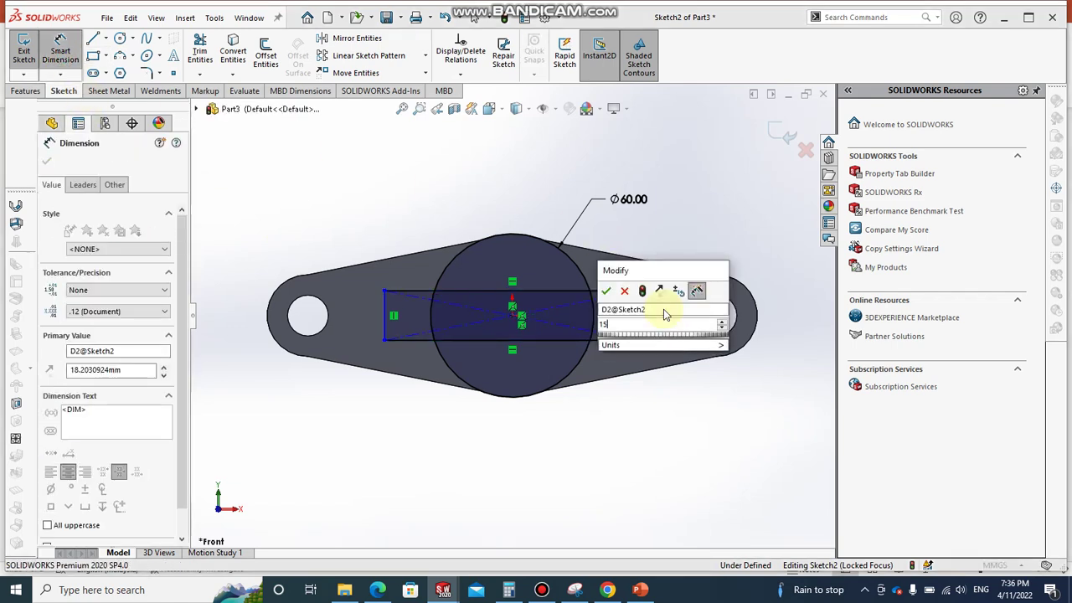
key(Return)
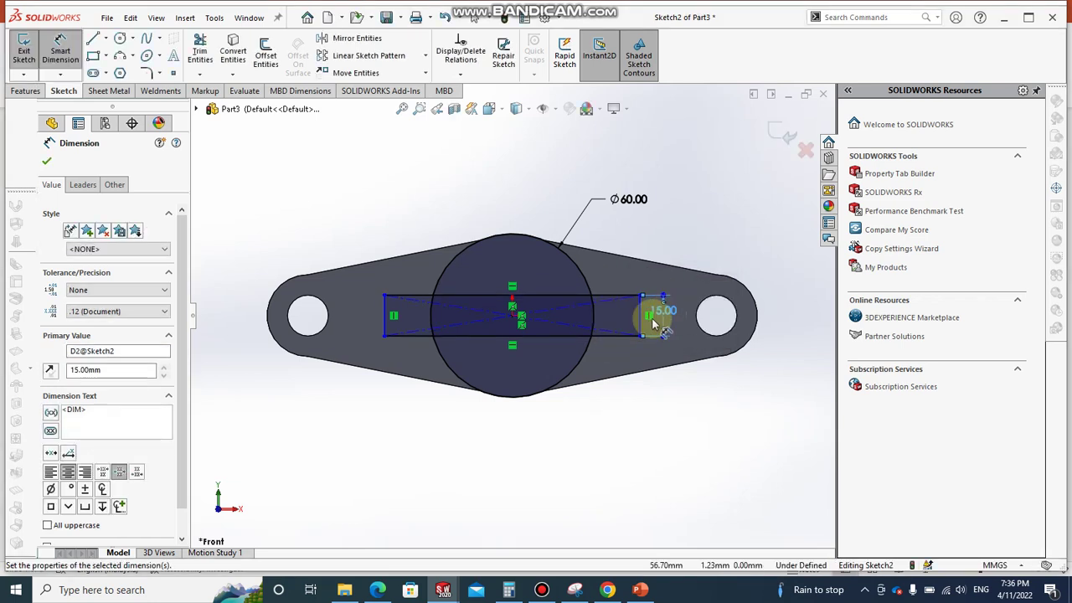
- Draw an outer center rectangle at the origin and dimension its height 35 mm
click(93, 55)
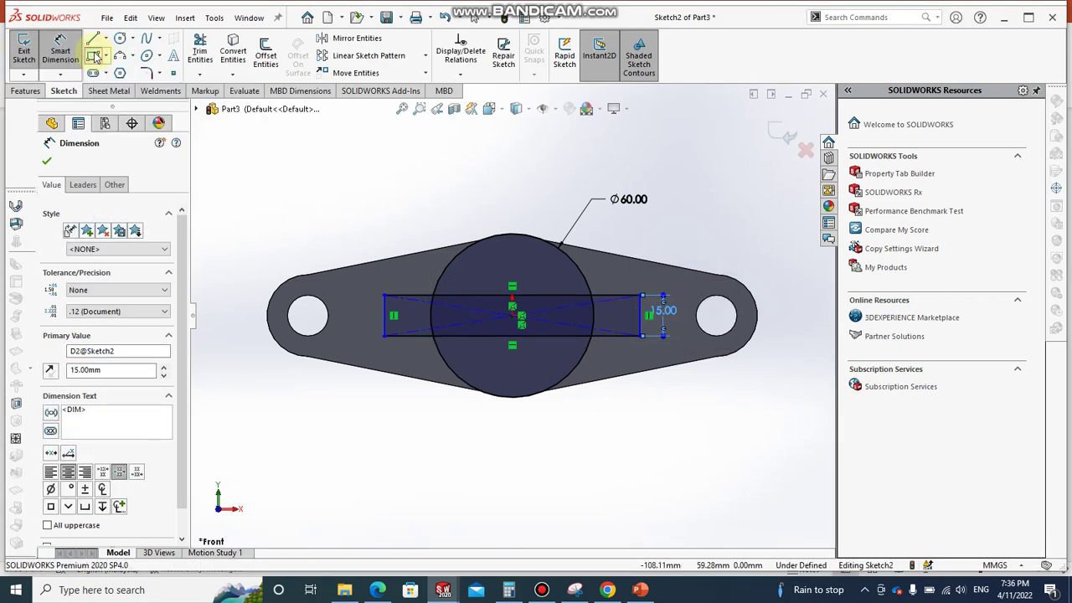
click(512, 315)
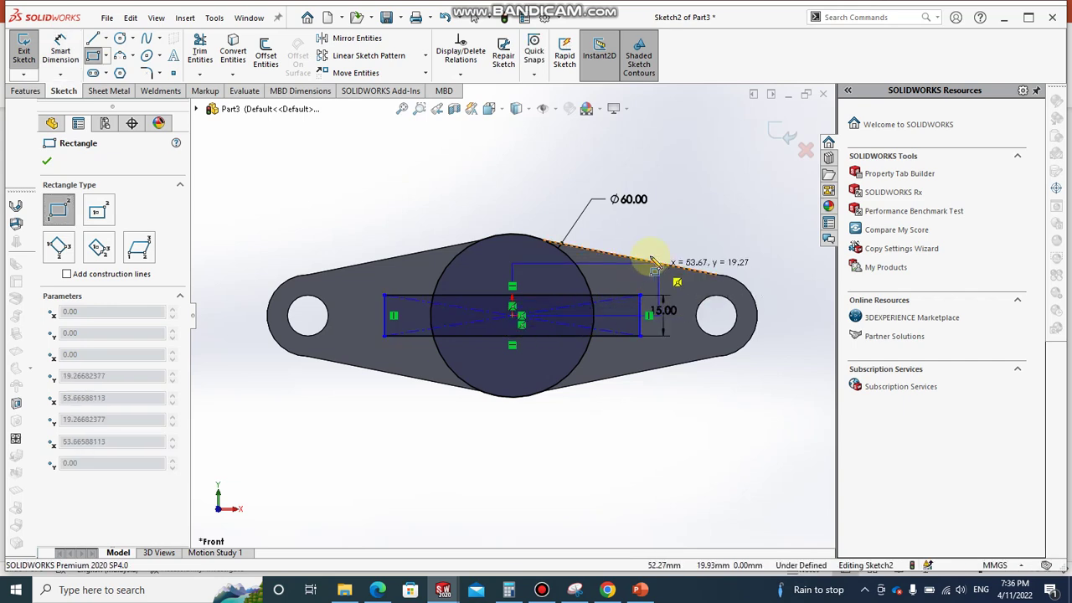
click(99, 211)
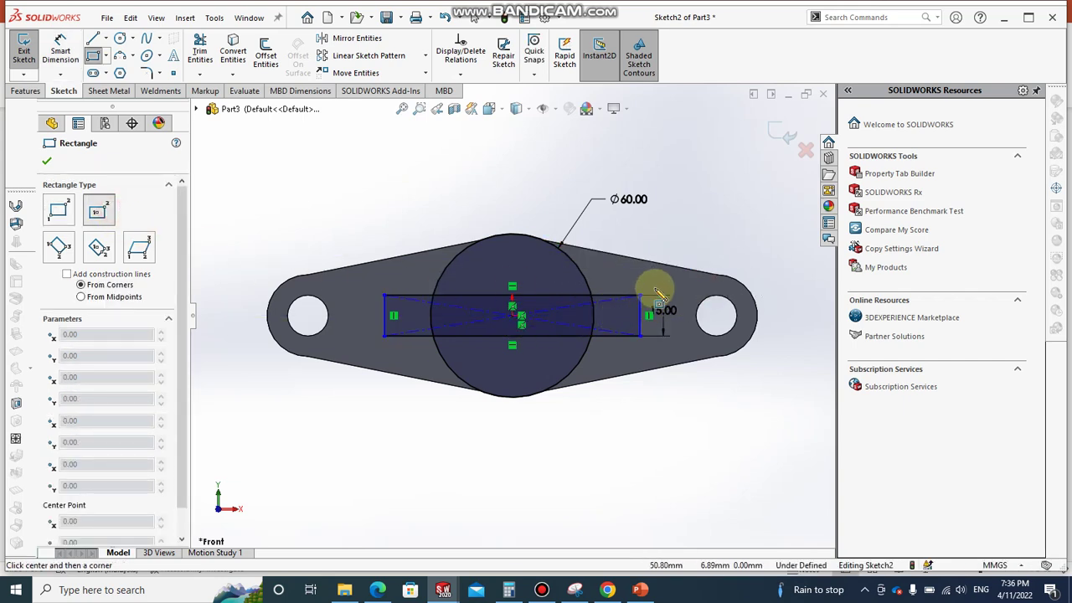
click(513, 317)
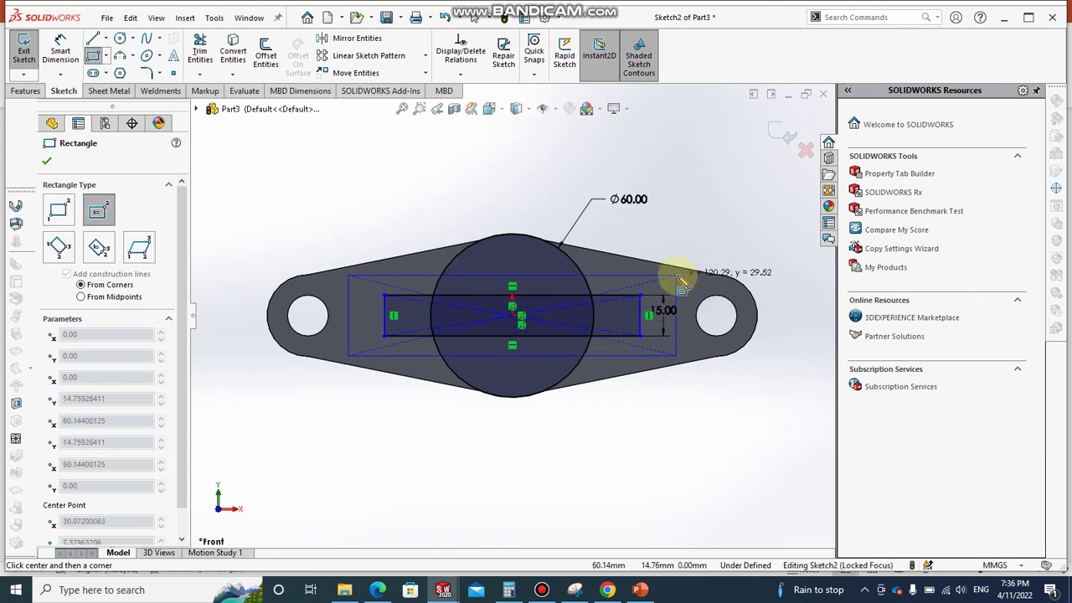
click(680, 276)
key(Escape)
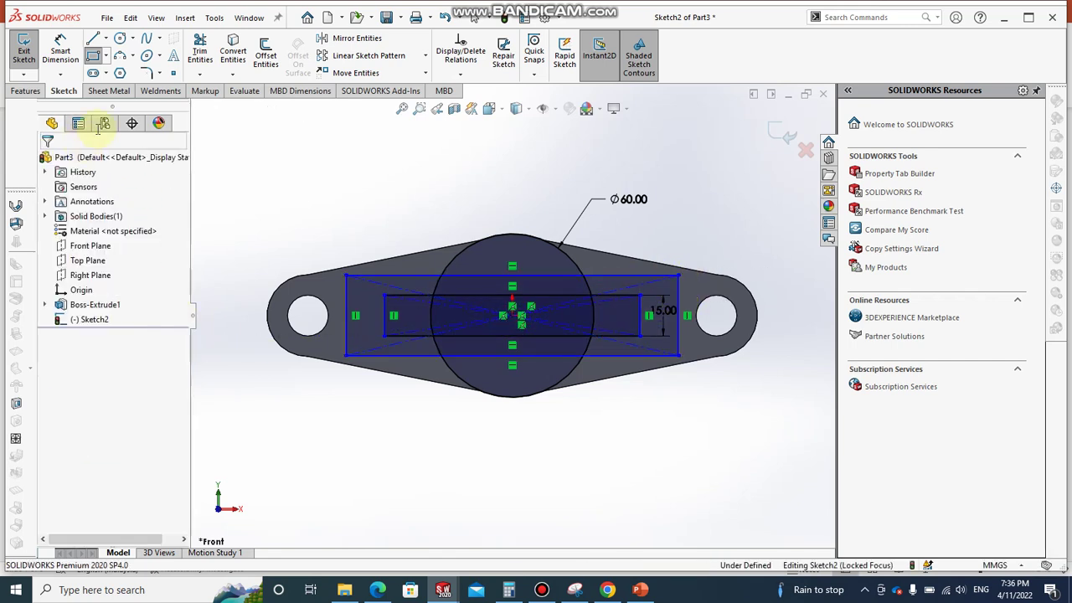
click(60, 52)
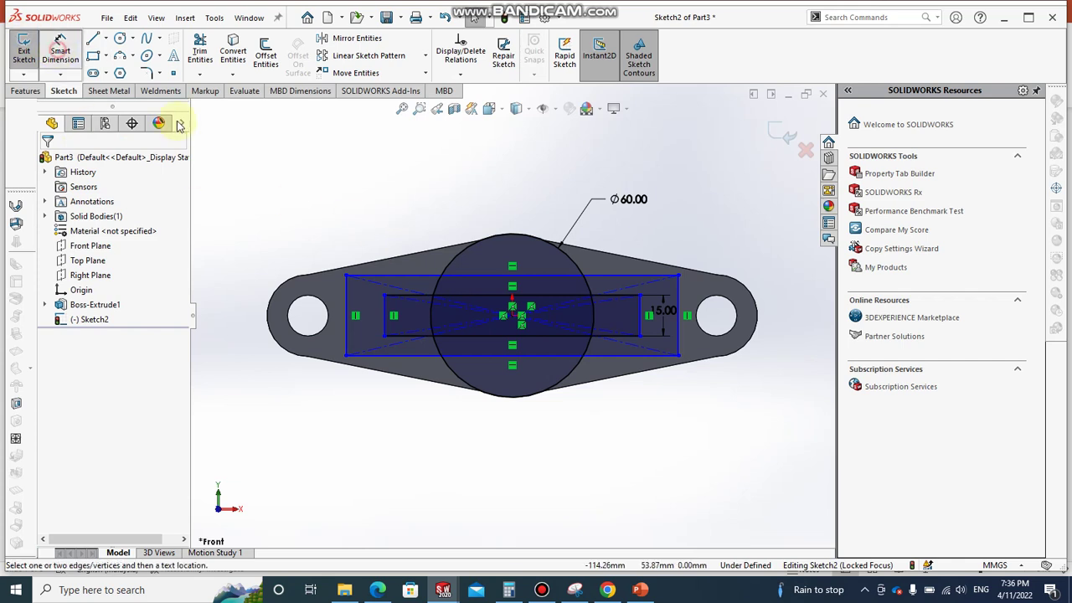
click(348, 297)
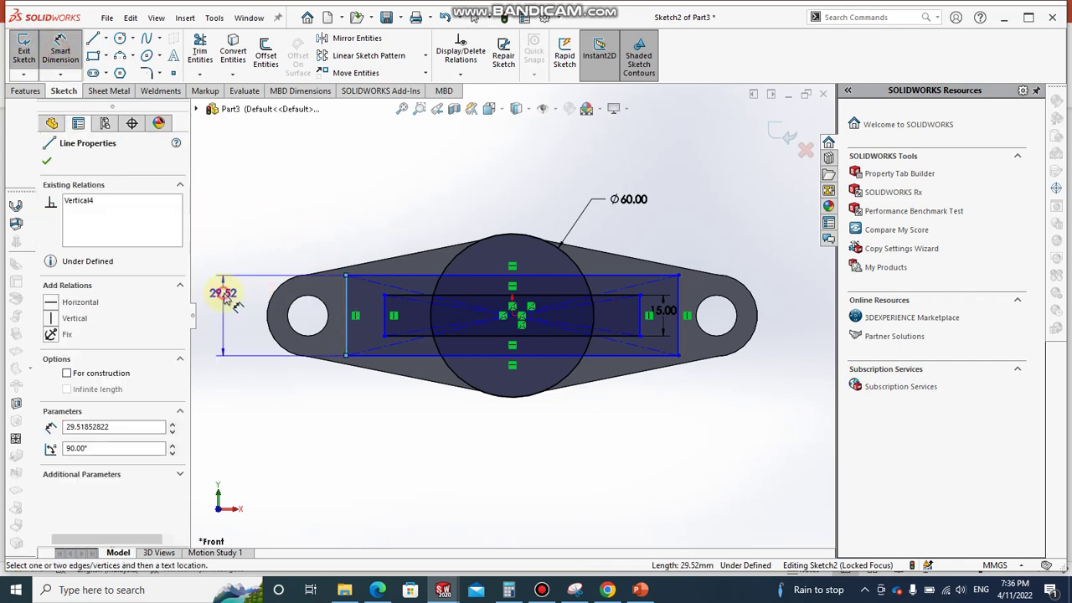
click(224, 298)
text(3)
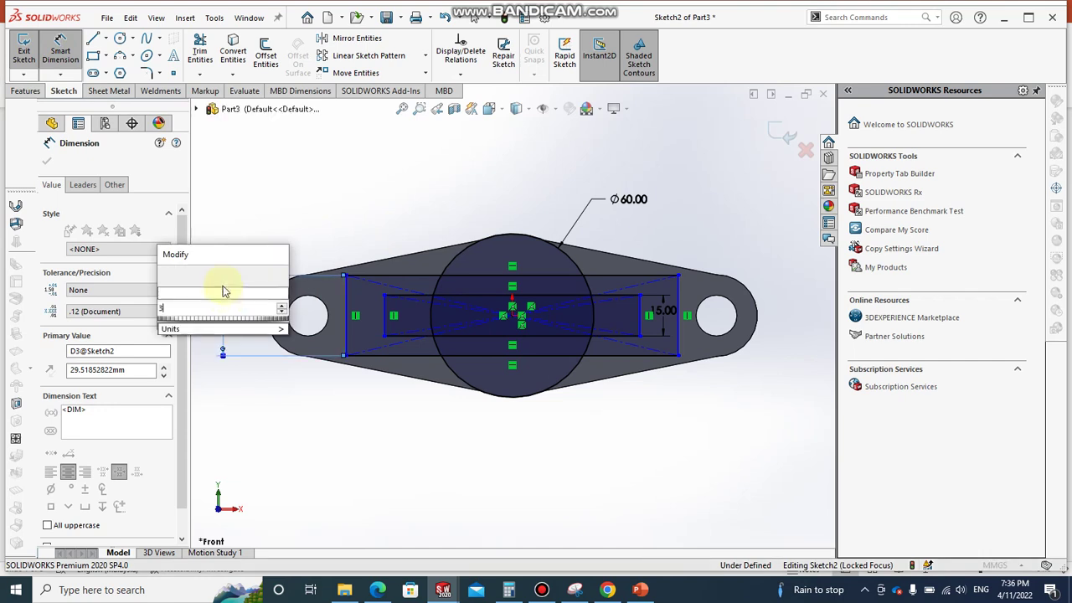
key(Return)
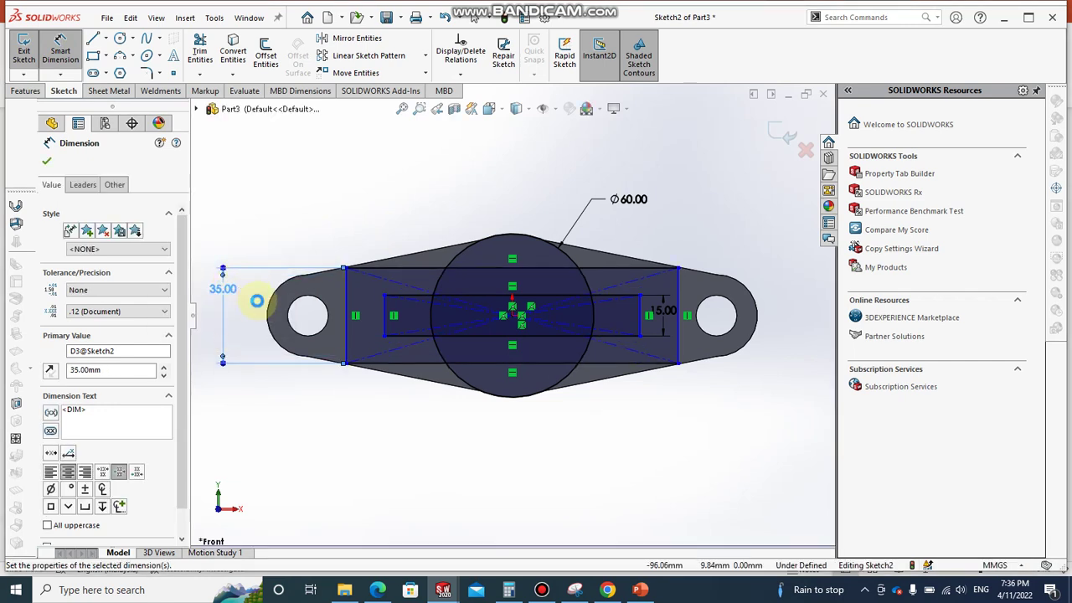
key(Escape)
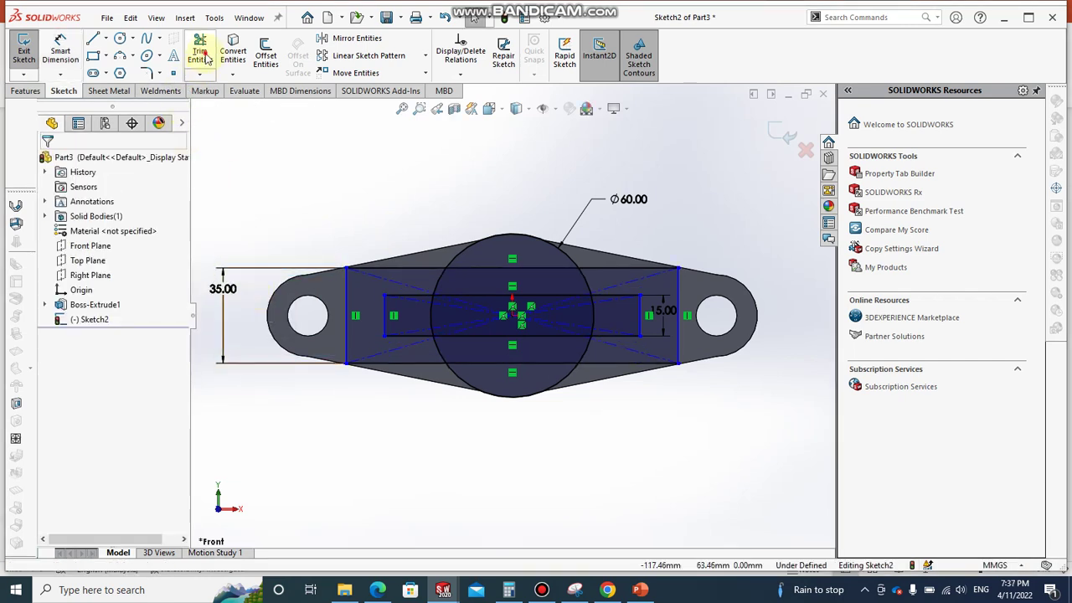
- Power-trim the left vertical line, top segment, arc between the lines and the centre lines
click(206, 59)
scroll(361, 291, down, 2)
scroll(366, 292, down, 2)
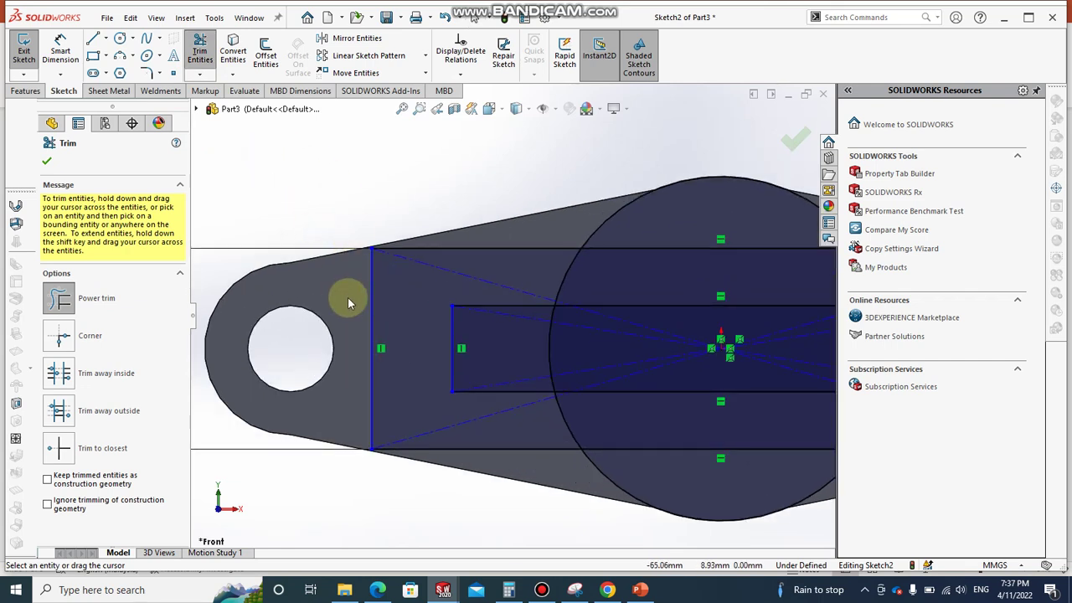
mouse_move(348, 298)
mouse_down()
mouse_move(481, 248)
mouse_move(490, 301)
mouse_move(424, 366)
mouse_move(460, 411)
mouse_move(520, 453)
mouse_move(516, 371)
mouse_move(502, 377)
mouse_up()
scroll(509, 368, up, 1)
drag(541, 350, 593, 329)
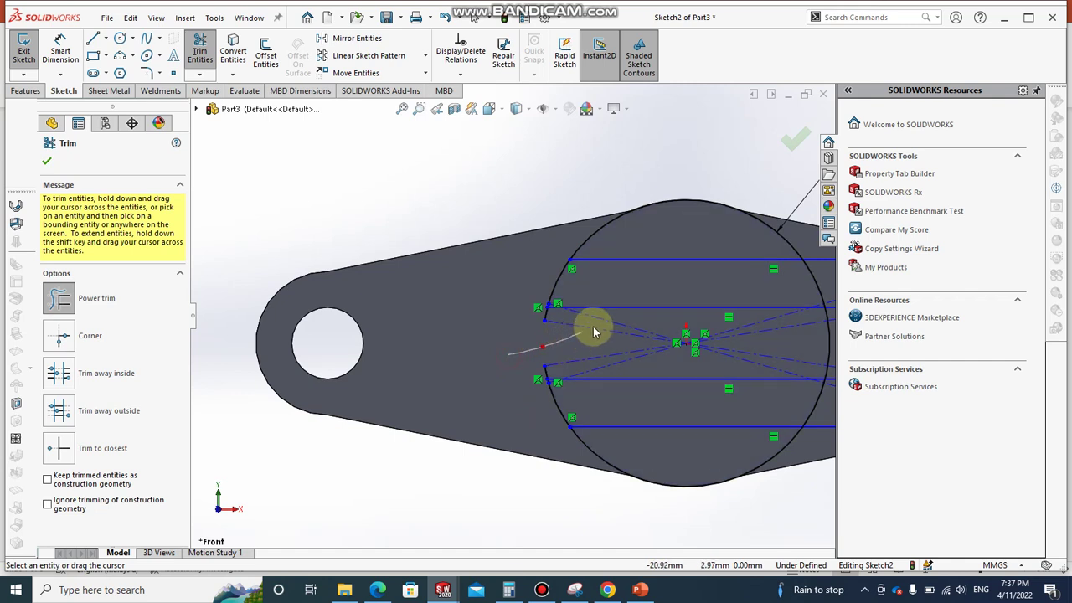
mouse_move(702, 325)
mouse_down()
mouse_move(637, 358)
mouse_move(578, 361)
mouse_up()
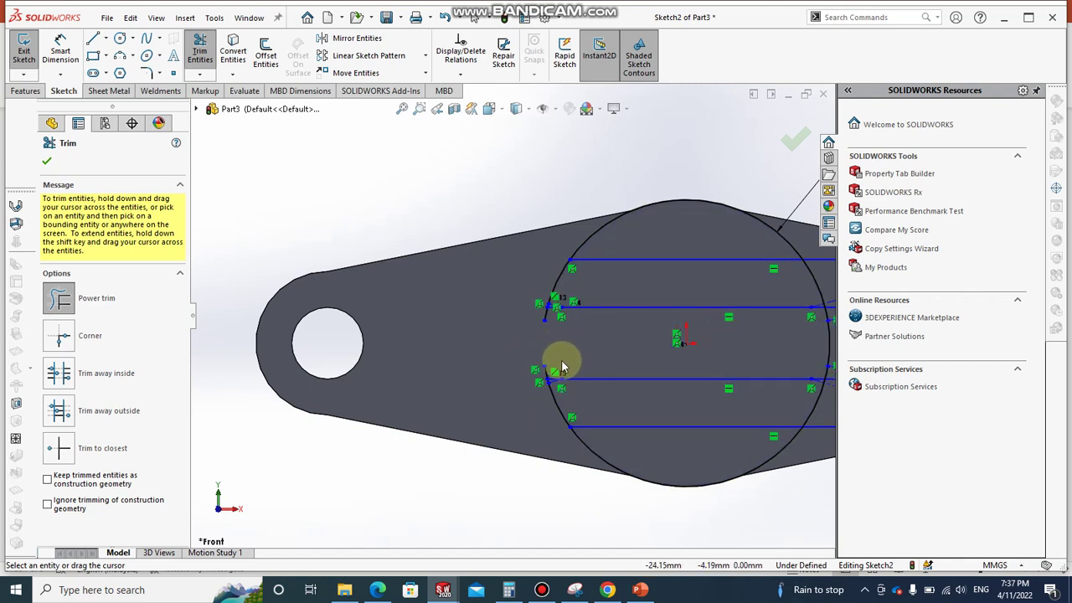
- Trim the remaining arc stubs and line ends at the circle's edge, then close Trim
scroll(578, 368, down, 5)
mouse_move(504, 384)
mouse_down()
mouse_move(455, 371)
mouse_move(455, 232)
mouse_move(526, 241)
mouse_up()
scroll(659, 335, up, 5)
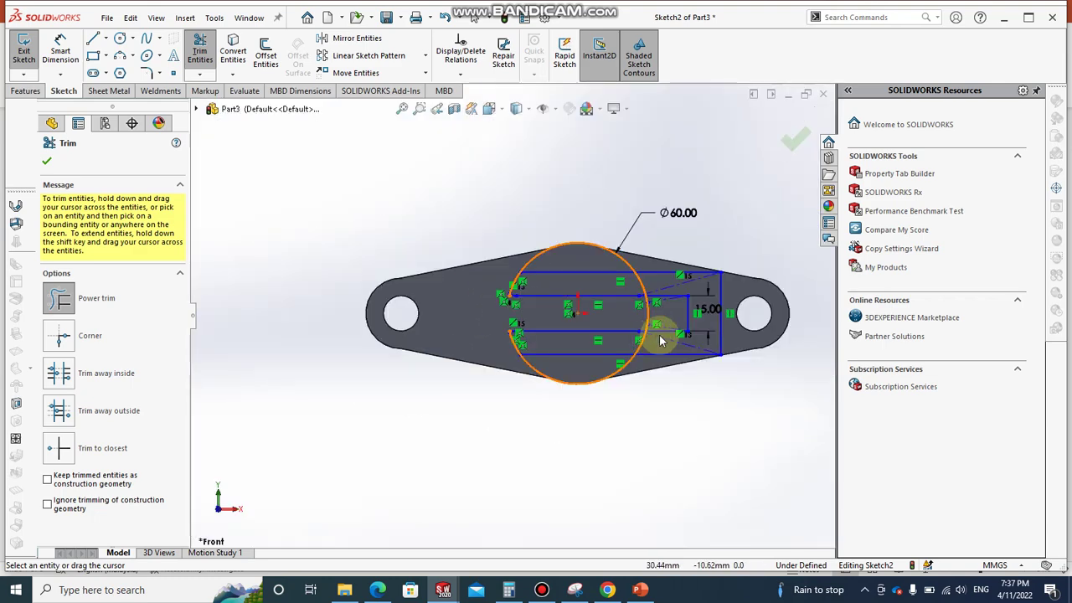
scroll(628, 312, down, 5)
mouse_move(609, 176)
mouse_down()
mouse_move(628, 239)
mouse_move(617, 383)
mouse_move(683, 382)
mouse_move(760, 343)
mouse_move(770, 296)
mouse_move(737, 282)
mouse_move(629, 304)
mouse_up()
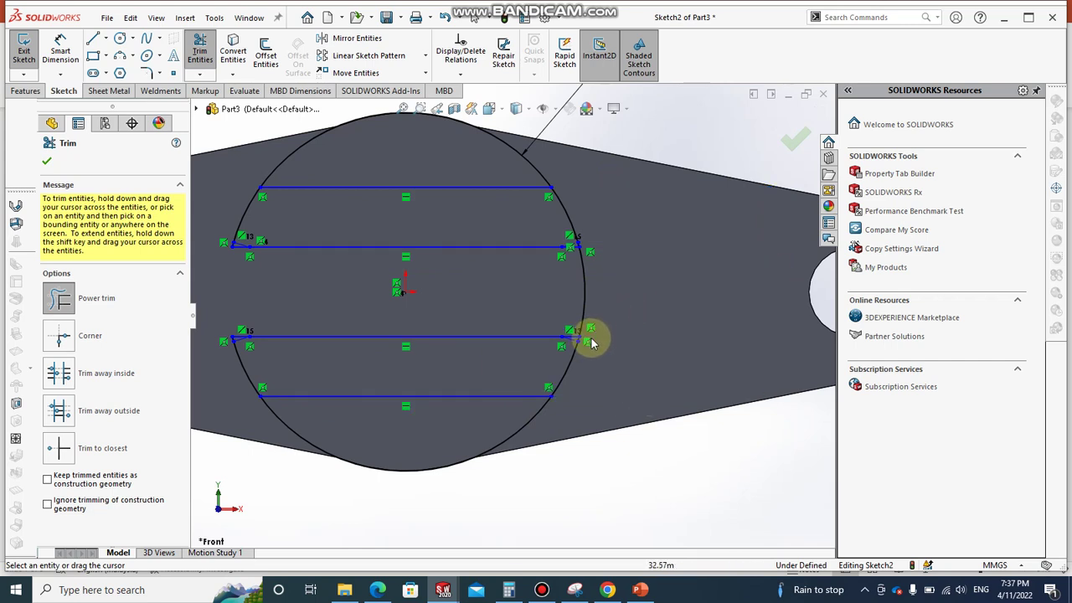
scroll(569, 310, down, 3)
drag(550, 279, 600, 278)
scroll(587, 289, up, 2)
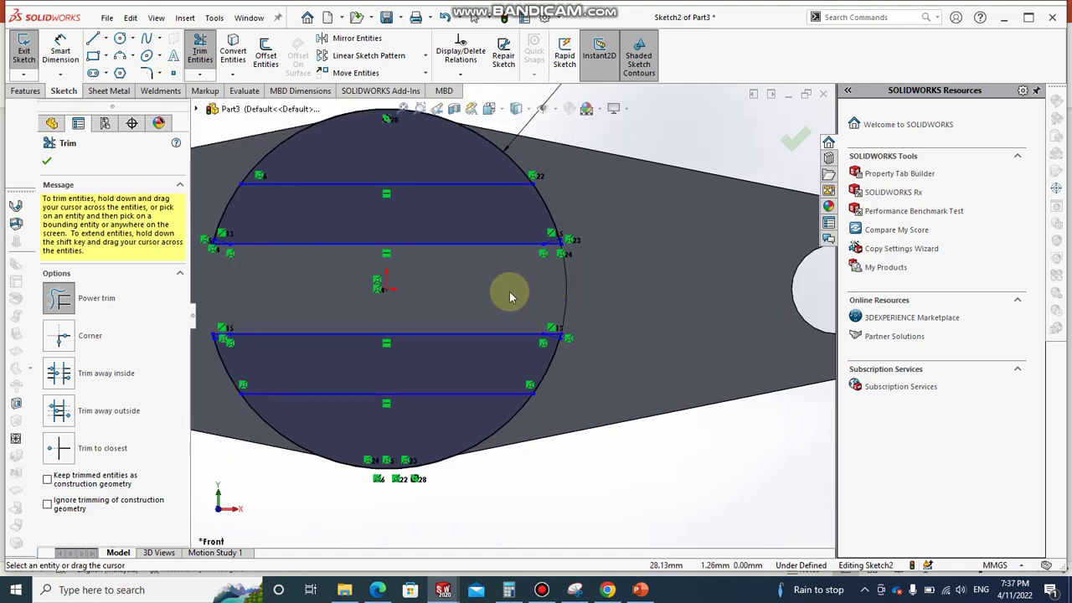
scroll(304, 276, up, 2)
scroll(383, 259, down, 4)
scroll(402, 271, down, 2)
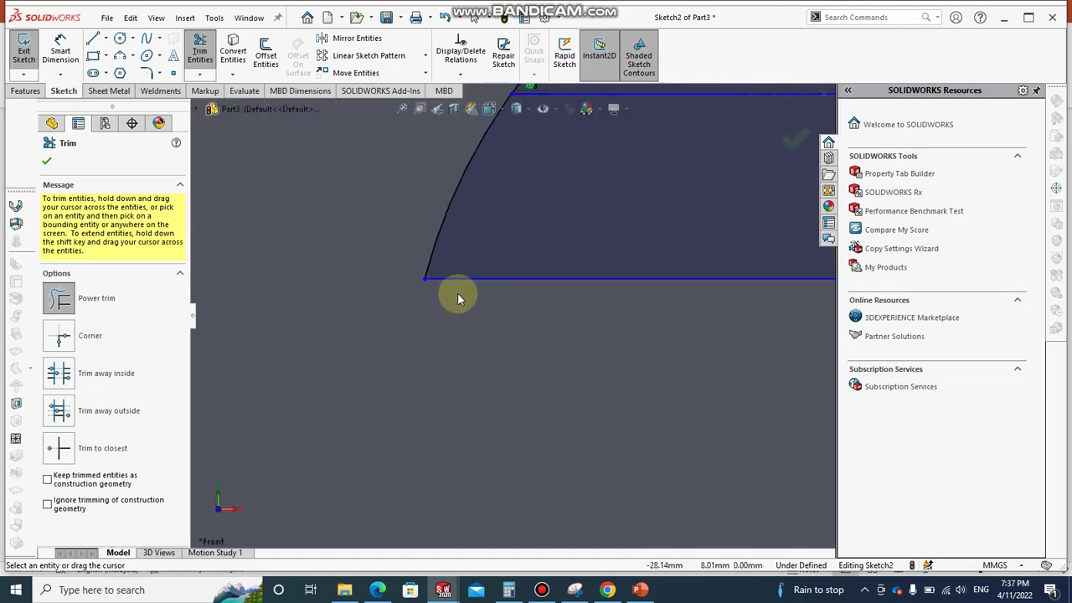
scroll(457, 292, up, 2)
scroll(522, 294, up, 1)
scroll(495, 394, down, 3)
scroll(485, 389, down, 1)
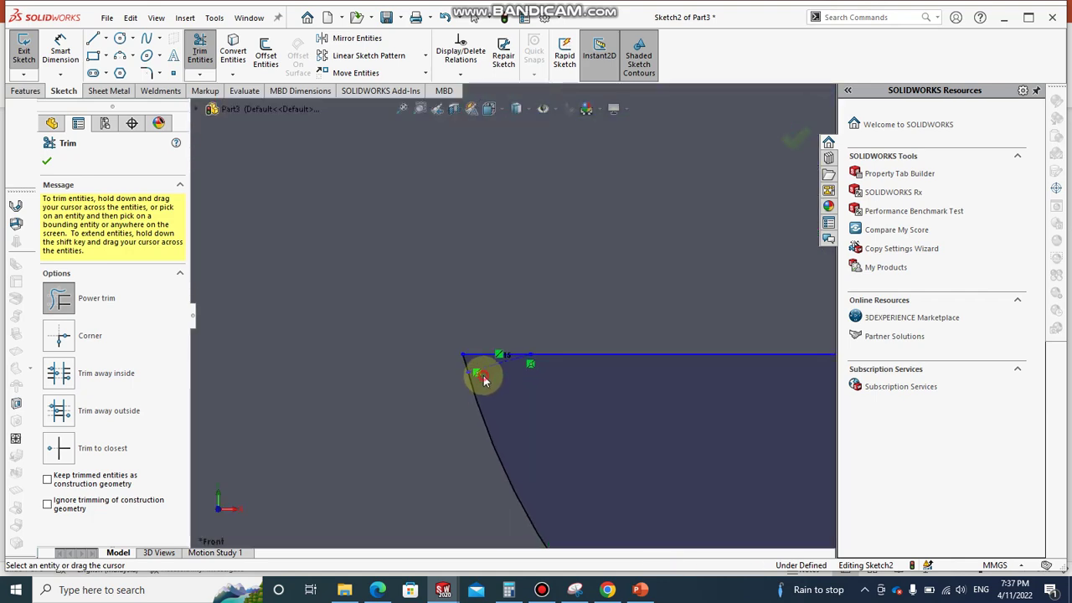
scroll(595, 316, up, 2)
scroll(596, 315, up, 2)
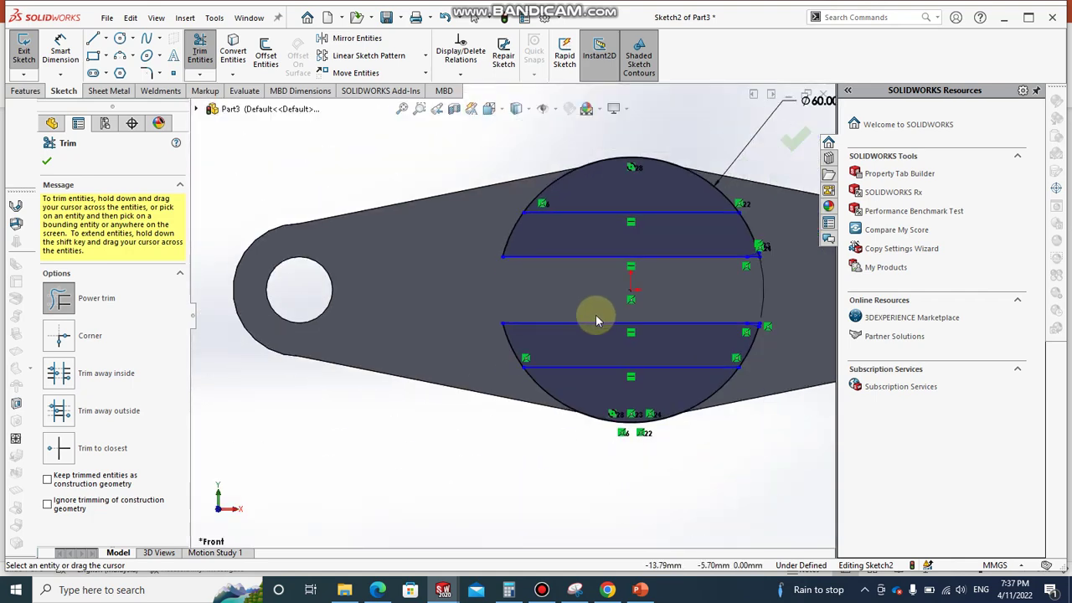
click(49, 165)
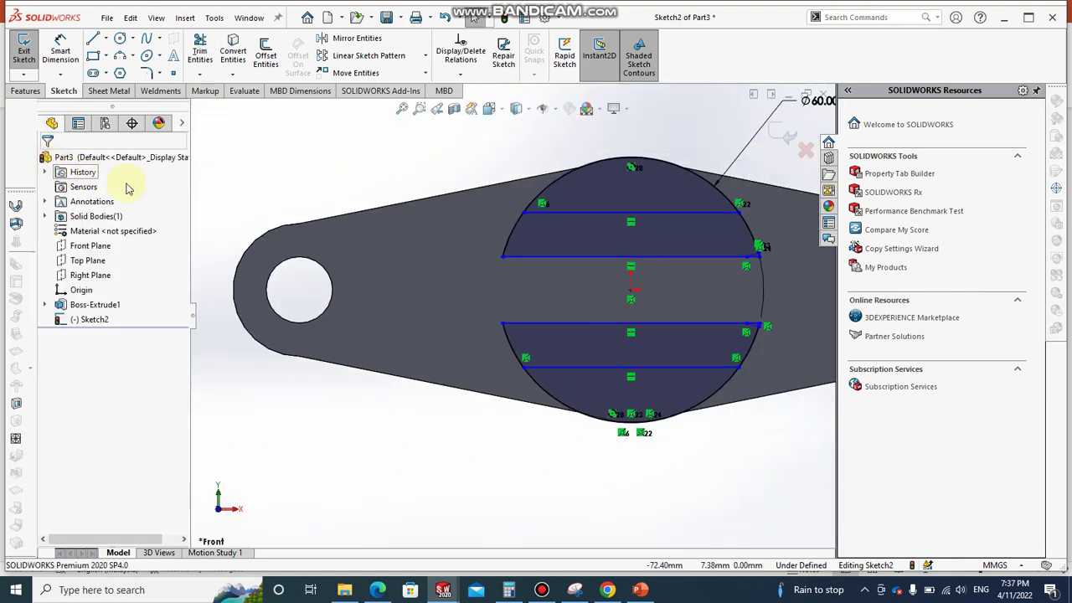
scroll(343, 432, up, 3)
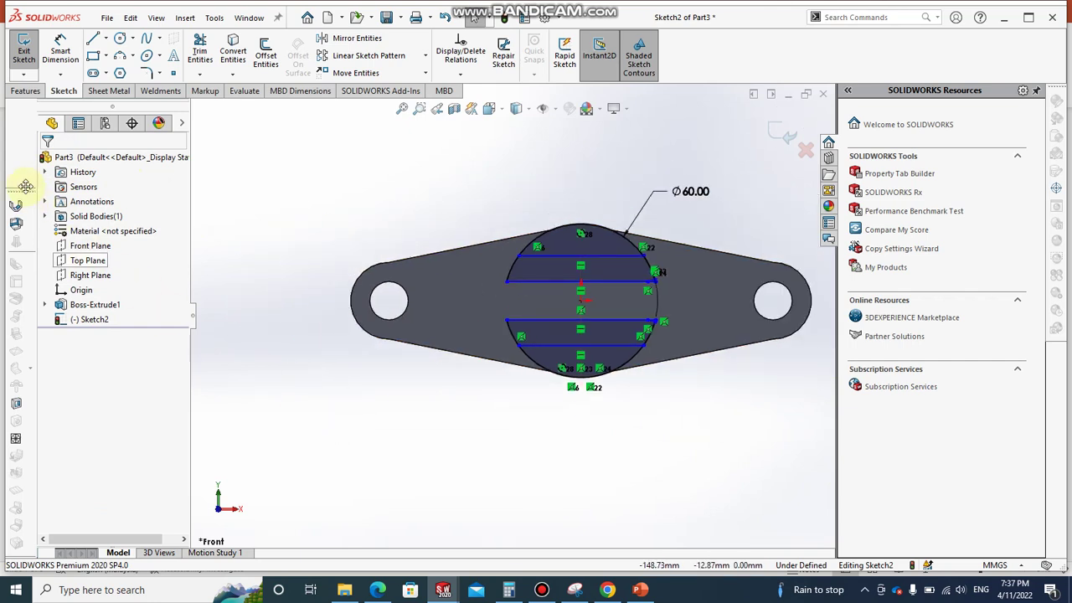
- Start an Extruded Boss/Base on Sketch2 with the circle's top and bottom cap regions as contours
click(26, 91)
click(25, 62)
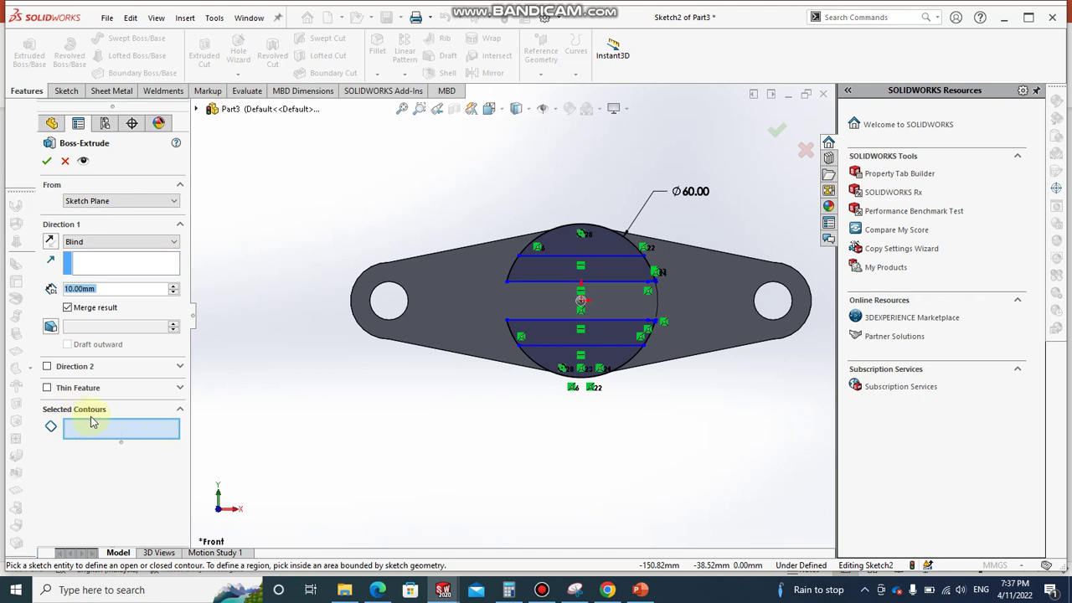
click(116, 433)
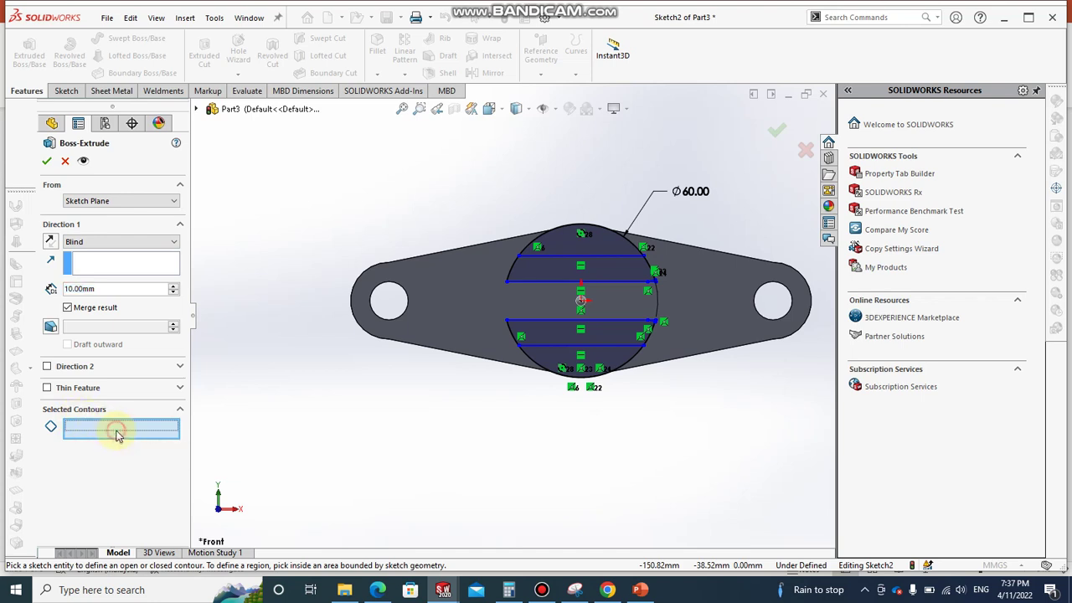
click(567, 245)
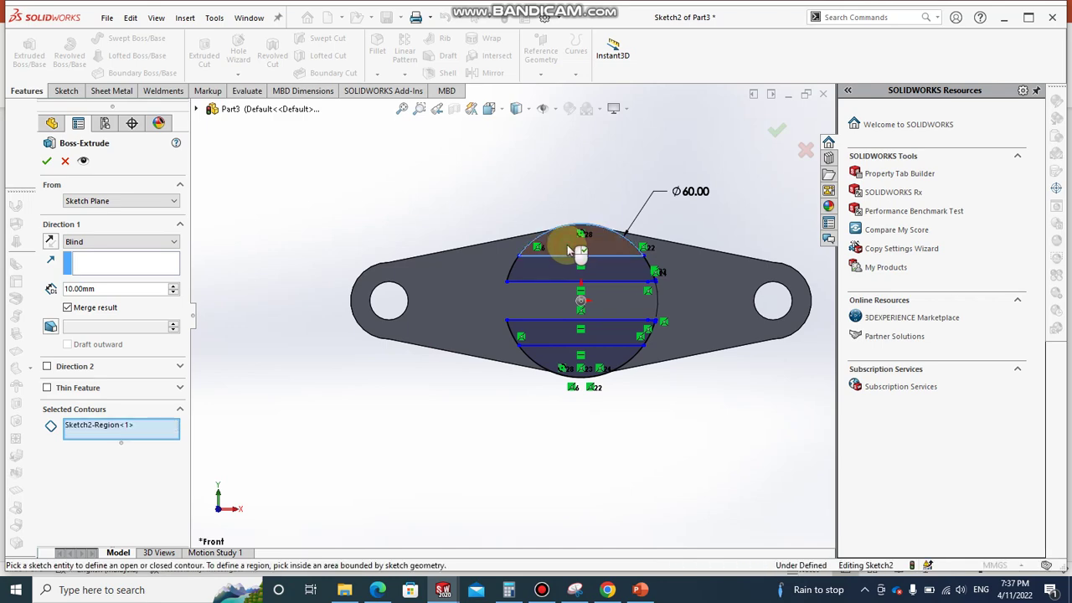
click(561, 362)
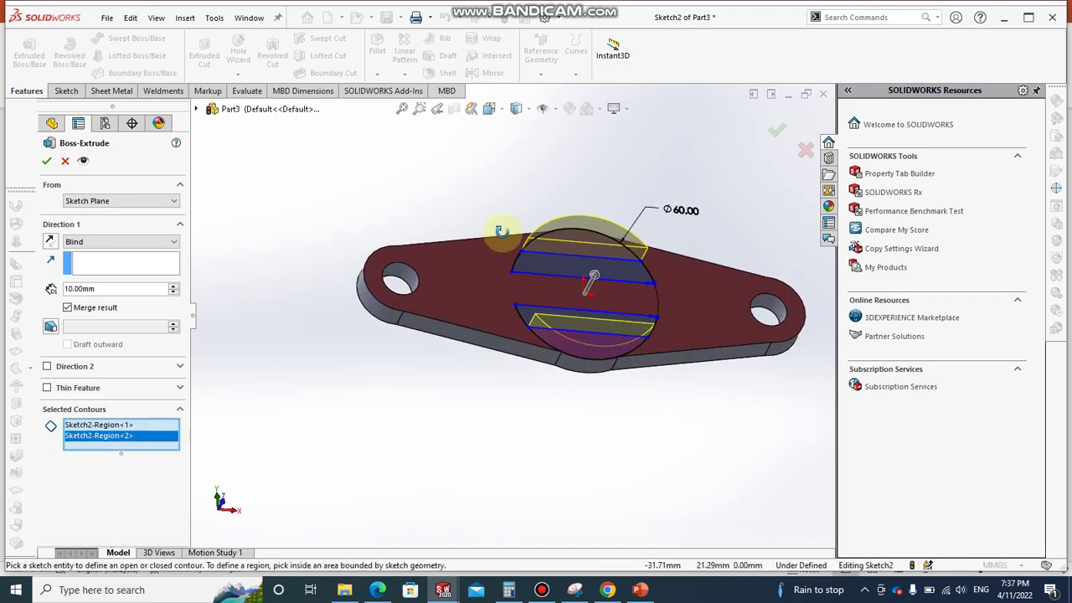
click(640, 589)
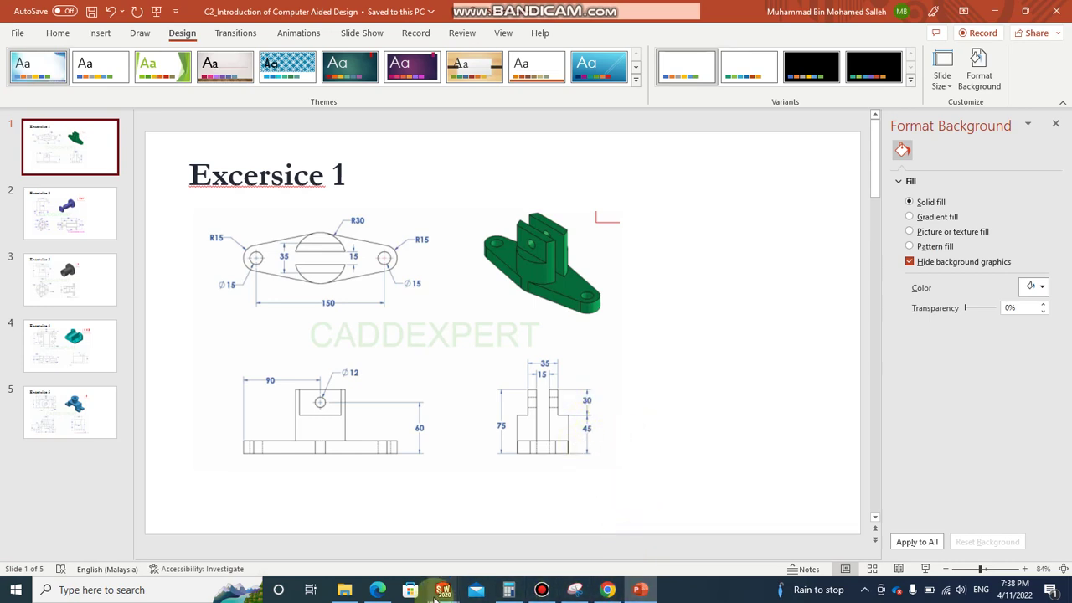
mouse_move(443, 590)
click(561, 529)
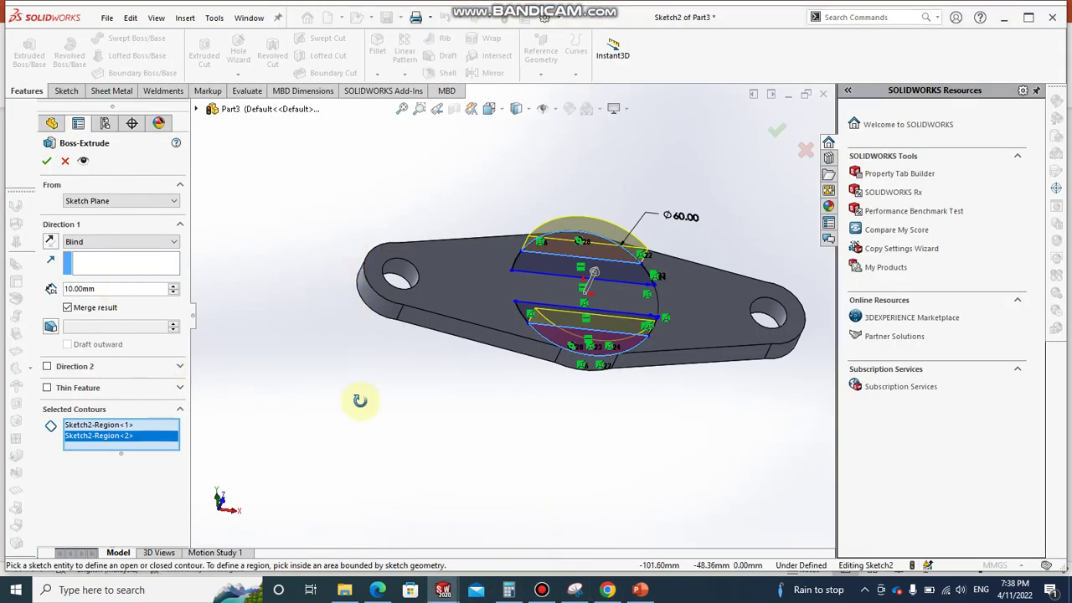
- Replace the selected contours with the two strips between the lines and extrude them 65 mm
middle_drag(359, 400, 578, 272)
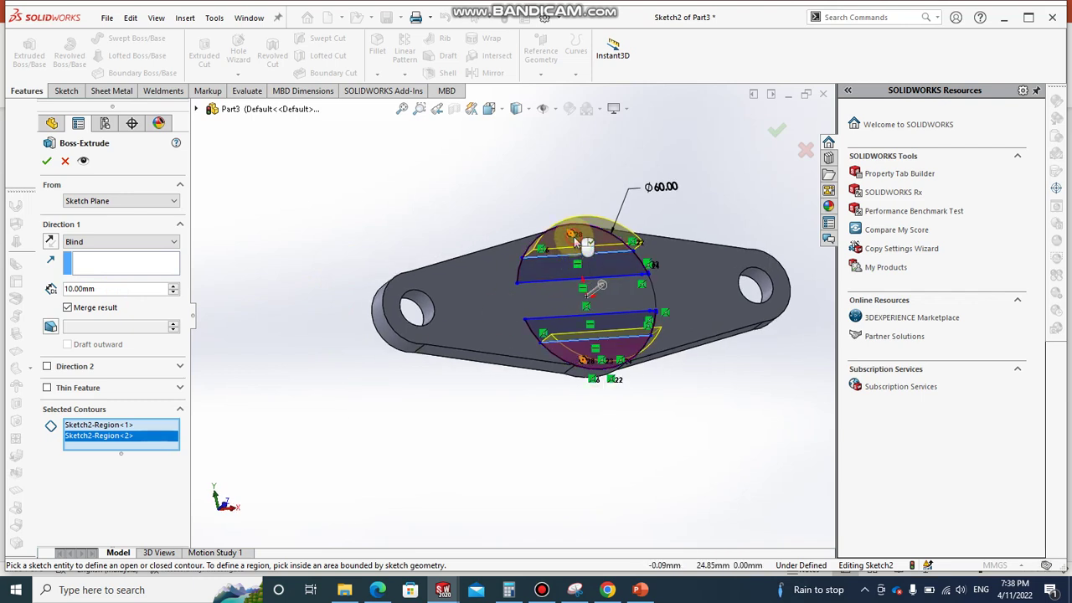
key(Delete)
click(96, 424)
key(Delete)
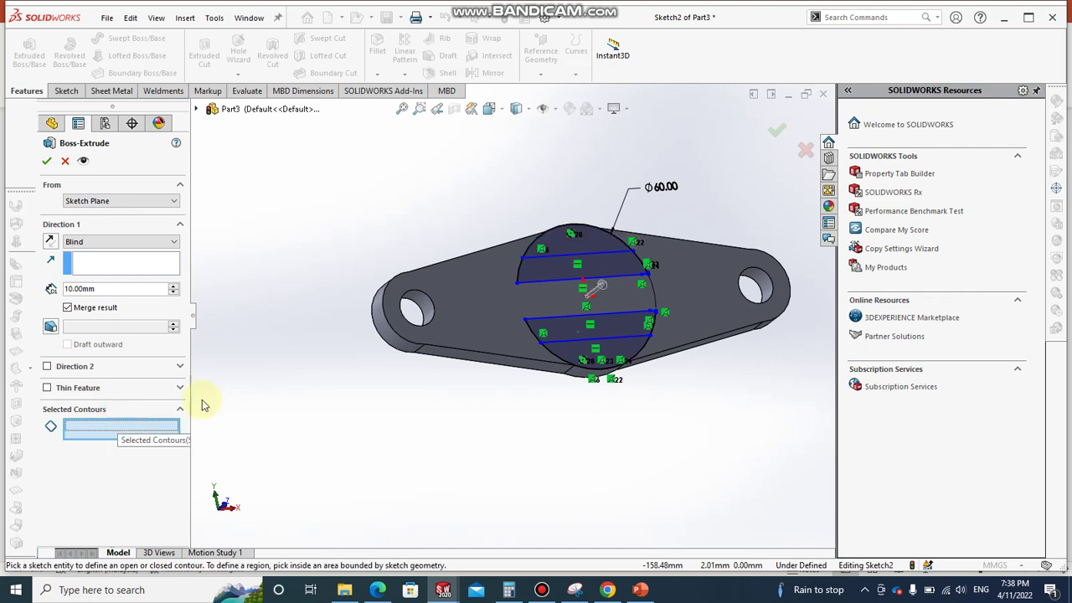
click(582, 266)
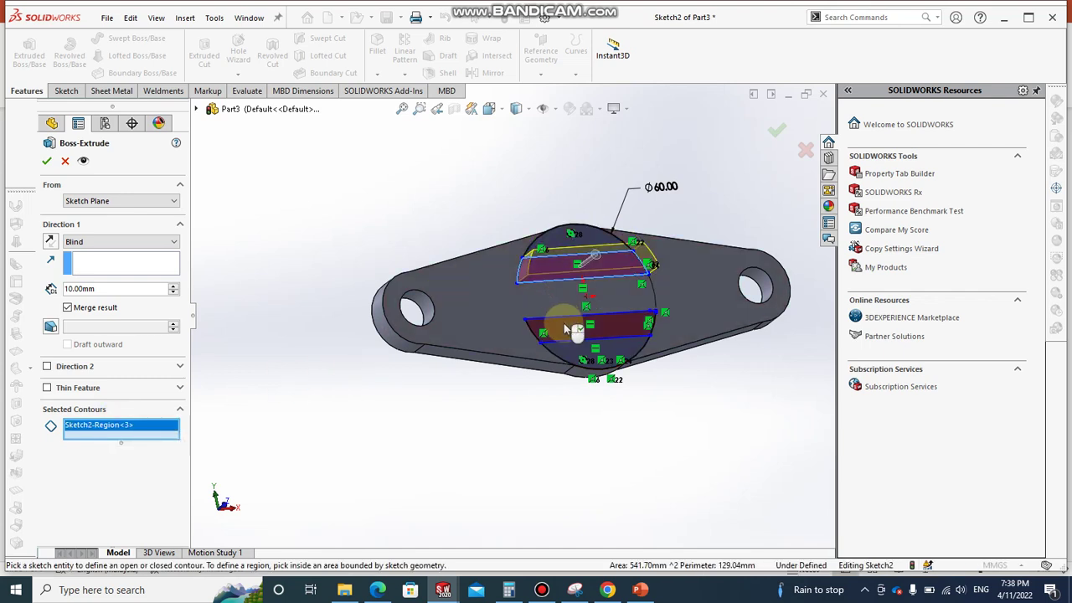
click(564, 323)
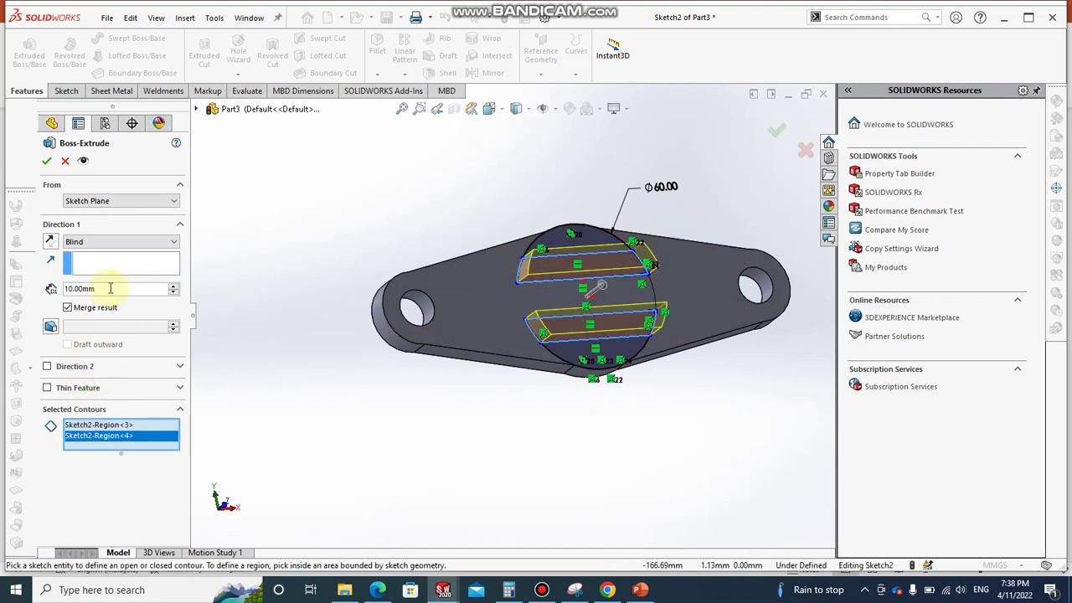
text(65)
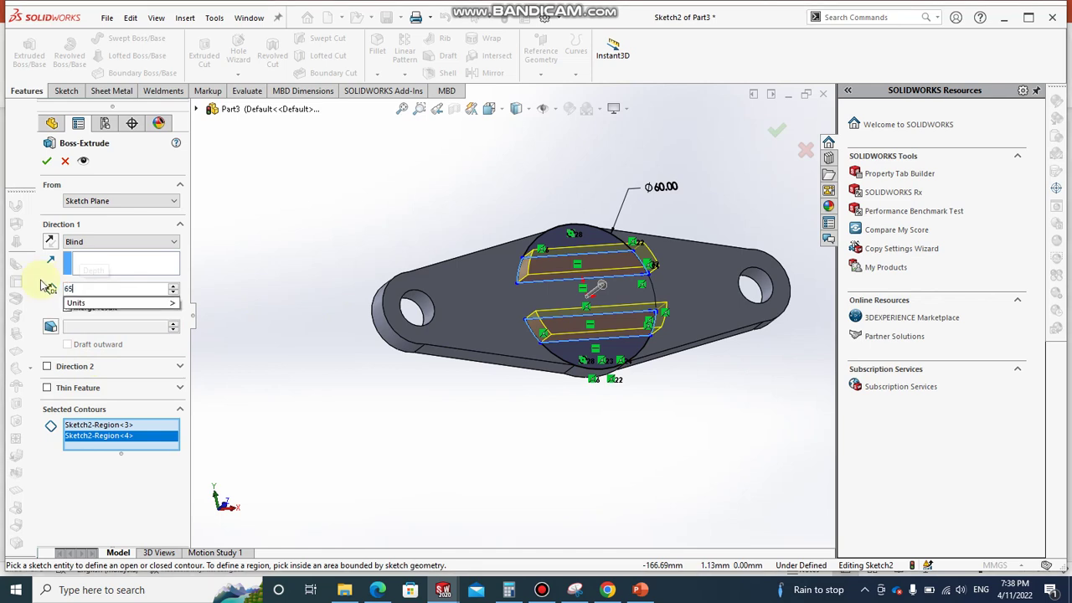
key(Return)
click(46, 162)
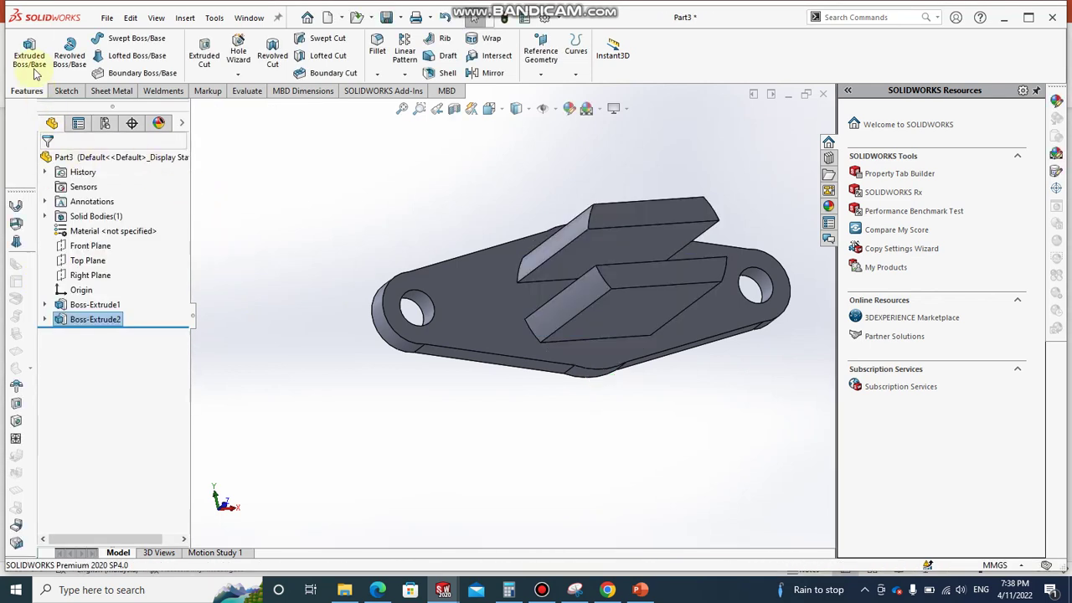
- Start a new extrusion from Sketch2 with the circle's top and bottom cap regions selected
click(30, 52)
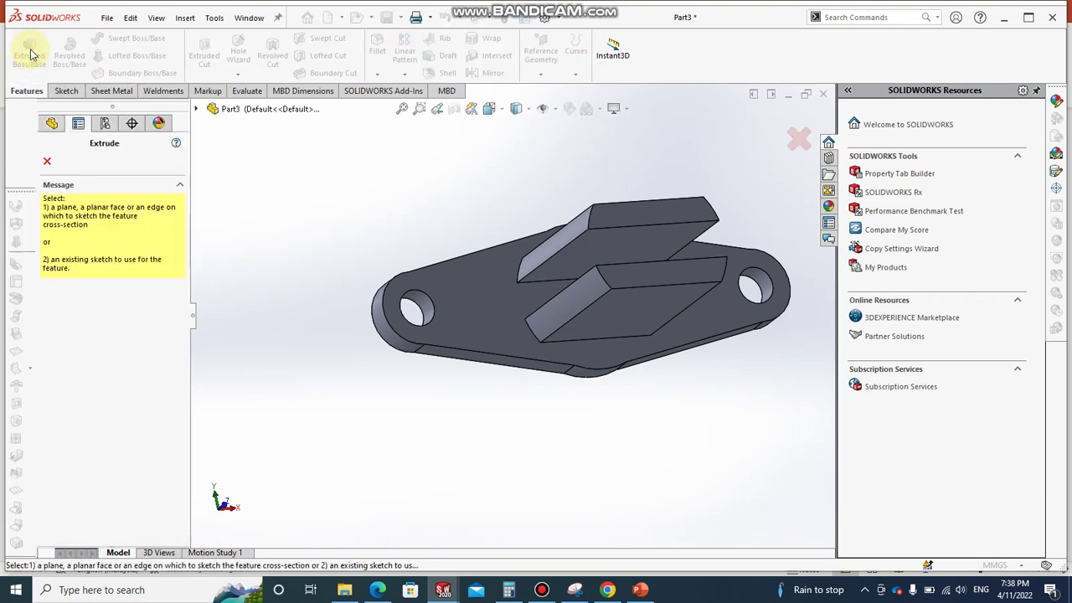
click(197, 109)
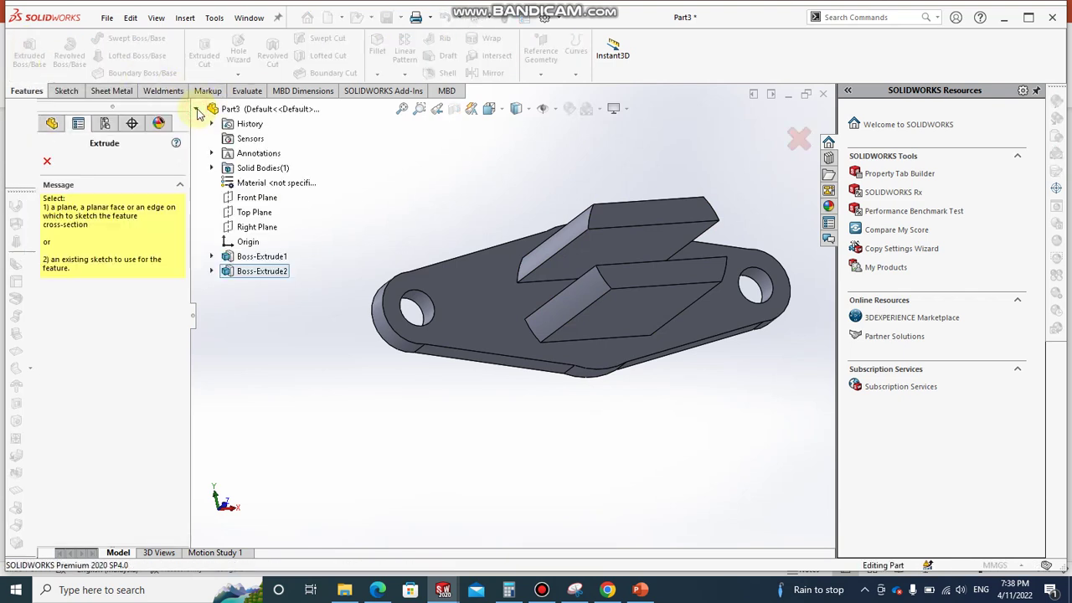
click(212, 271)
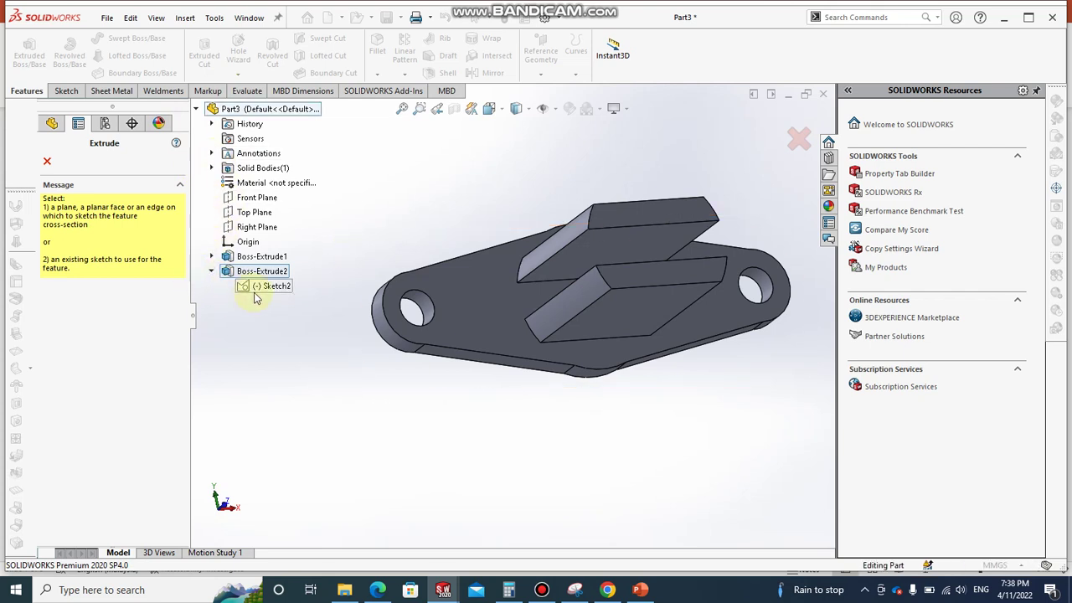
click(259, 288)
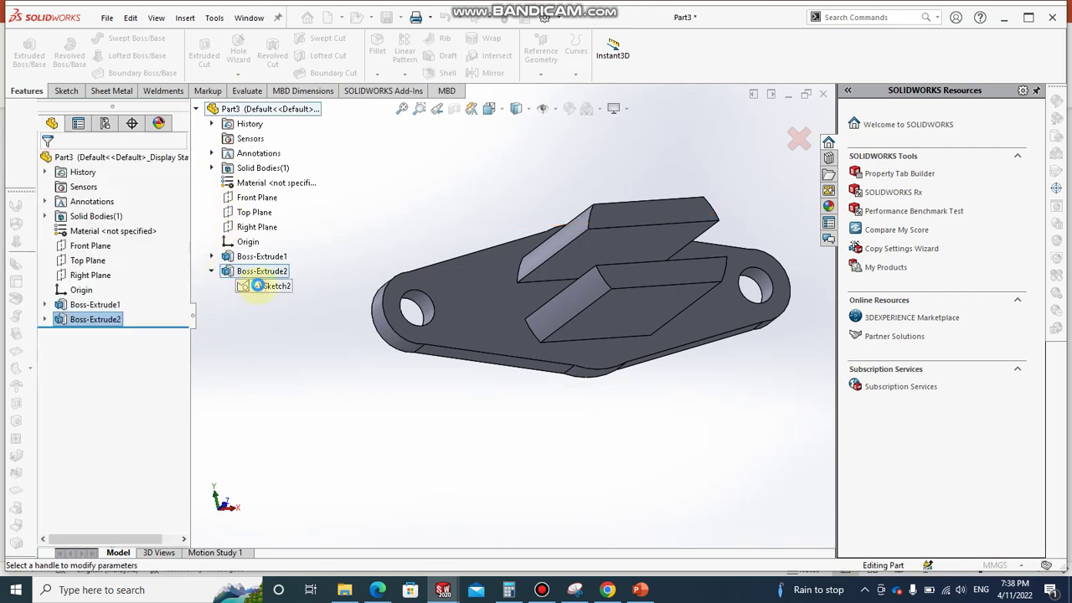
click(258, 286)
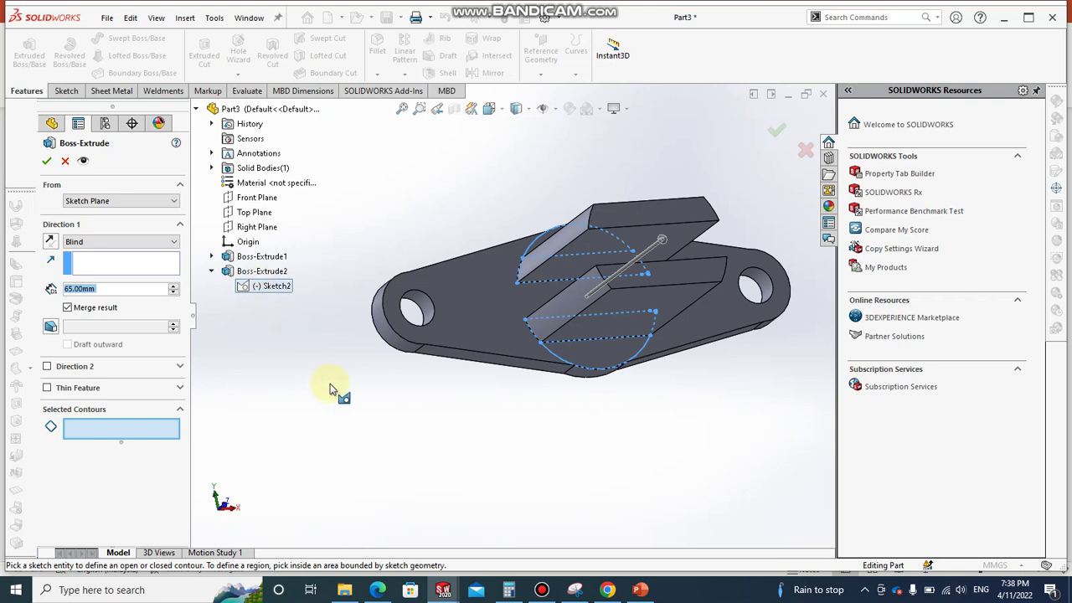
mouse_move(330, 384)
middle_down()
mouse_move(282, 390)
mouse_move(251, 328)
middle_up()
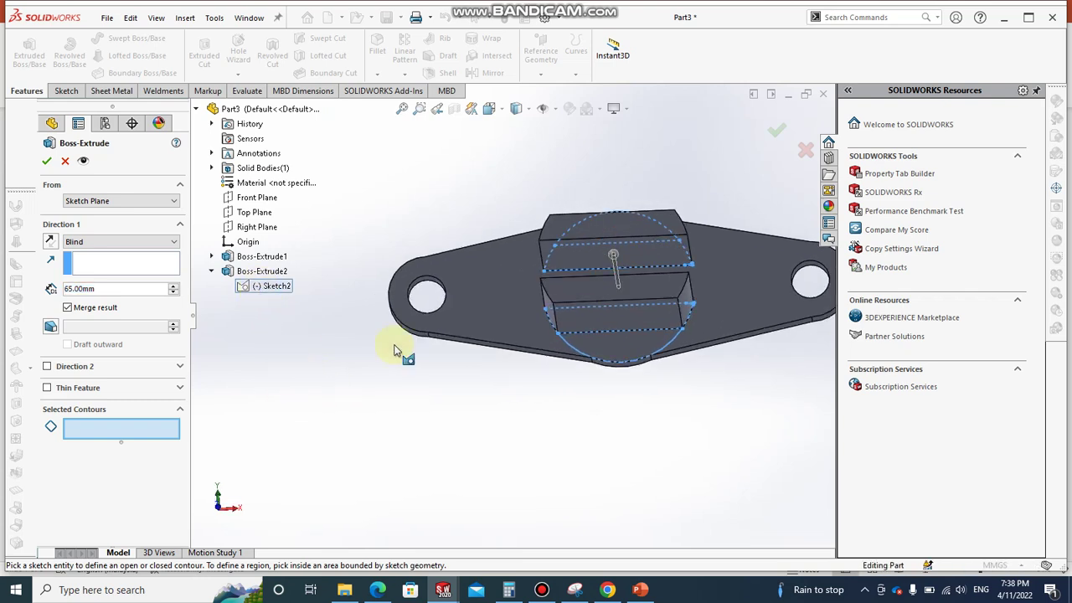
click(606, 349)
middle_drag(586, 324, 589, 289)
click(578, 240)
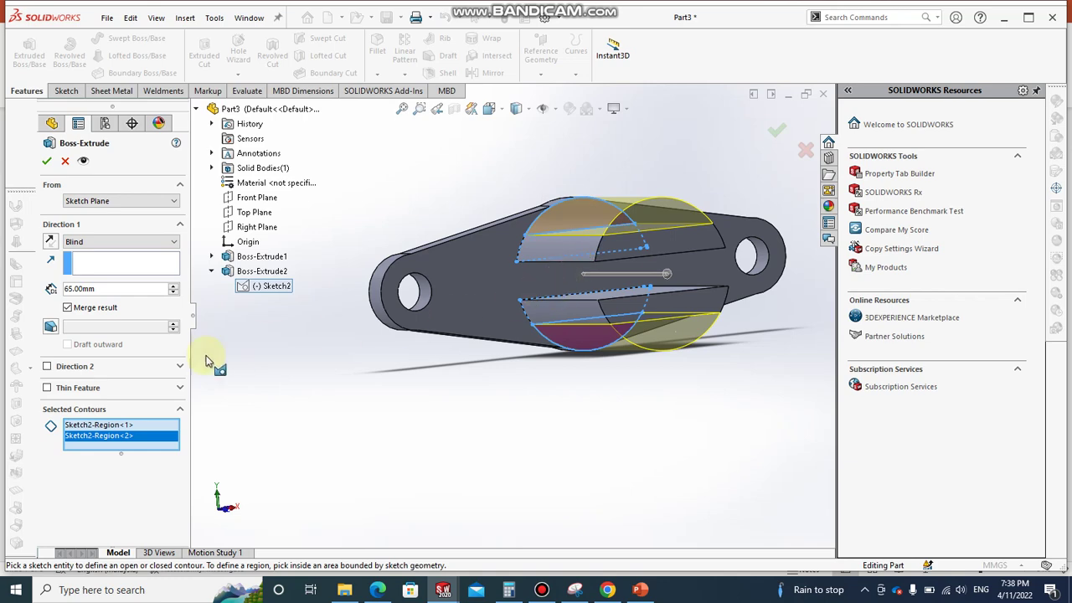
- Set the extrusion depth to 35 mm and accept Boss-Extrude3
click(640, 590)
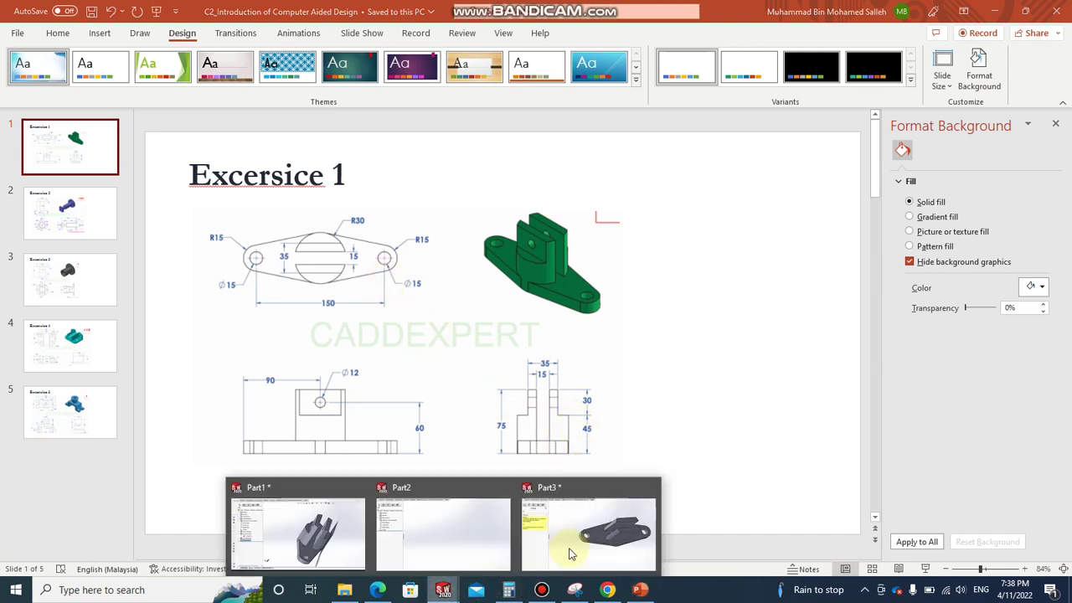
click(576, 546)
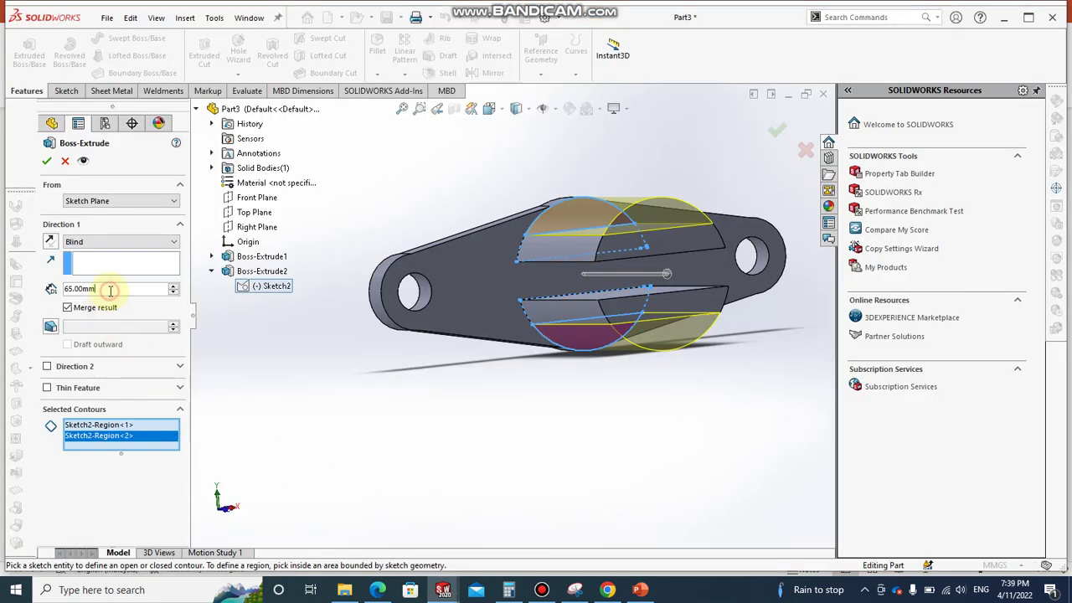
text(35)
key(Return)
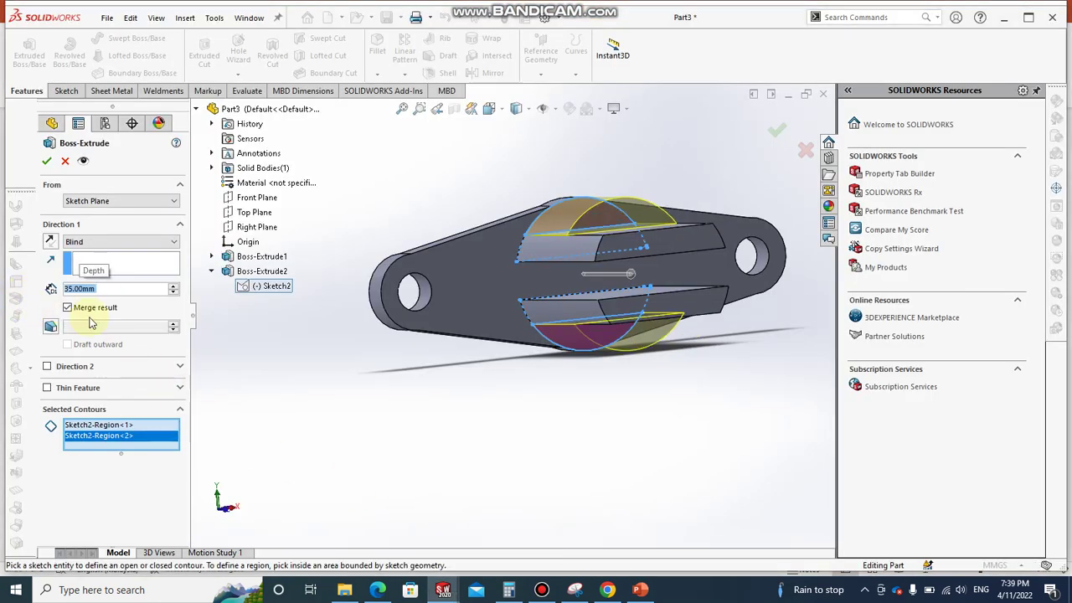
middle_drag(683, 300, 664, 295)
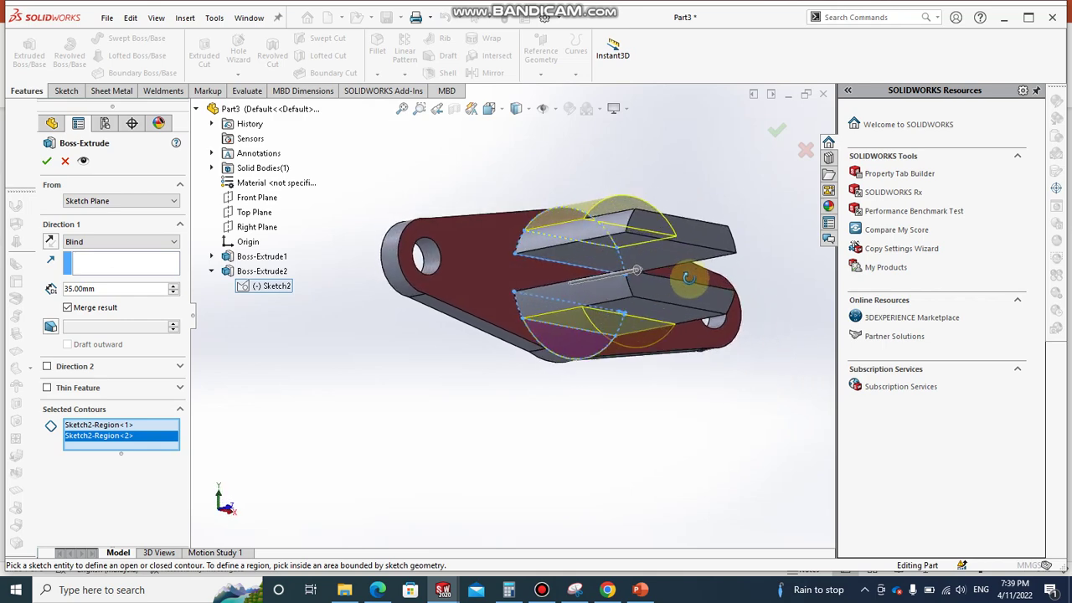
click(50, 164)
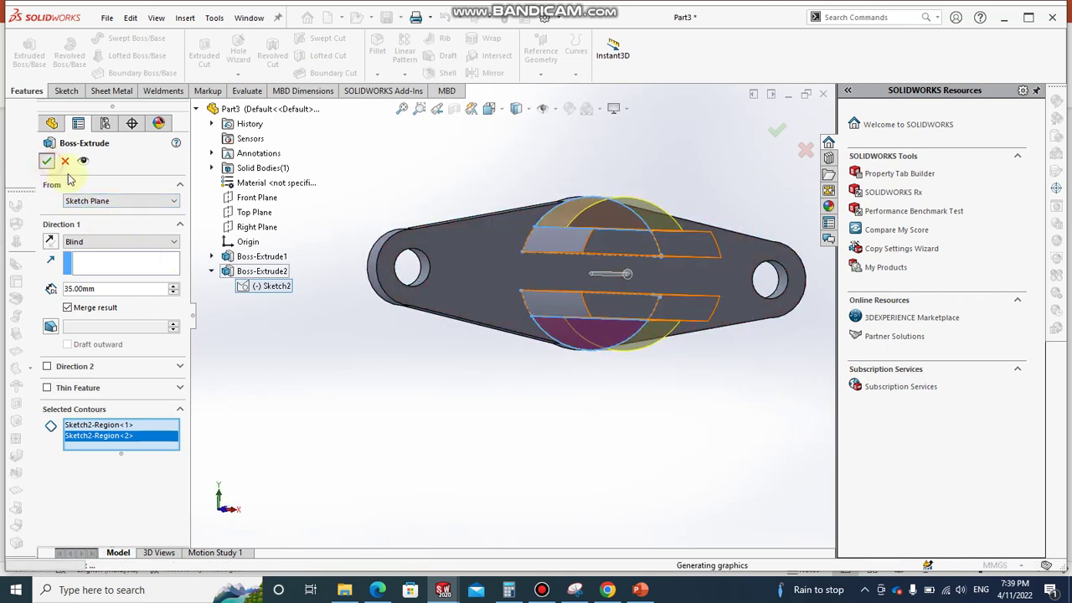
mouse_move(641, 379)
middle_down()
mouse_move(611, 311)
mouse_move(639, 282)
middle_up()
key(space)
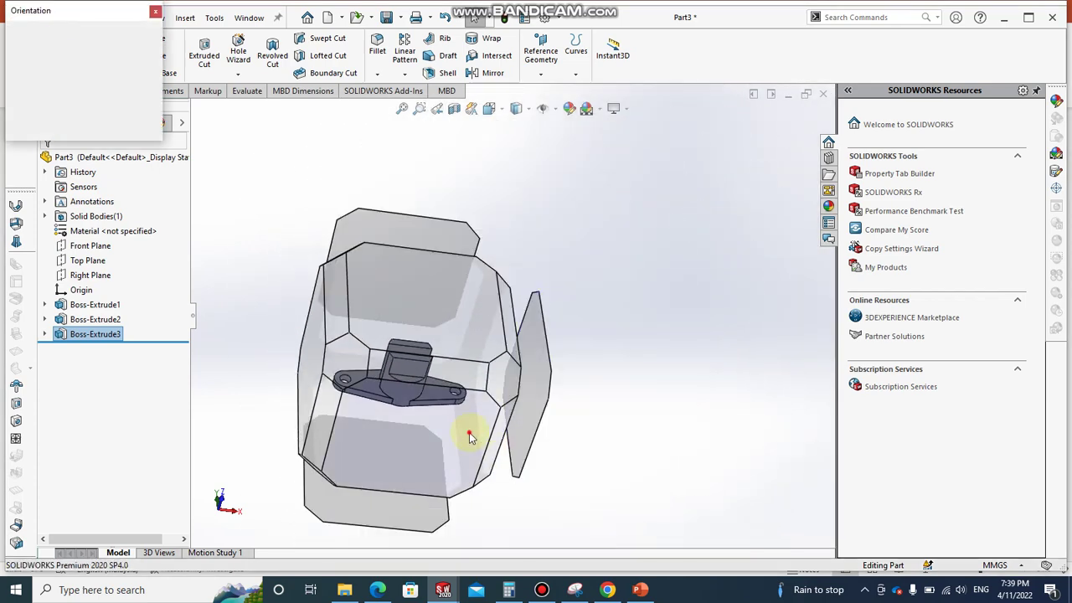
- From the Bottom view, start a new sketch on the upright's front face
click(472, 433)
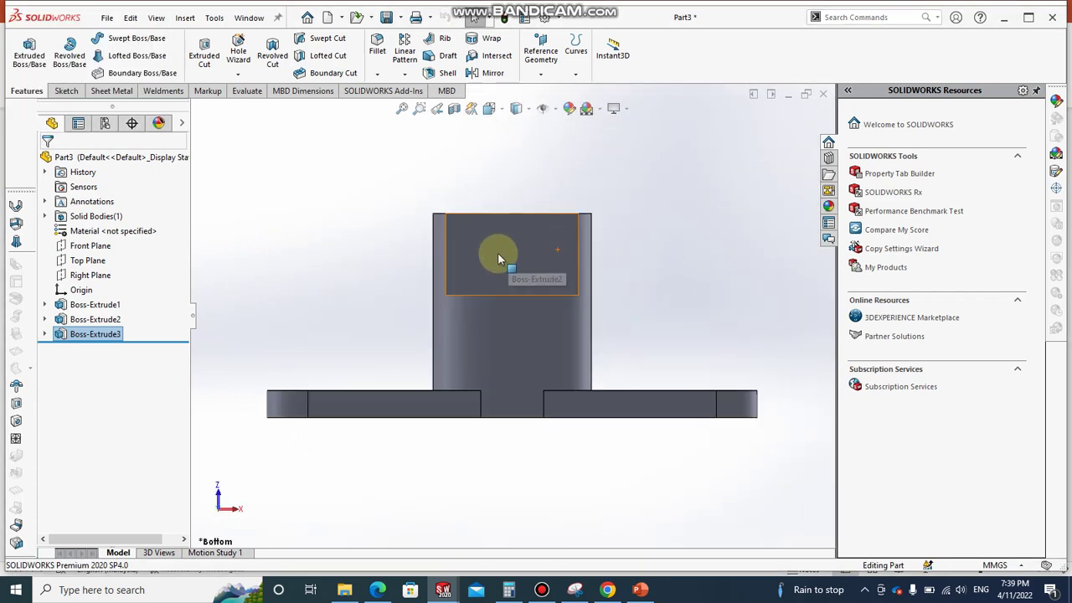
right_click(498, 255)
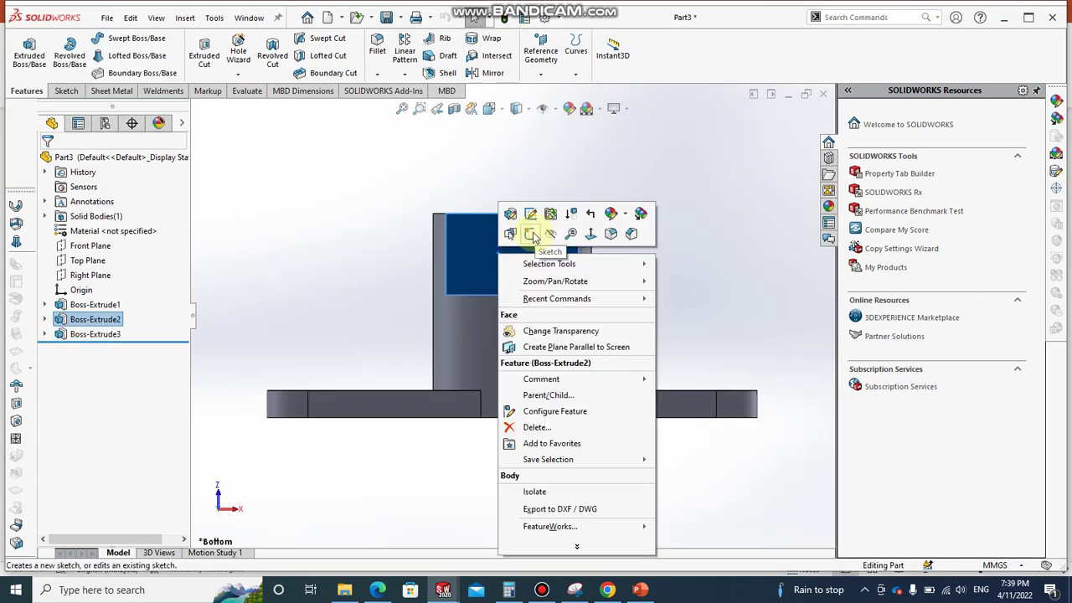
click(530, 233)
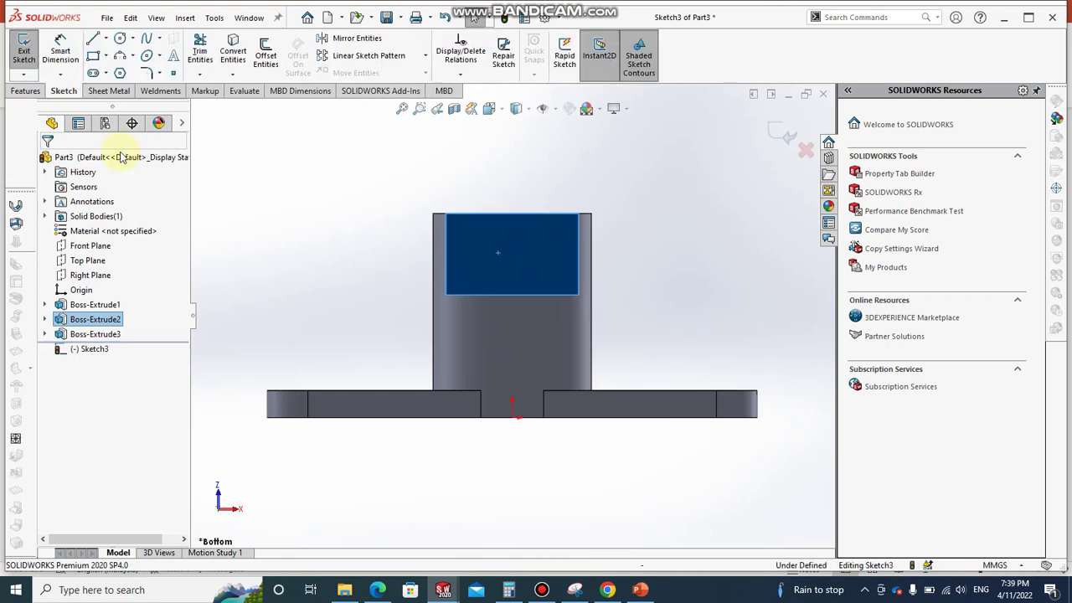
- Draw a circle of about 6.52 mm radius near the top of the prong block face
click(146, 59)
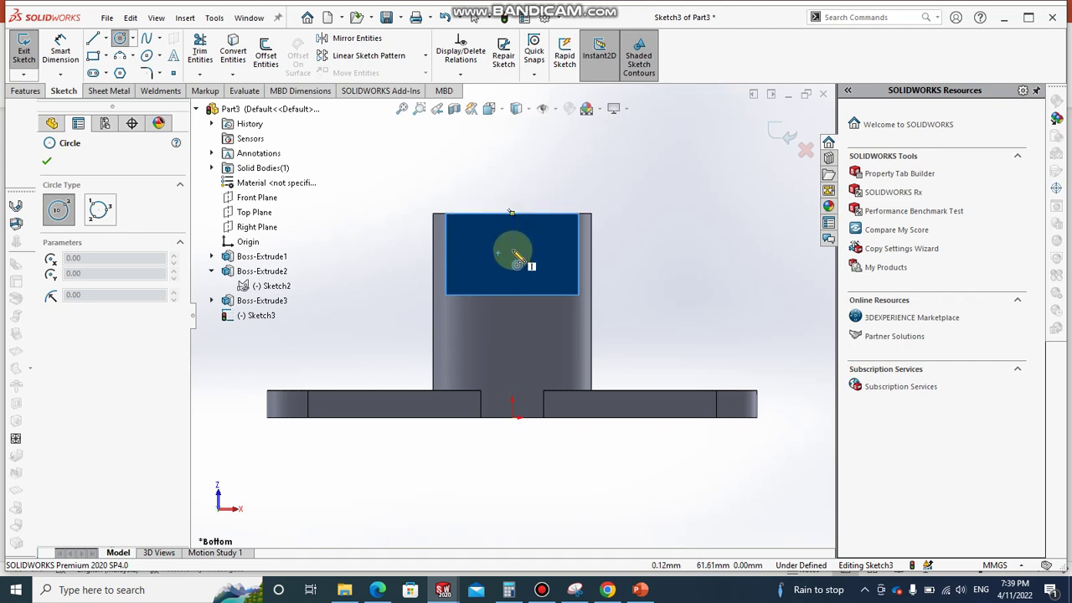
click(513, 252)
click(534, 254)
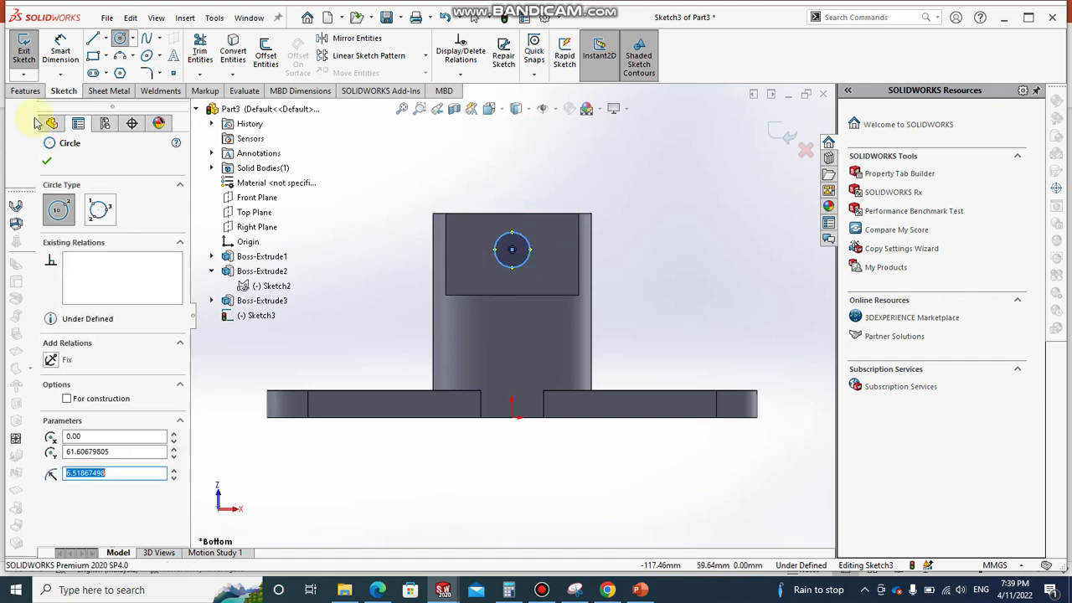
click(640, 590)
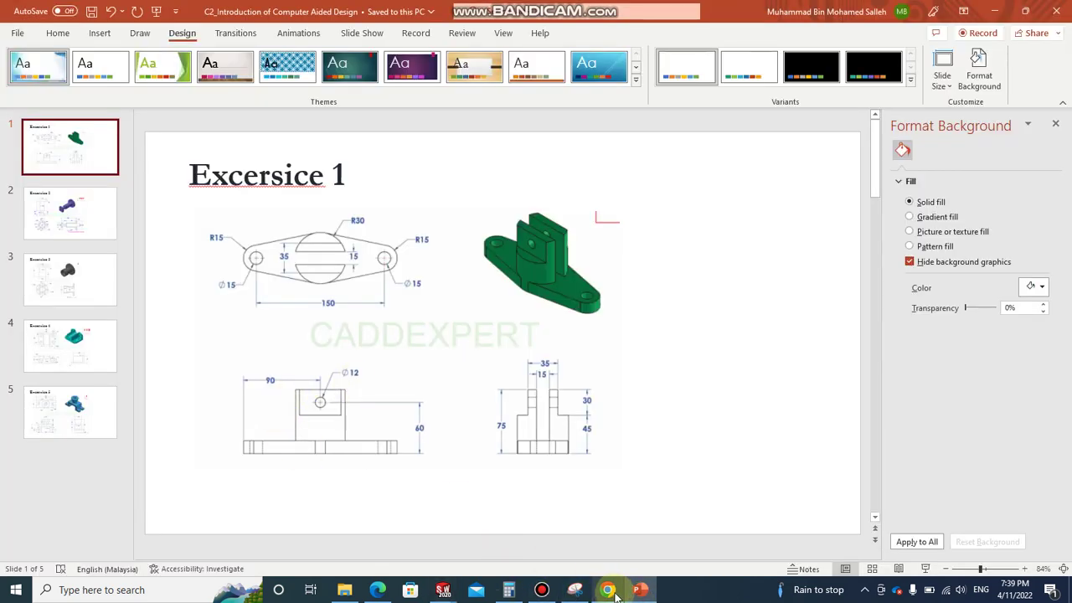
click(642, 592)
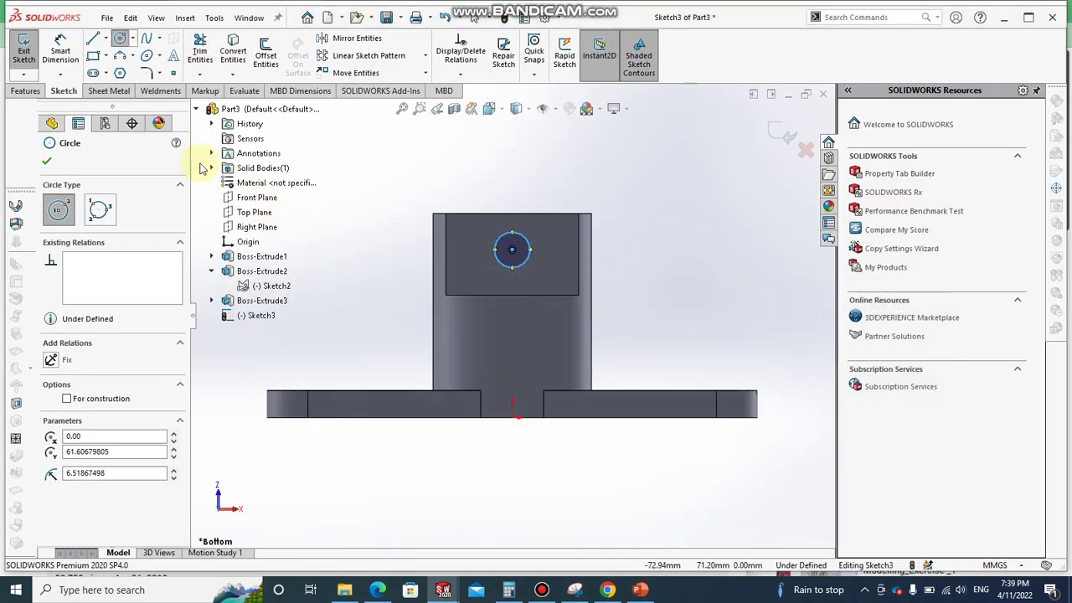
key(Escape)
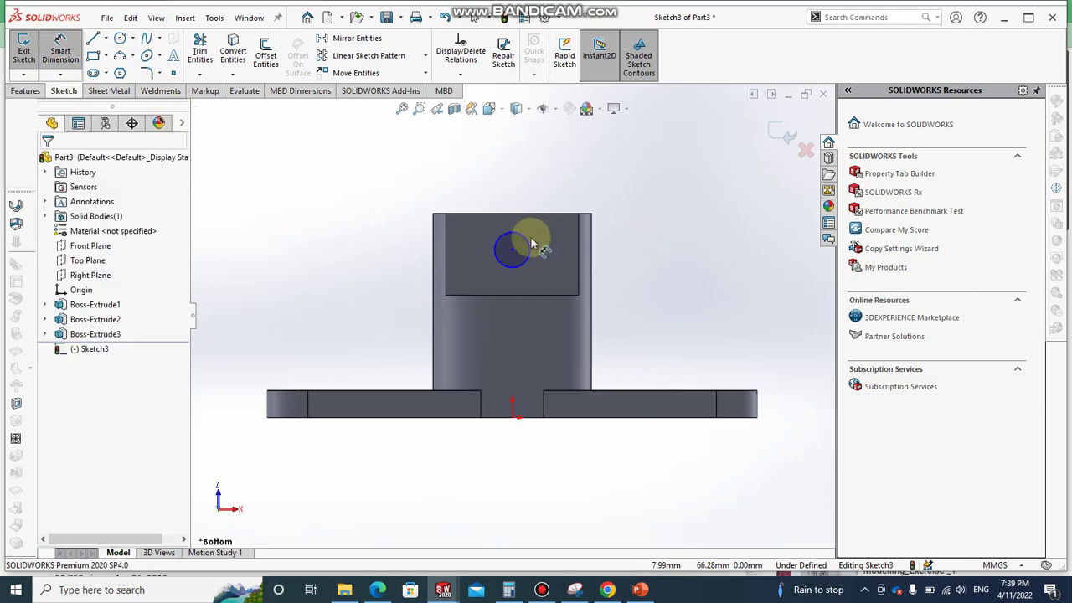
- Give the circle a 12 mm diameter dimension
click(528, 248)
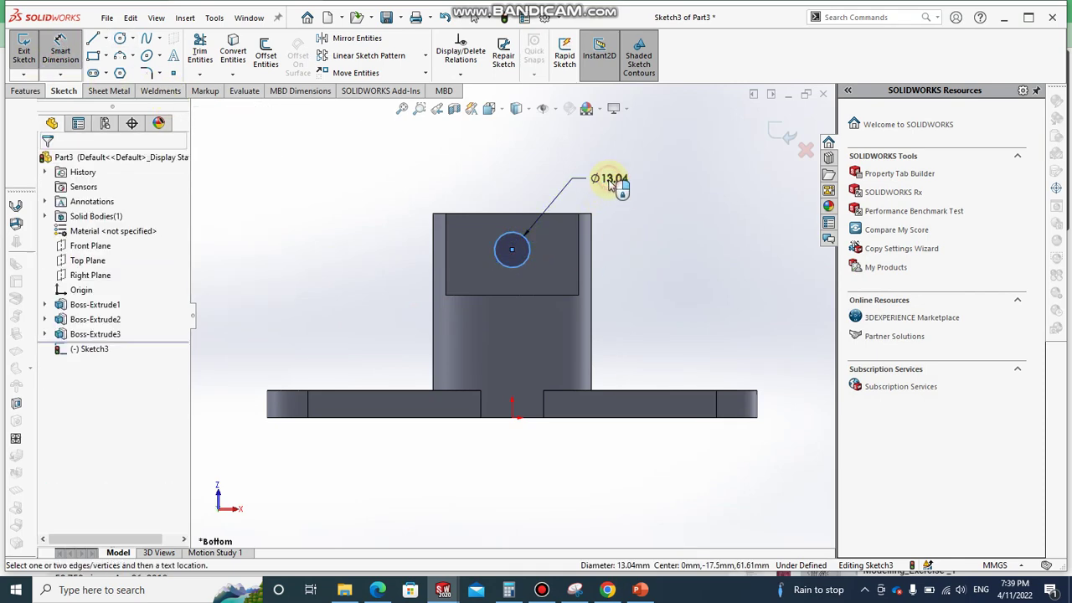
click(617, 191)
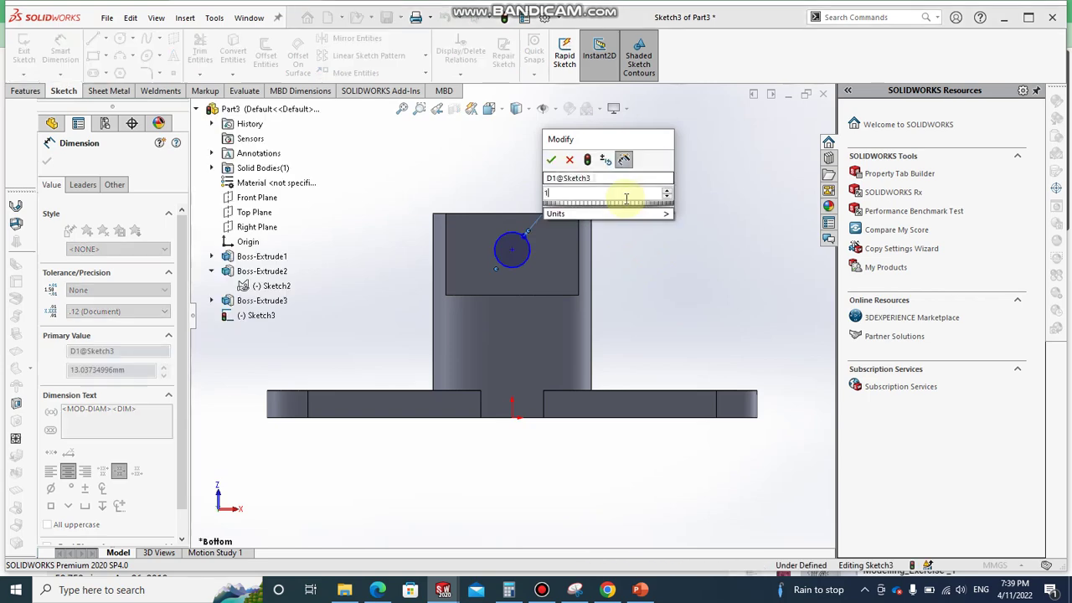
text(12)
key(Return)
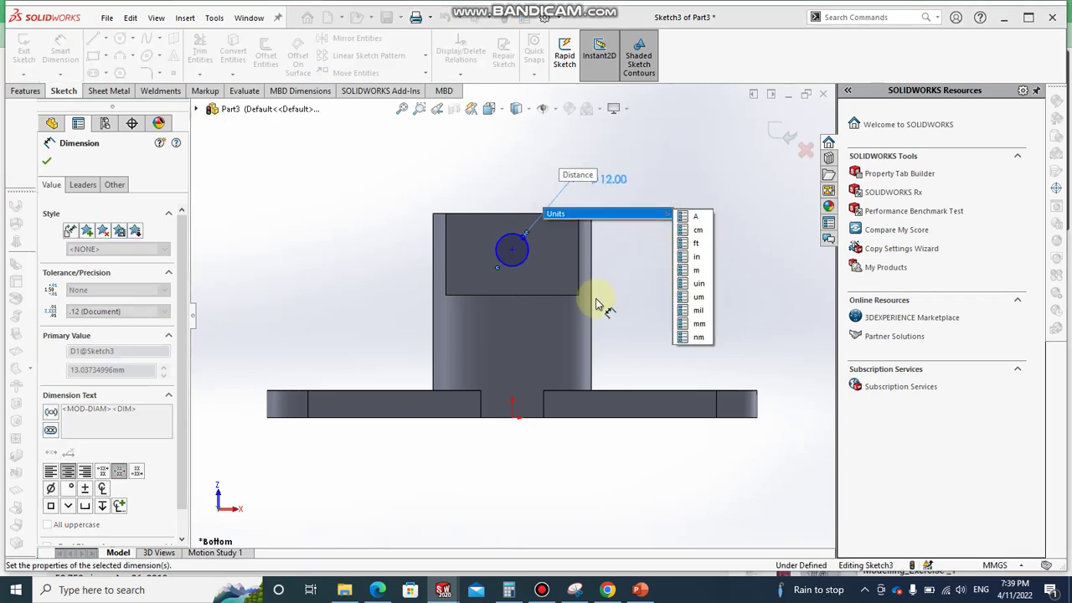
click(638, 591)
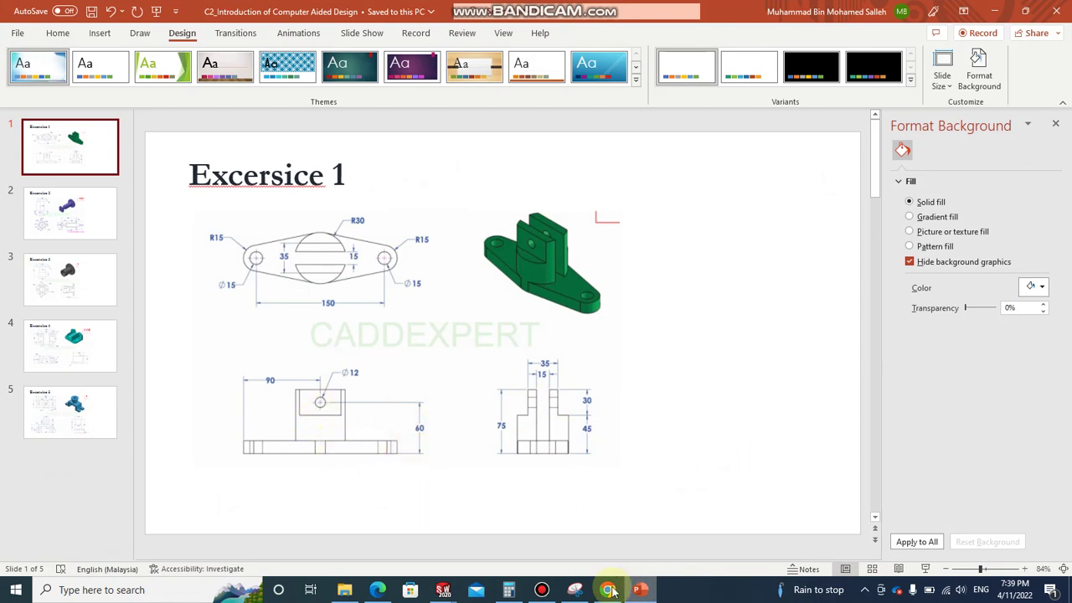
mouse_move(443, 589)
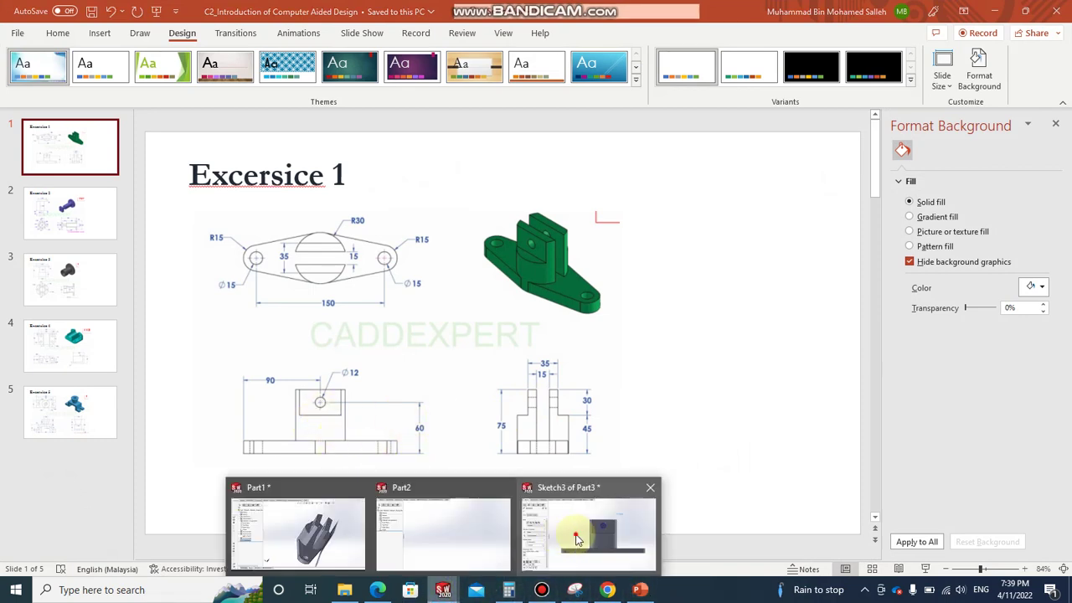
click(578, 527)
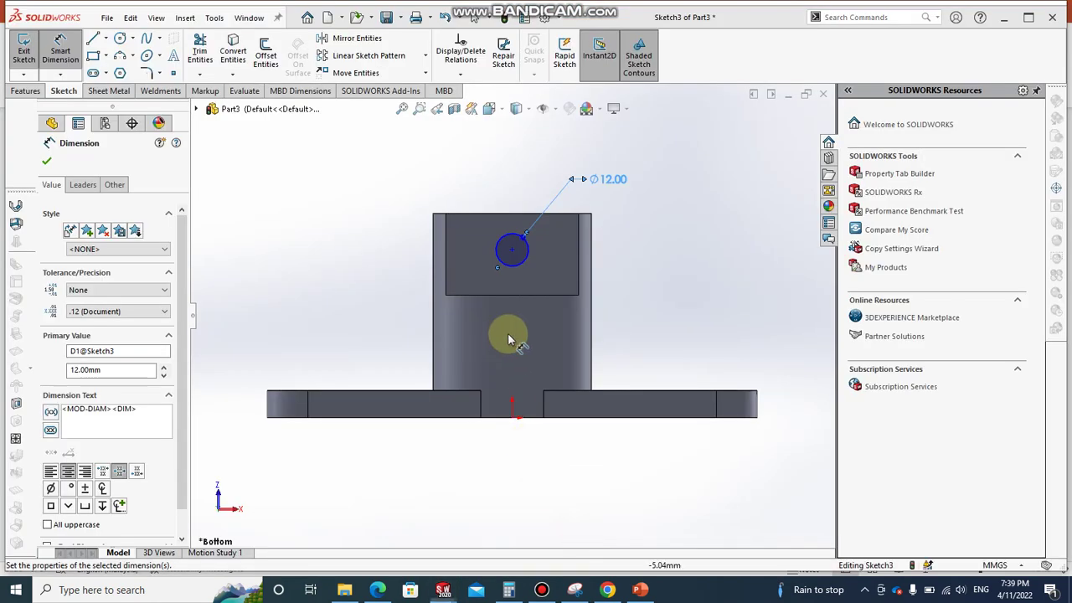
- Dimension the circle's centre 60 mm above the bottom of the base
click(513, 249)
click(624, 419)
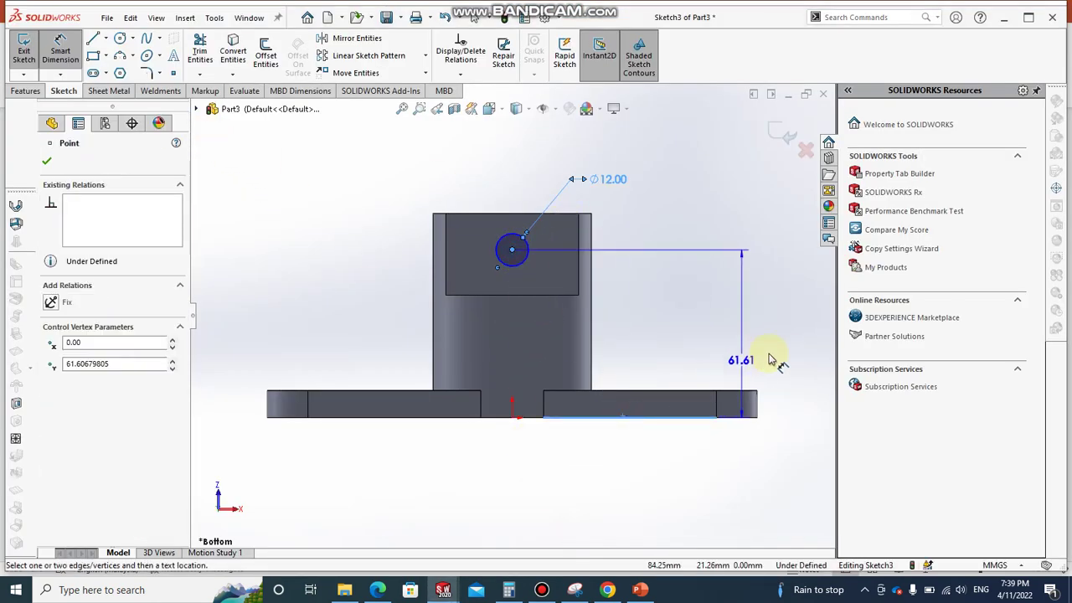
click(792, 356)
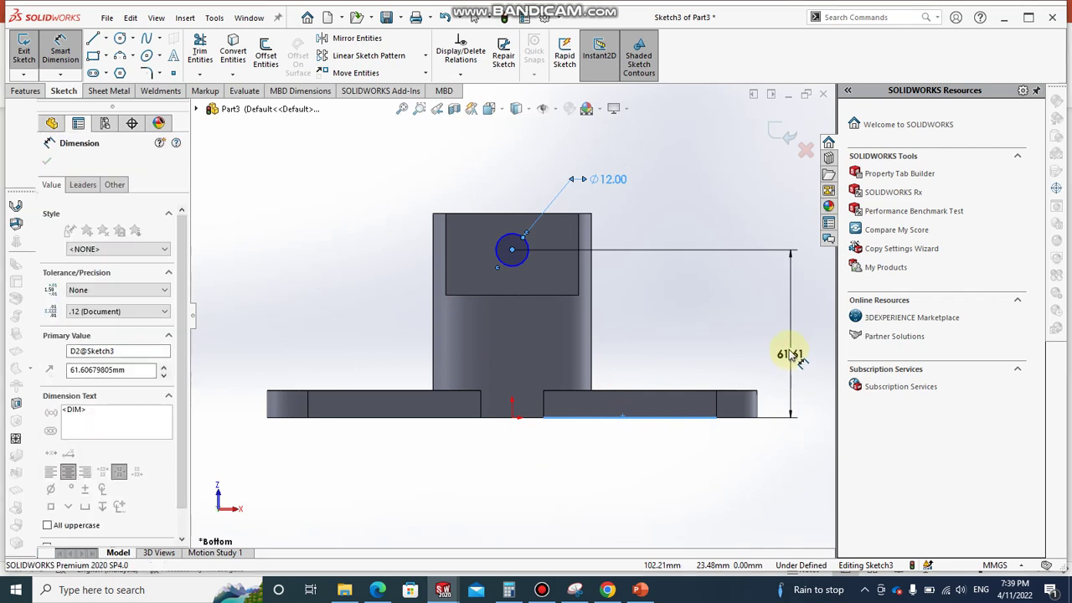
text(60)
key(Return)
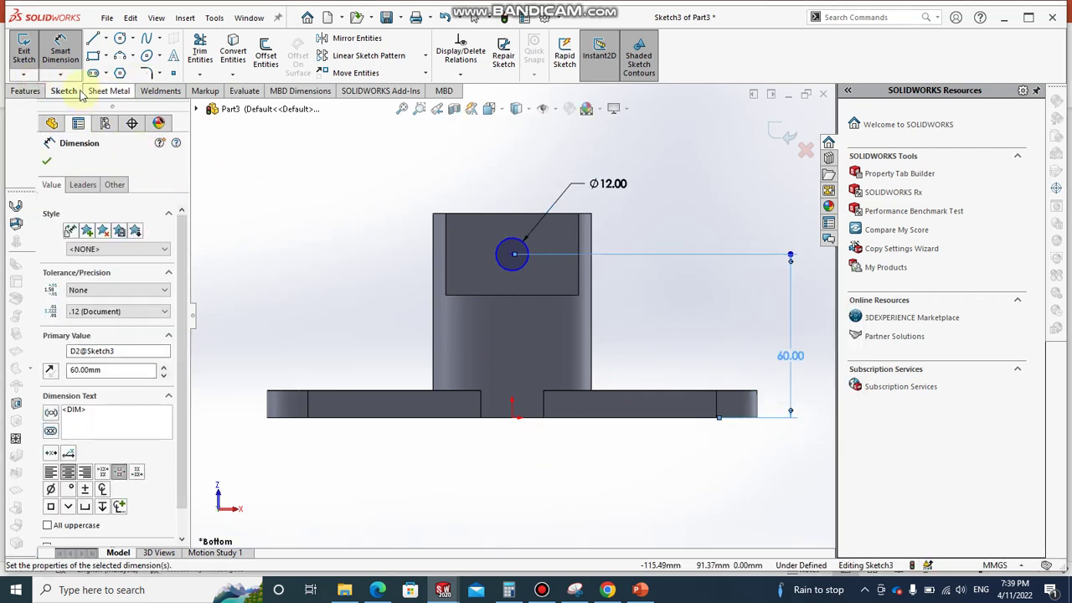
click(26, 91)
- Extrude-cut the Ø12 circle Up To Surface at the far prong's outer face
click(206, 55)
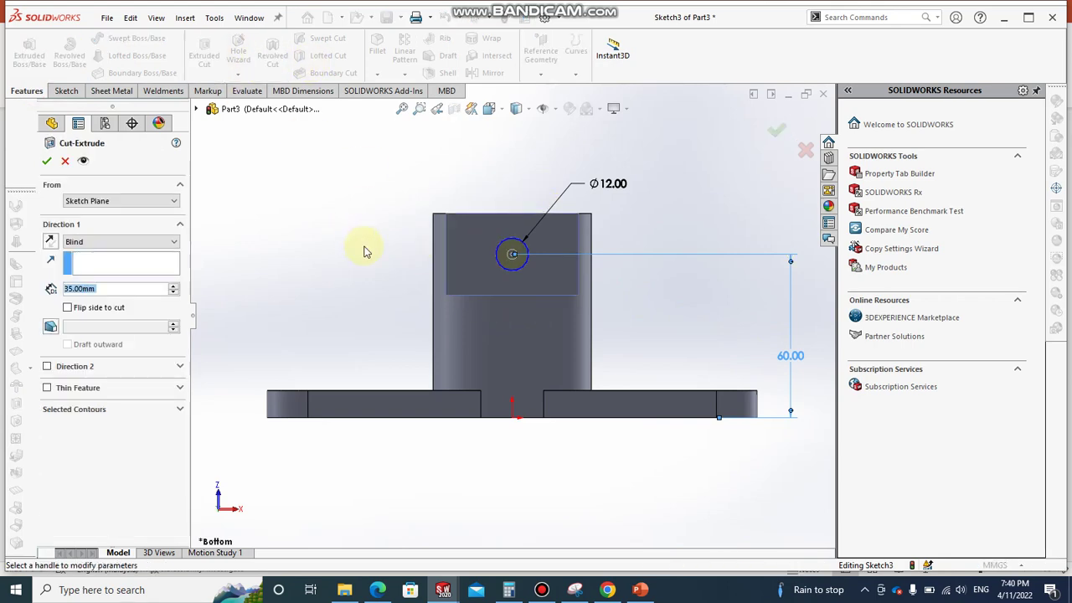
click(125, 242)
click(124, 261)
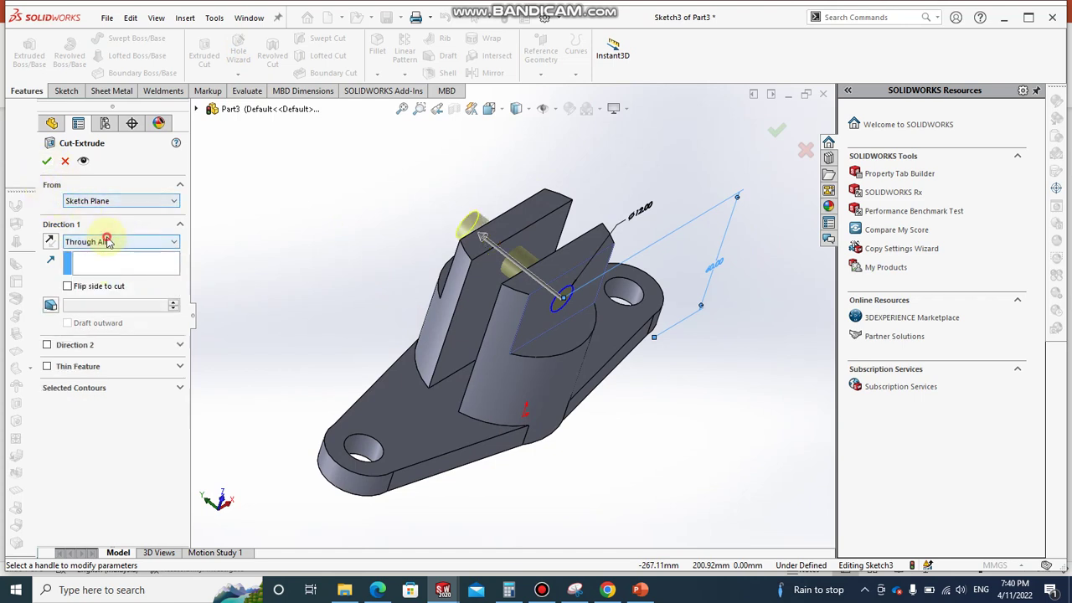
click(107, 241)
click(109, 299)
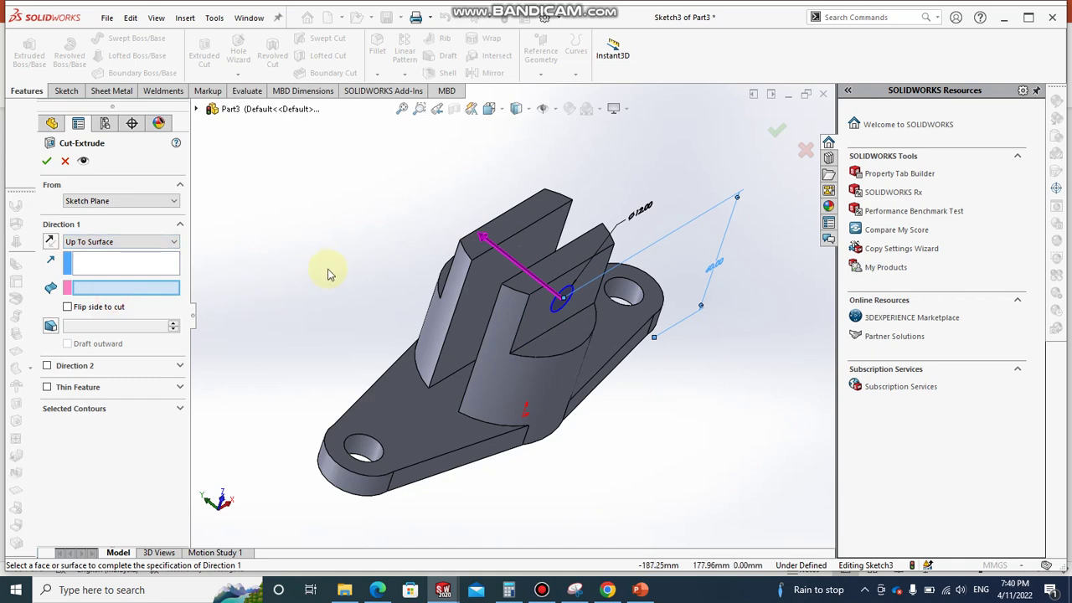
middle_drag(329, 275, 413, 323)
click(513, 247)
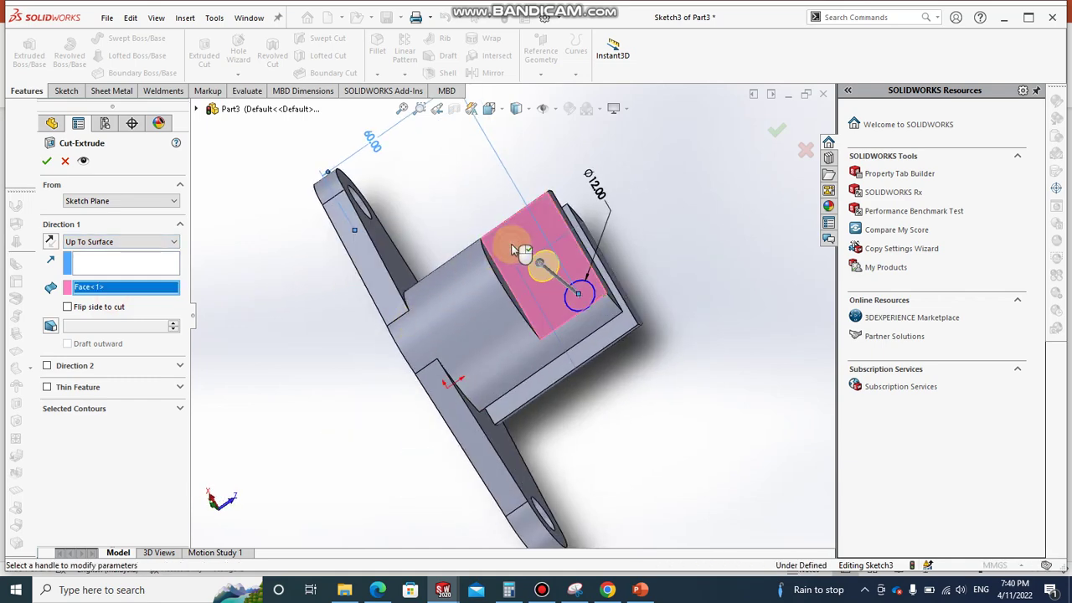
middle_drag(521, 282, 468, 270)
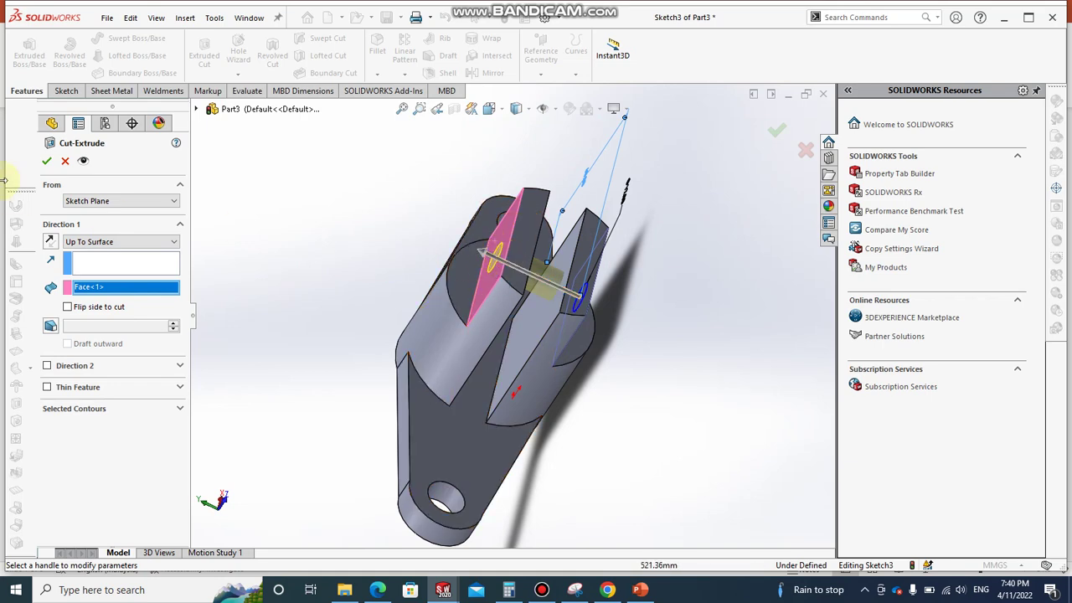
click(48, 163)
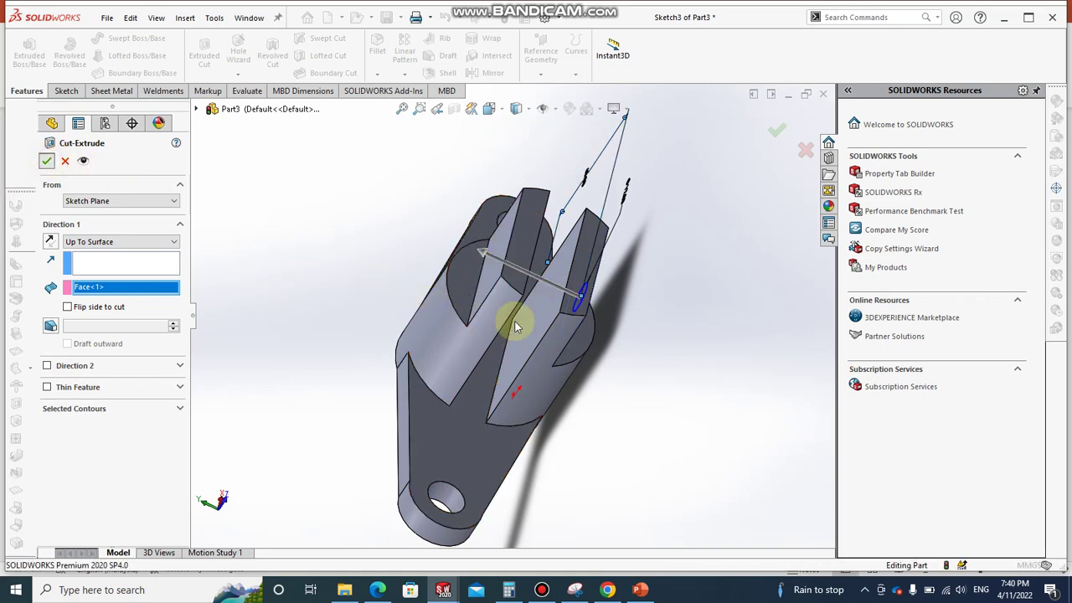
middle_drag(576, 335, 558, 289)
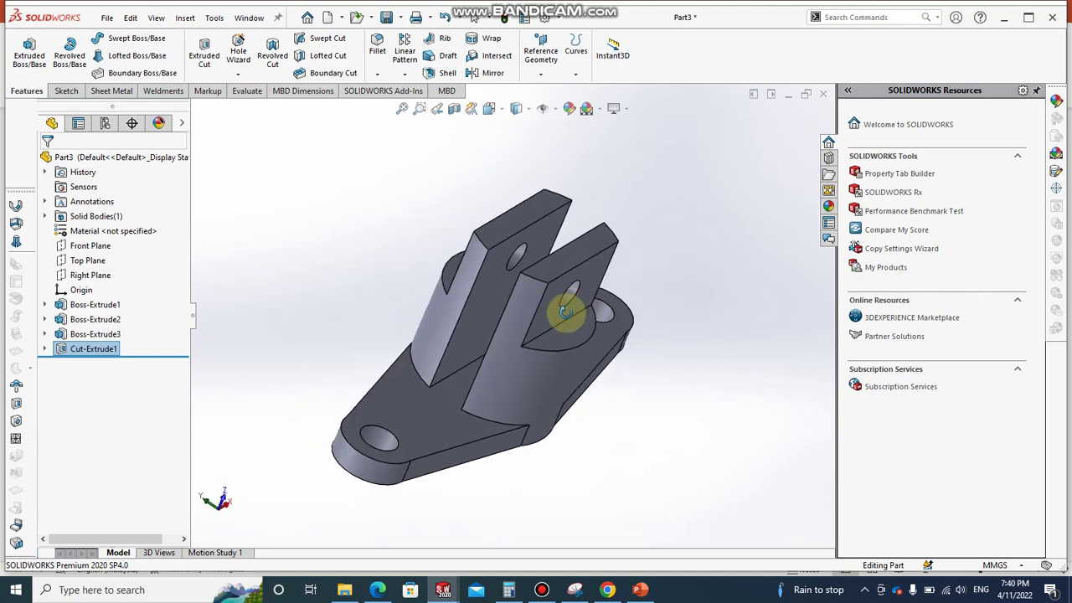
- Show the Excersice 1 reference slide in PowerPoint after glancing at Excersice 2
click(634, 592)
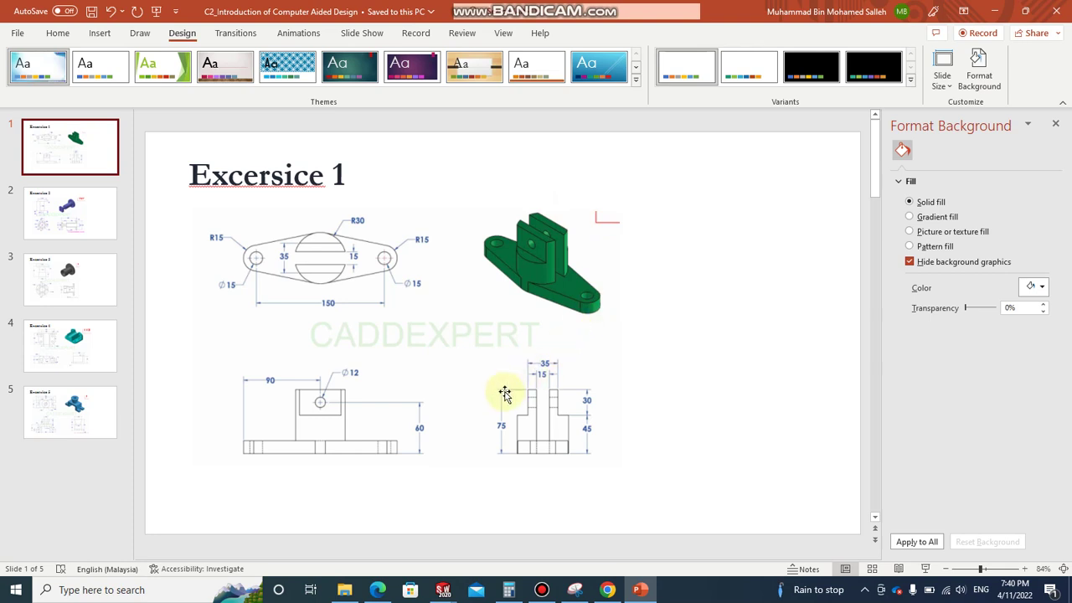
click(77, 219)
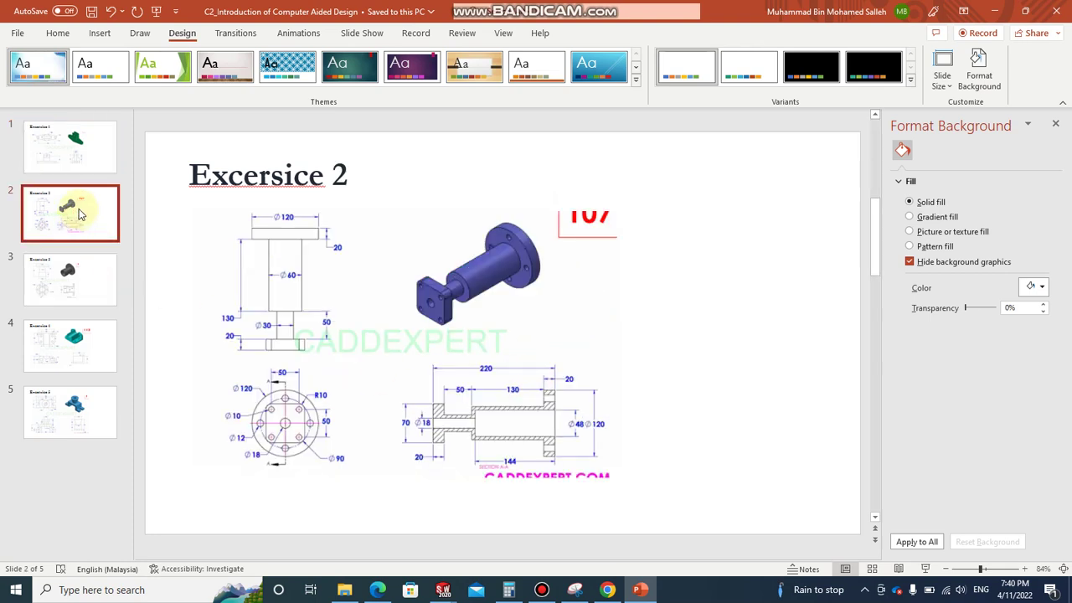
click(97, 161)
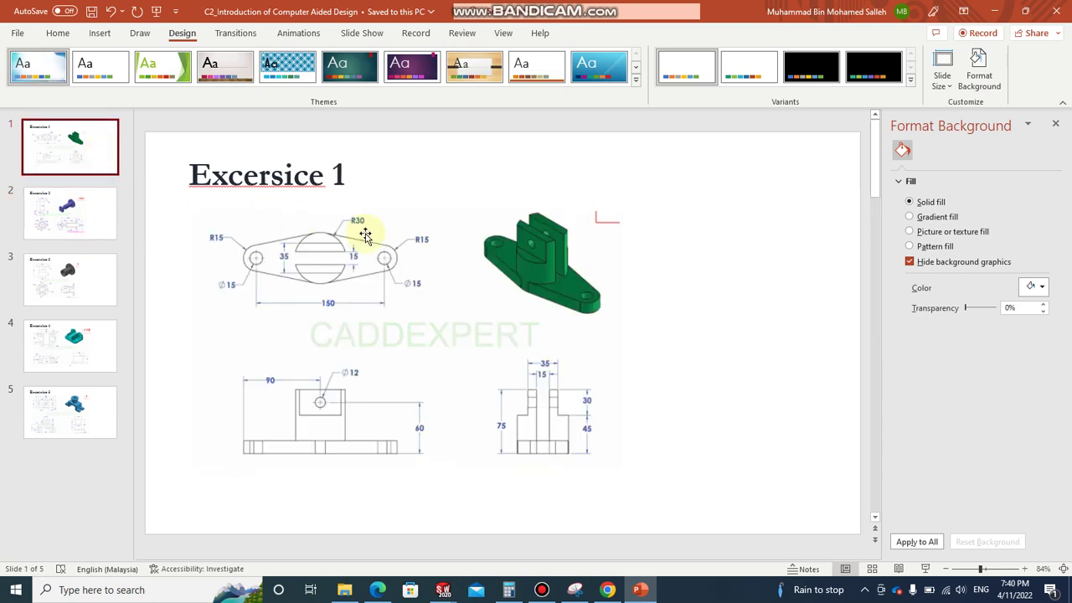